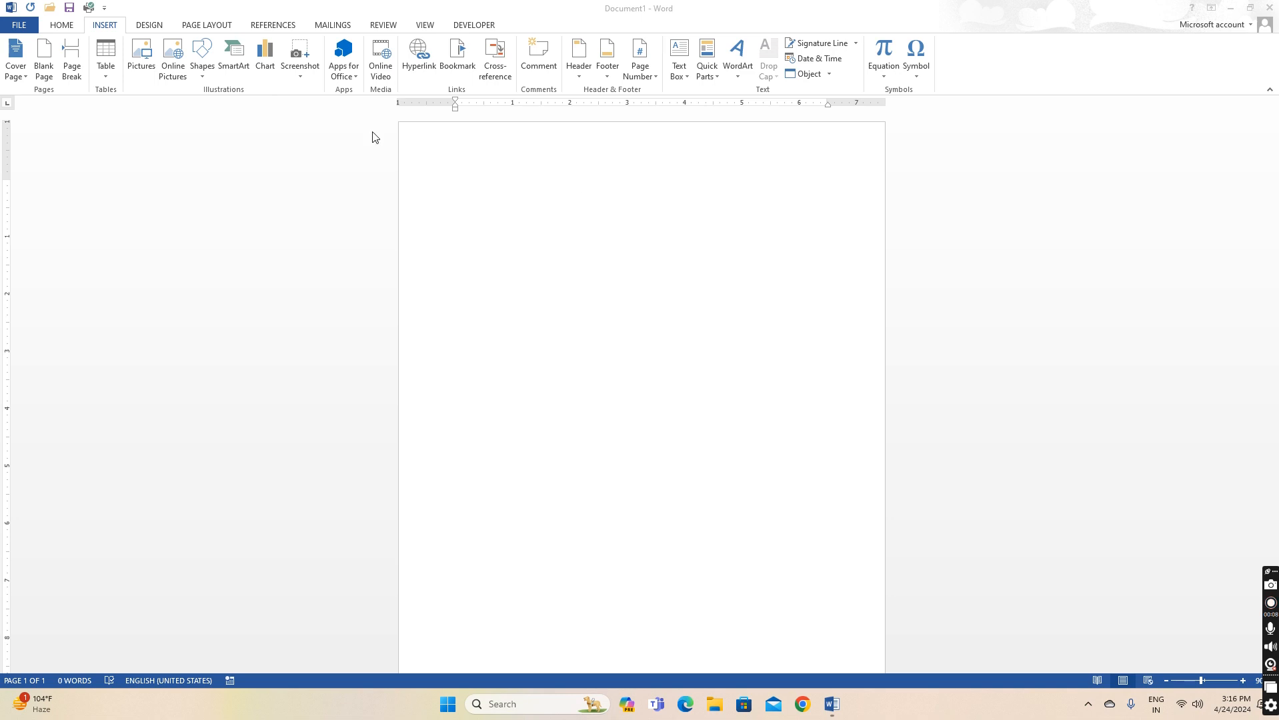
Open the table insertion grid twice and close it without inserting a table
{"action": "left_click", "coordinate": [106, 75]}
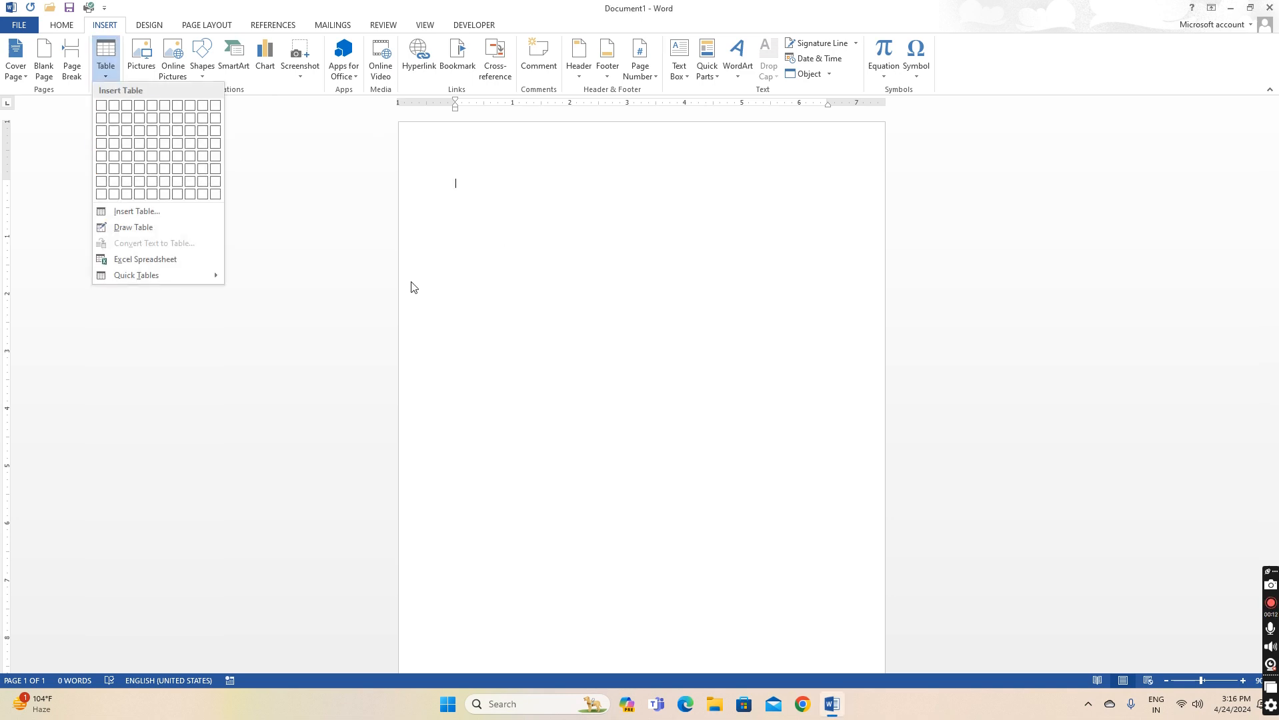
{"action": "left_click", "coordinate": [469, 279]}
{"action": "left_click", "coordinate": [106, 74]}
{"action": "left_click", "coordinate": [471, 200]}
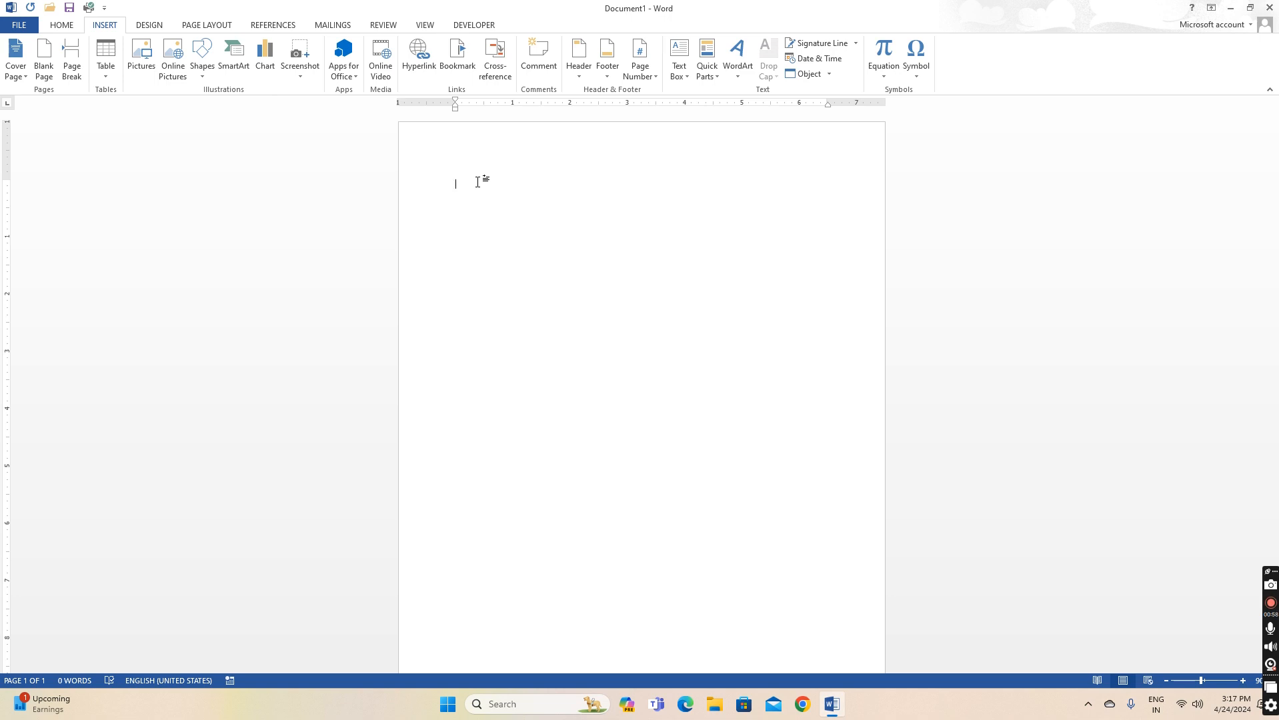
Type the heading A TO ENTERPRISES, fixing the mistyped ending
{"action": "type", "text": "A "}
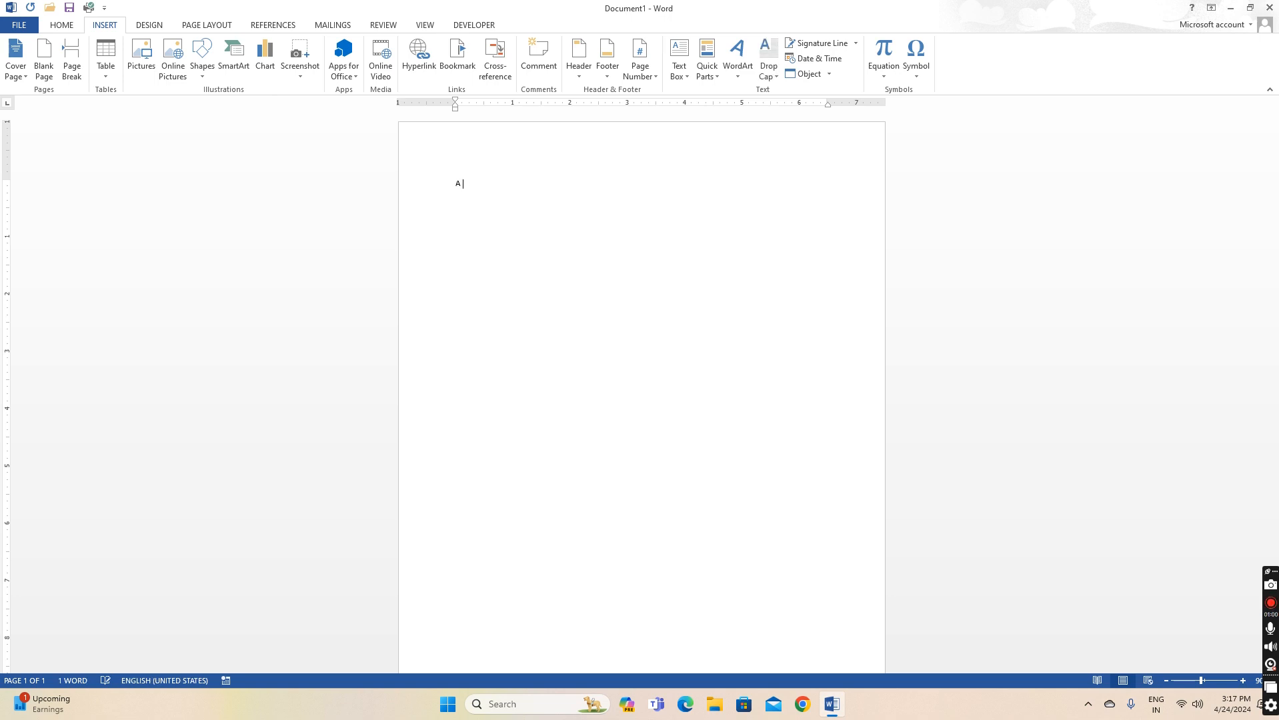
{"action": "type", "text": "TO ENTERPRIC"}
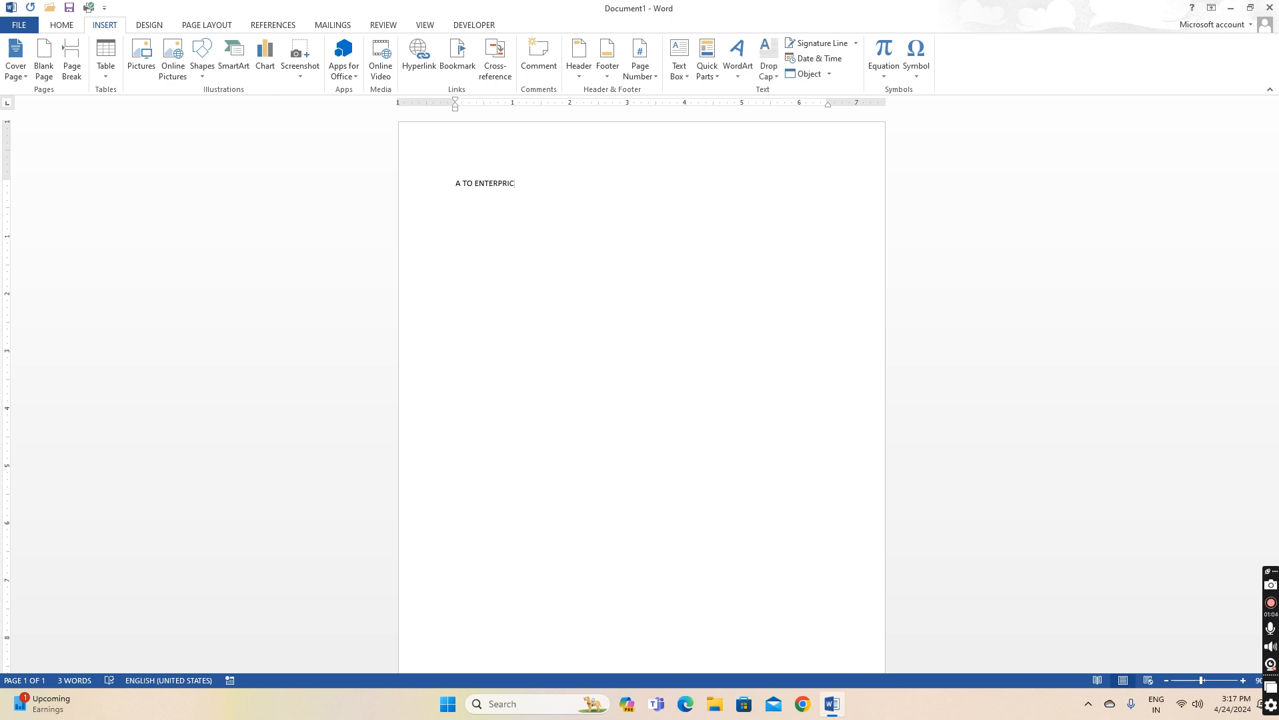
{"action": "key", "text": "BackSpace"}
{"action": "type", "text": "SES"}
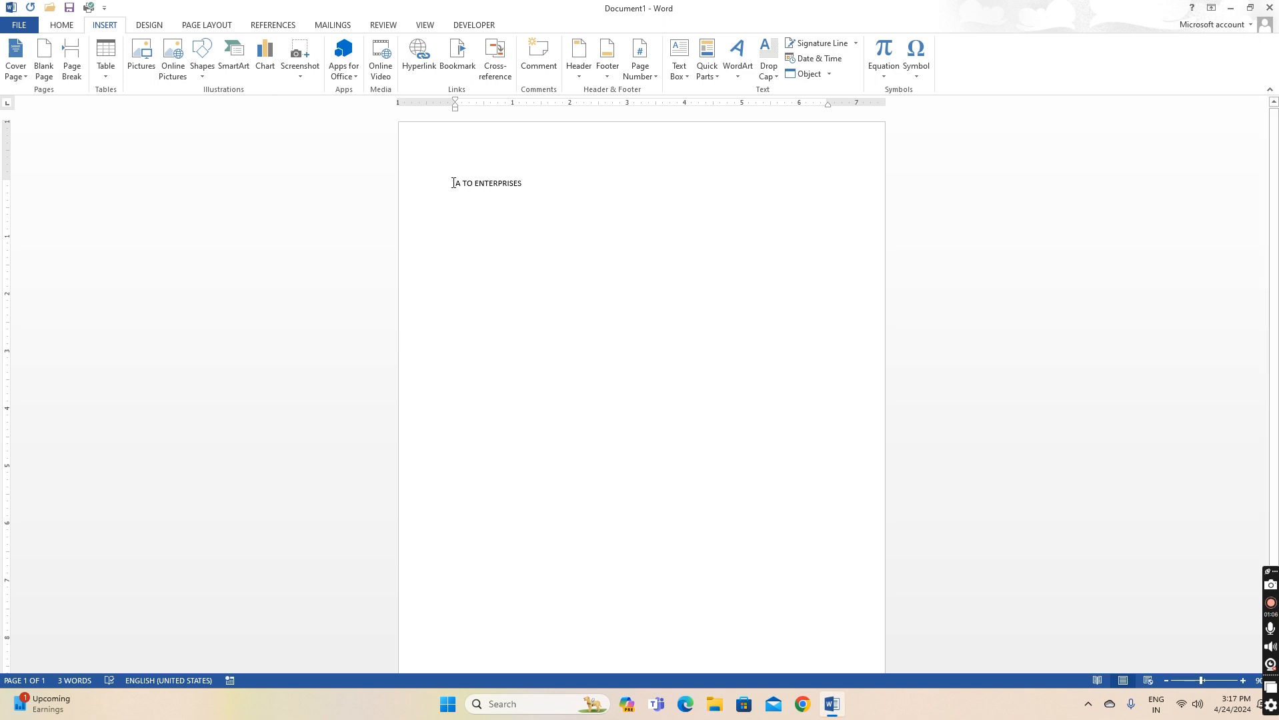
Make the A TO ENTERPRISES heading bold, 48 pt and centred
{"action": "left_click_drag", "start_coordinate": [456, 184], "coordinate": [531, 182]}
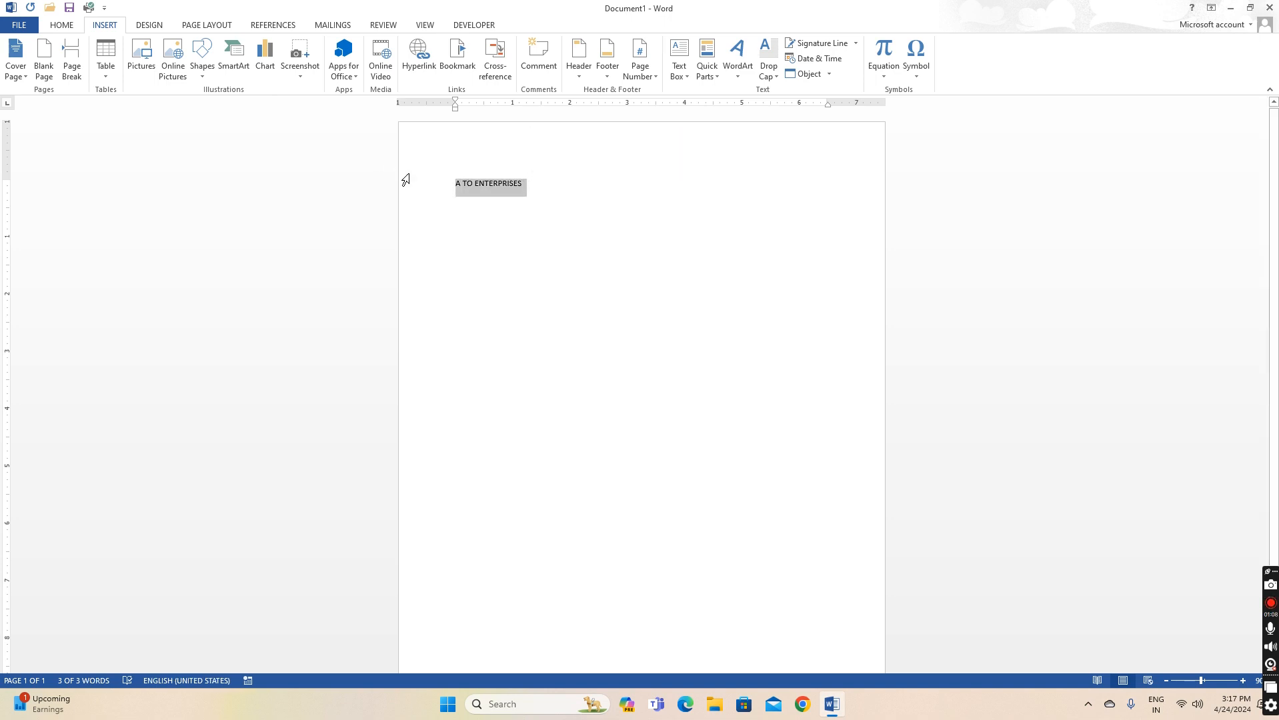
{"action": "left_click", "coordinate": [61, 26]}
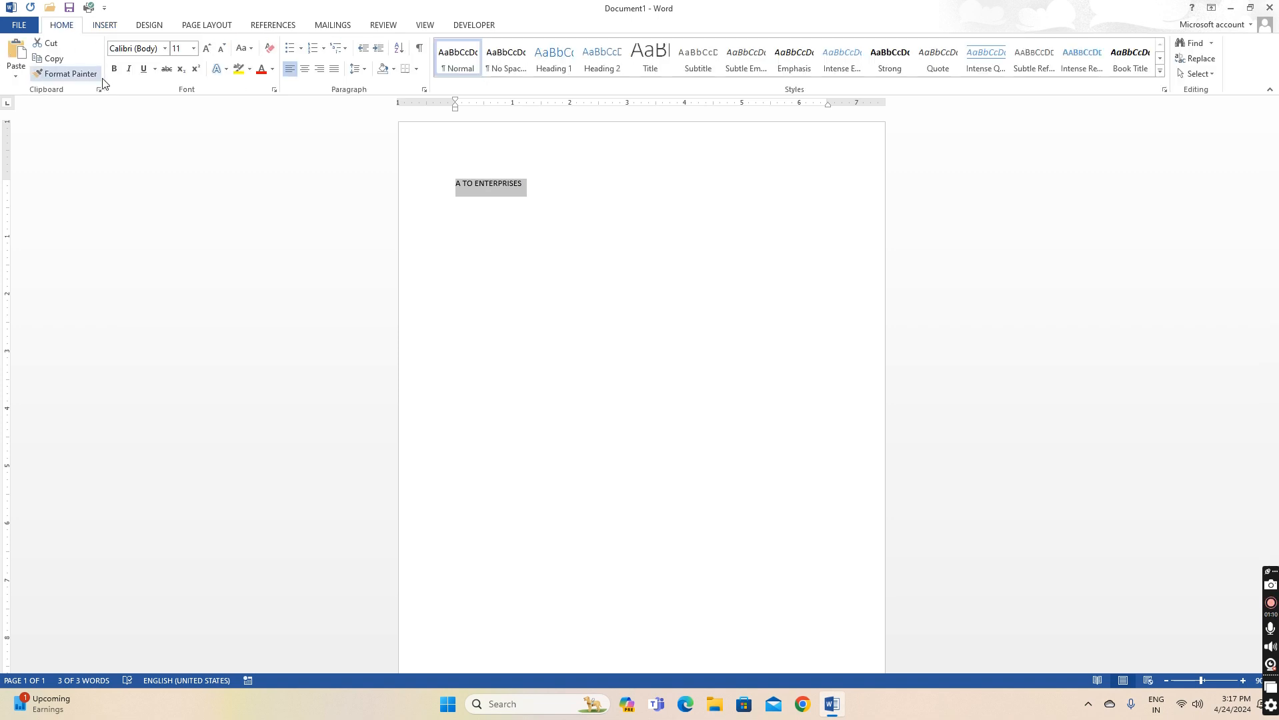
{"action": "left_click", "coordinate": [115, 69]}
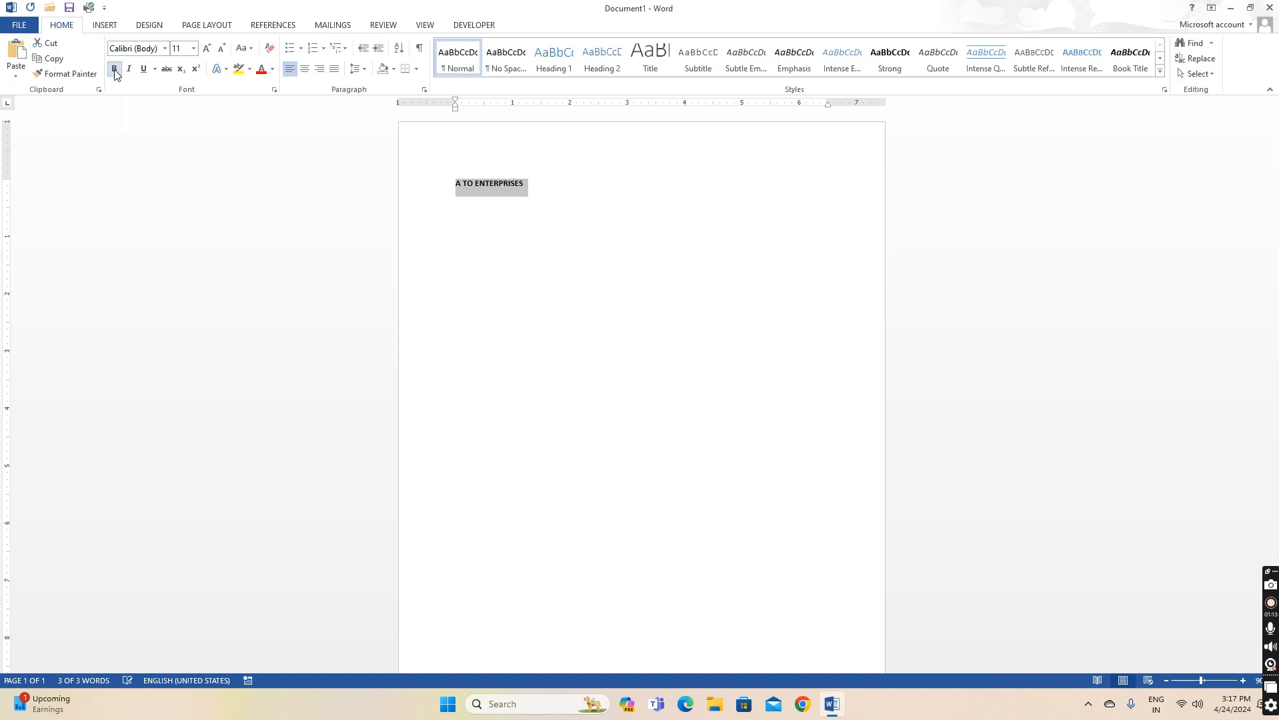
{"action": "left_click", "coordinate": [208, 50]}
{"action": "left_click", "coordinate": [207, 50]}
{"action": "left_click", "coordinate": [207, 50]}
{"action": "left_click", "coordinate": [208, 50]}
{"action": "left_click", "coordinate": [208, 50]}
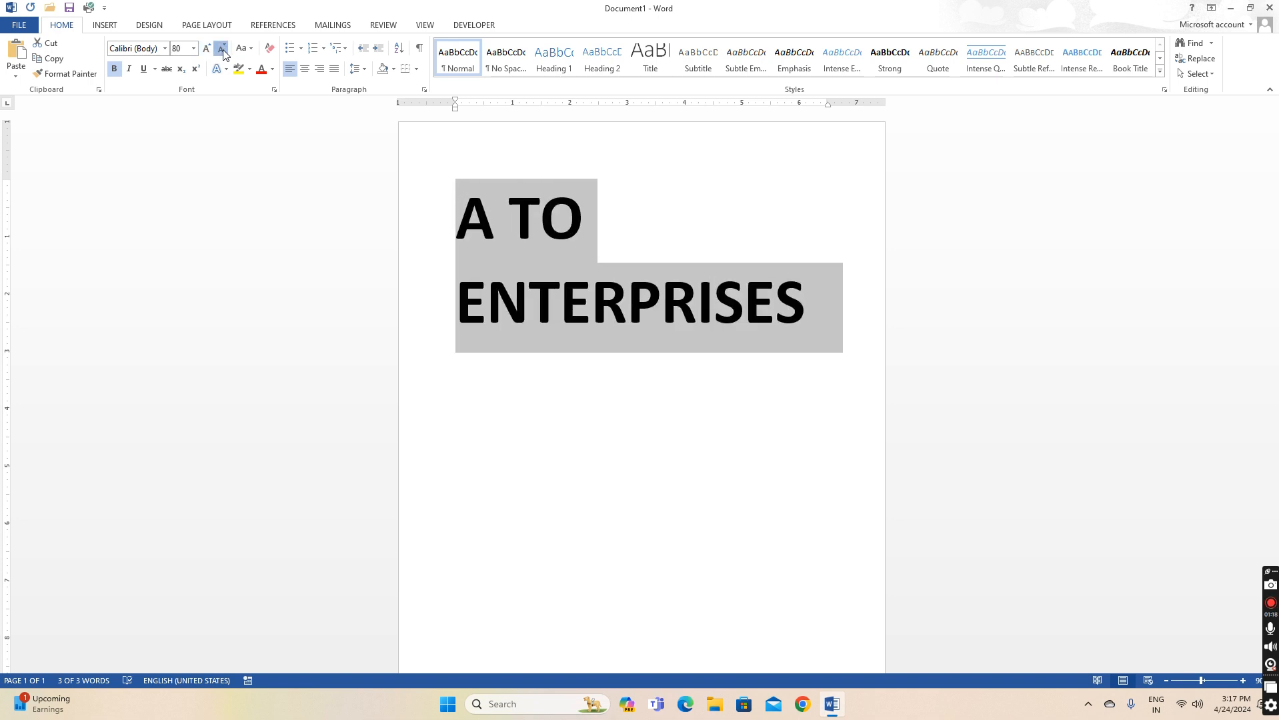
{"action": "left_click", "coordinate": [222, 50]}
{"action": "left_click", "coordinate": [222, 50]}
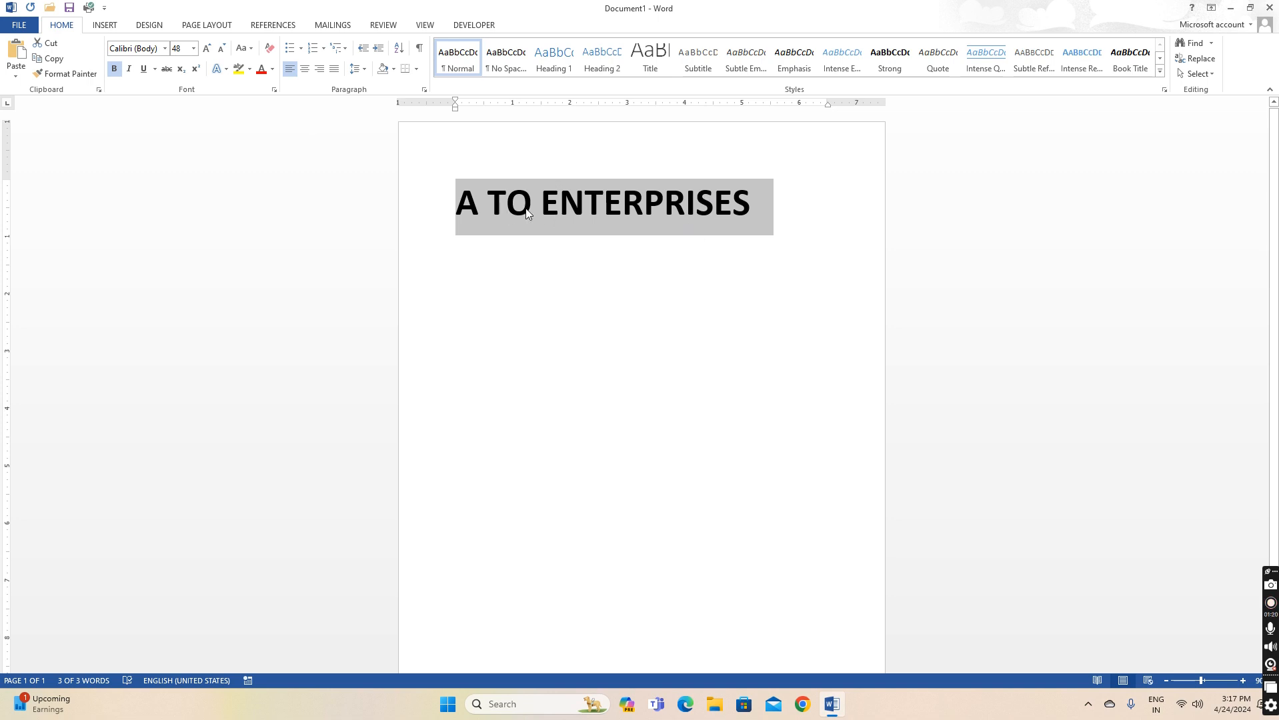
{"action": "left_click", "coordinate": [305, 69]}
Start a new line below the heading with a smaller font size
{"action": "left_click", "coordinate": [727, 267]}
{"action": "left_click", "coordinate": [794, 233]}
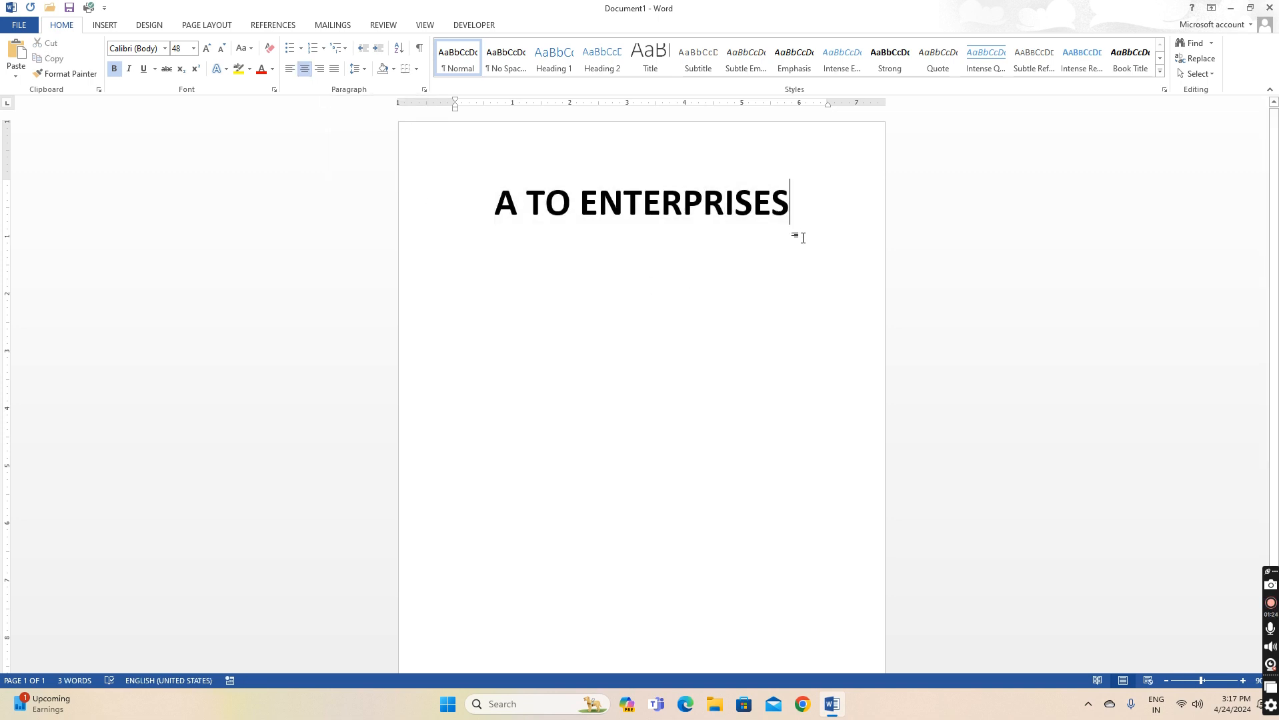
{"action": "key", "text": "Return"}
{"action": "left_click", "coordinate": [221, 52]}
{"action": "left_click", "coordinate": [220, 52]}
{"action": "left_click", "coordinate": [220, 52]}
{"action": "left_click", "coordinate": [220, 52]}
{"action": "left_click", "coordinate": [221, 52]}
{"action": "left_click", "coordinate": [220, 52]}
Type the address line 'ADD-DARBHANGA BIHAR 846001', then a GST-NO dotted blank and MOB NO with the mobile number
{"action": "type", "text": "ADD-"}
{"action": "type", "text": "B"}
{"action": "key", "text": "BackSpace"}
{"action": "type", "text": "DARBHANGA "}
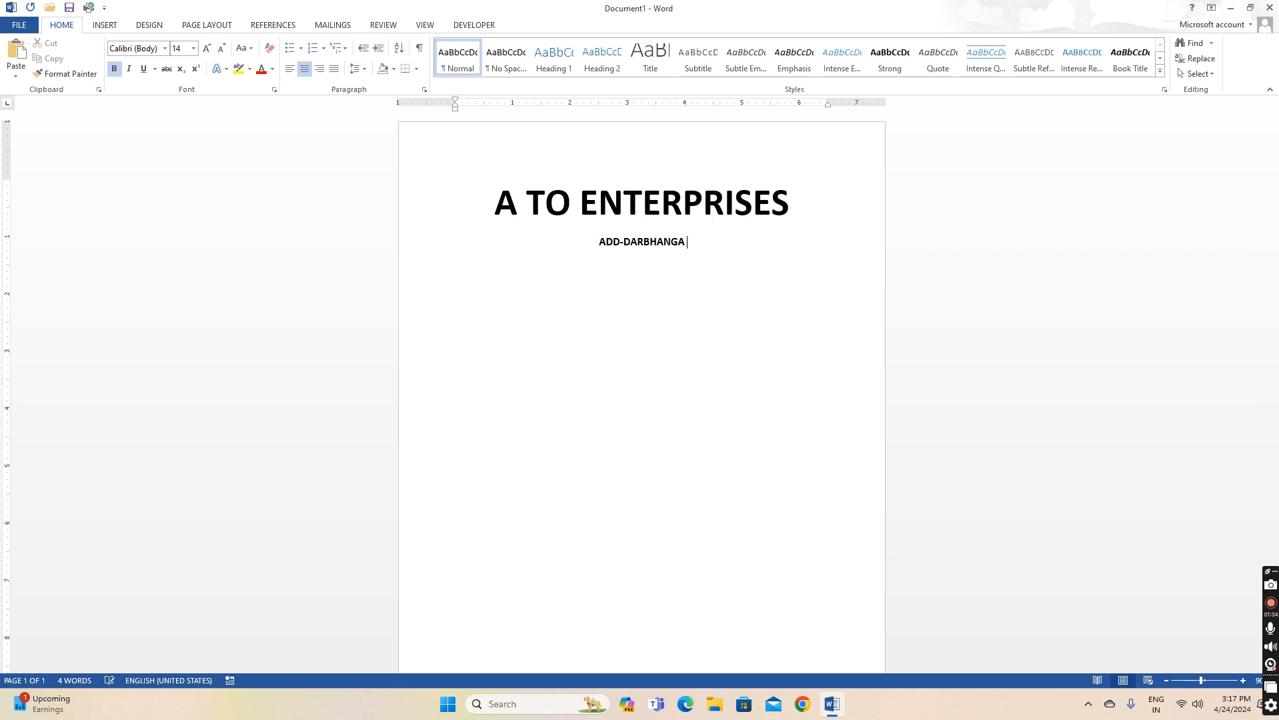
{"action": "type", "text": "BIHAR "}
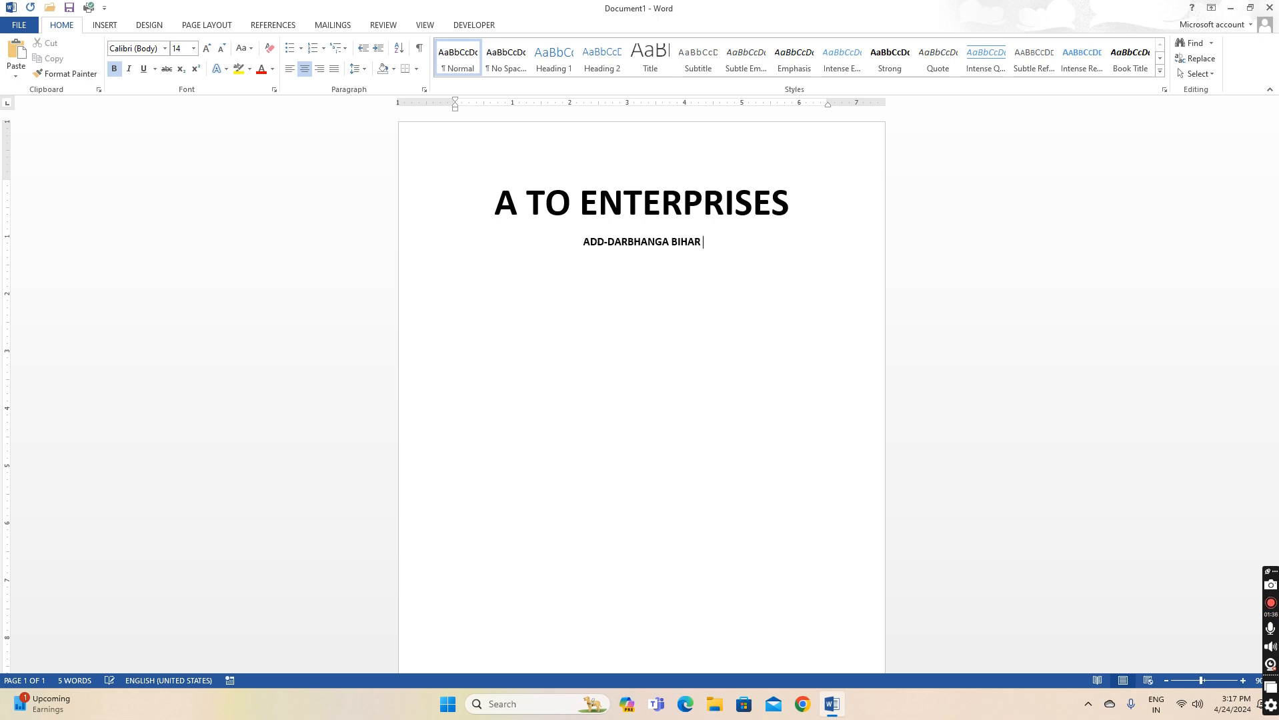
{"action": "type", "text": "846001"}
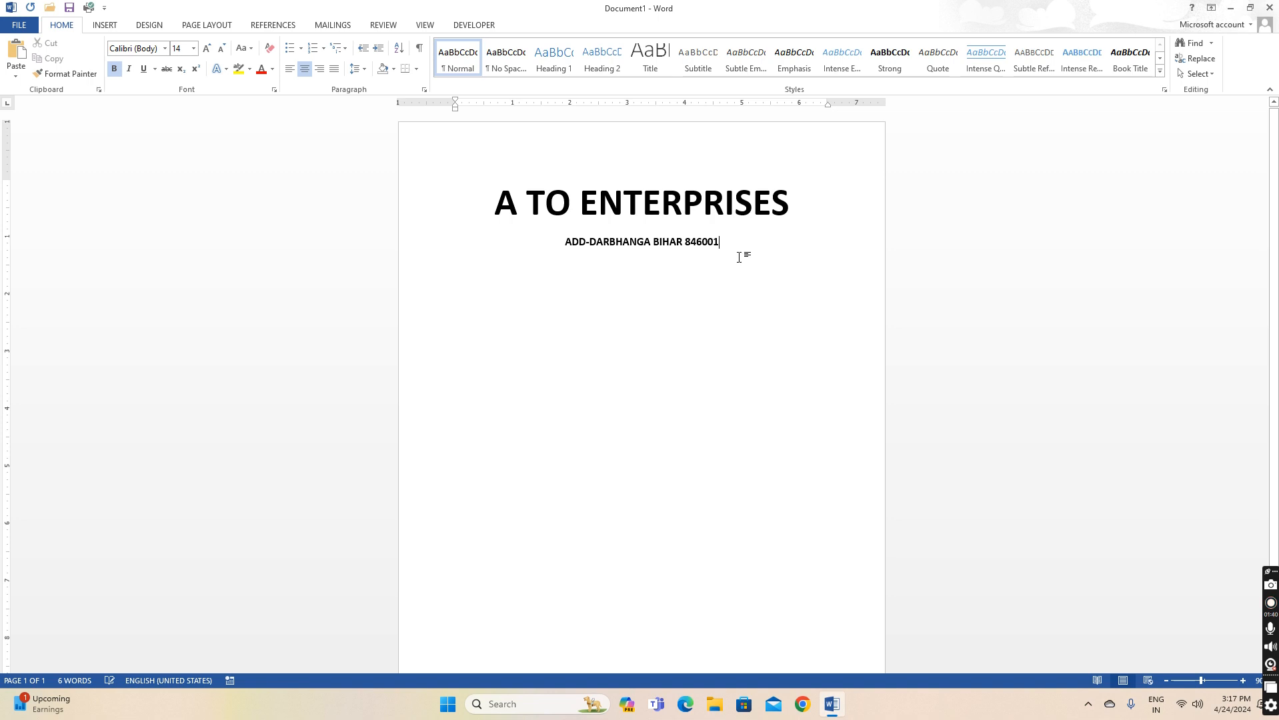
{"action": "key", "text": "Return"}
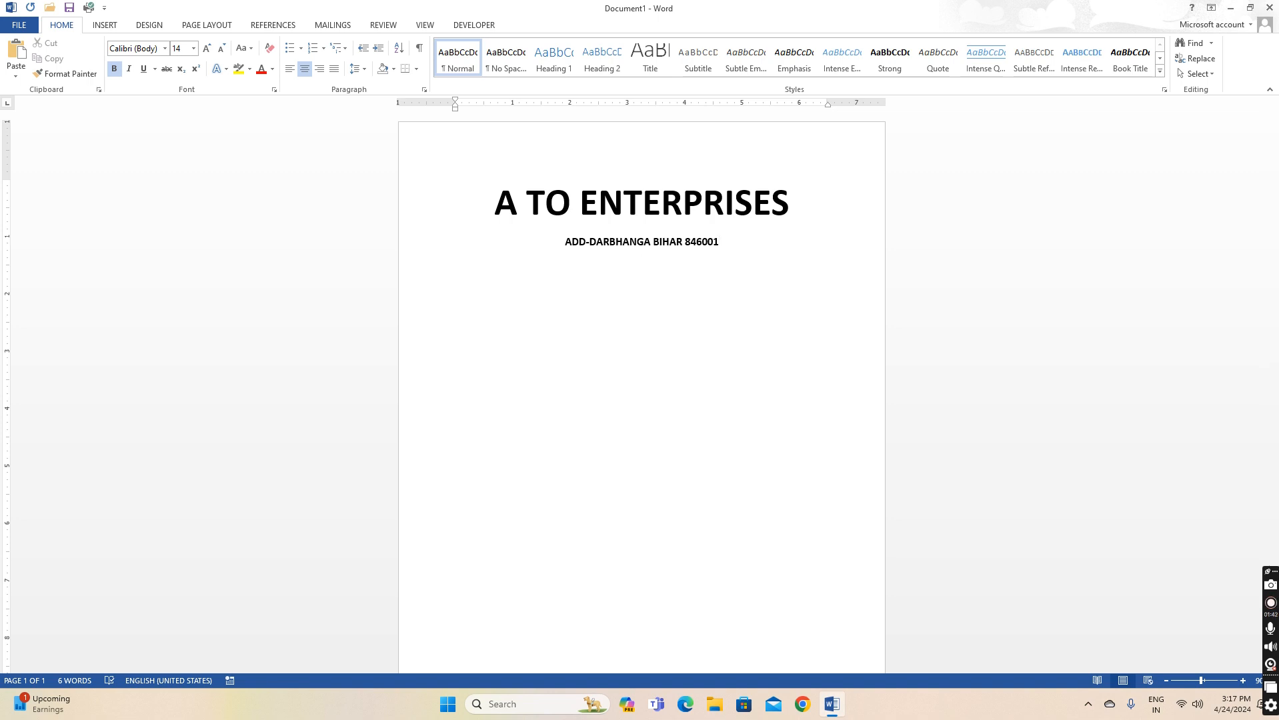
{"action": "type", "text": "GST-NO-................................        MOB"}
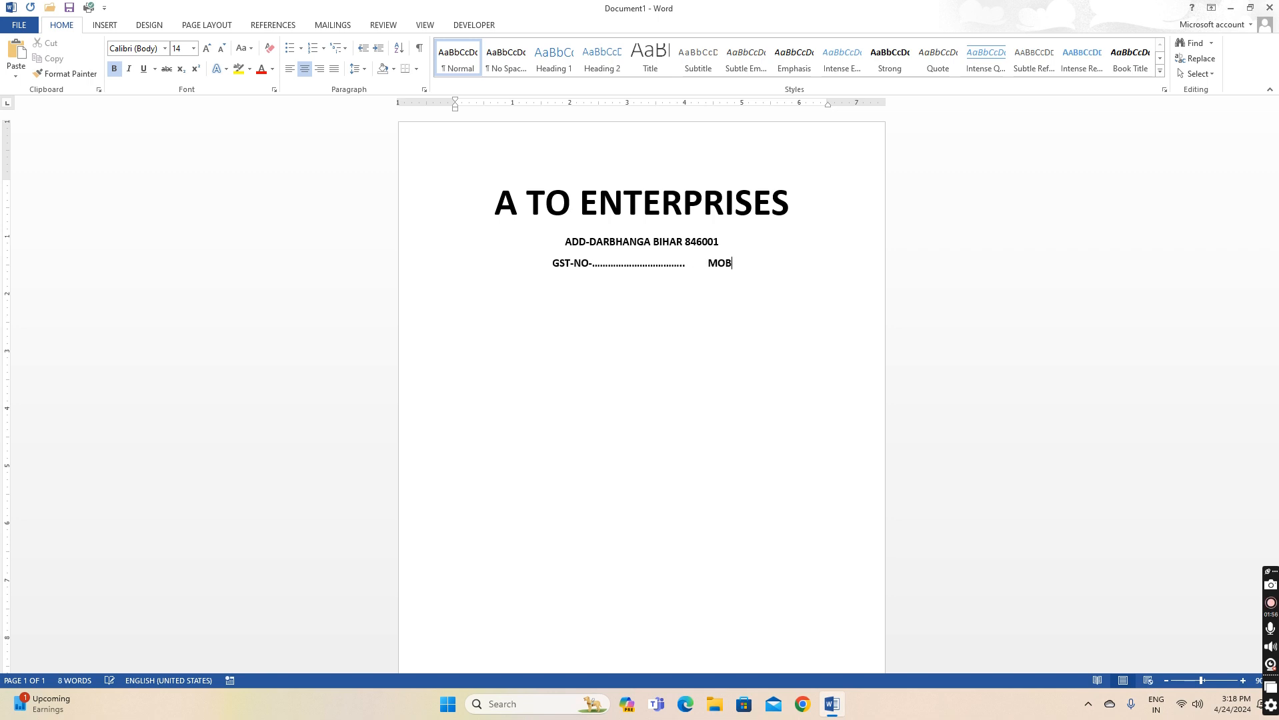
{"action": "type", "text": " NO:-"}
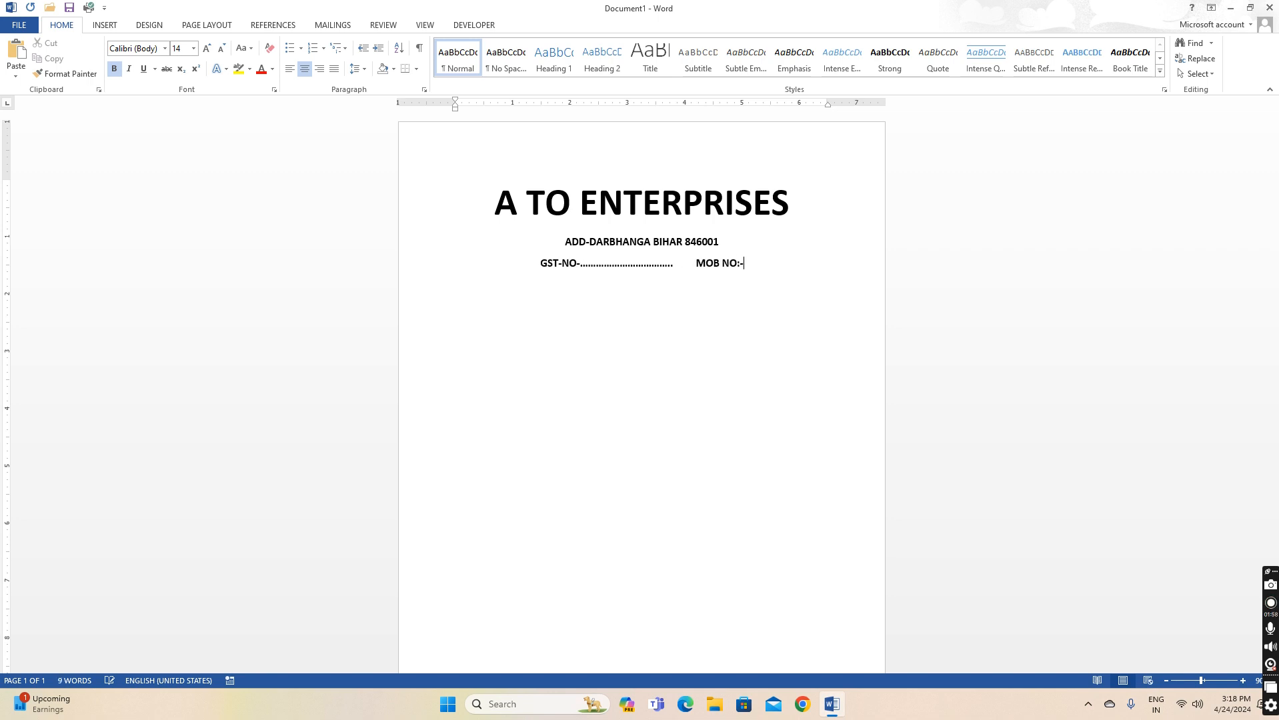
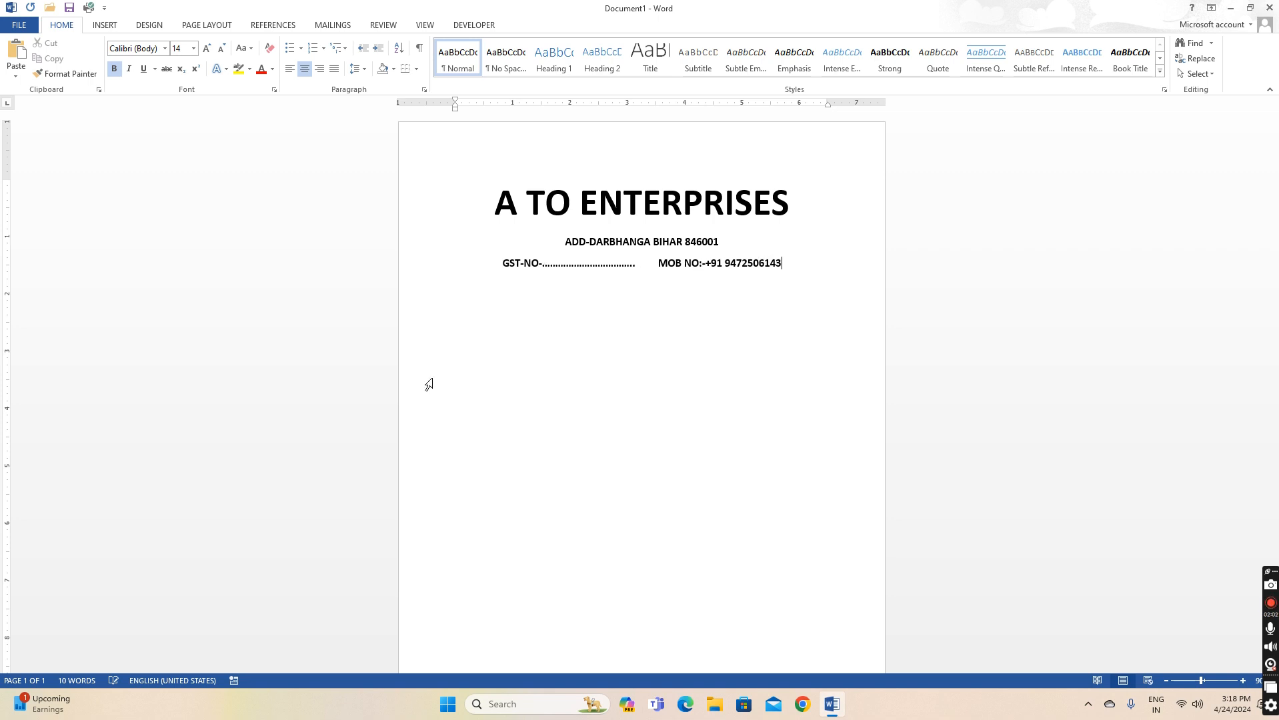
{"action": "left_click", "coordinate": [651, 264]}
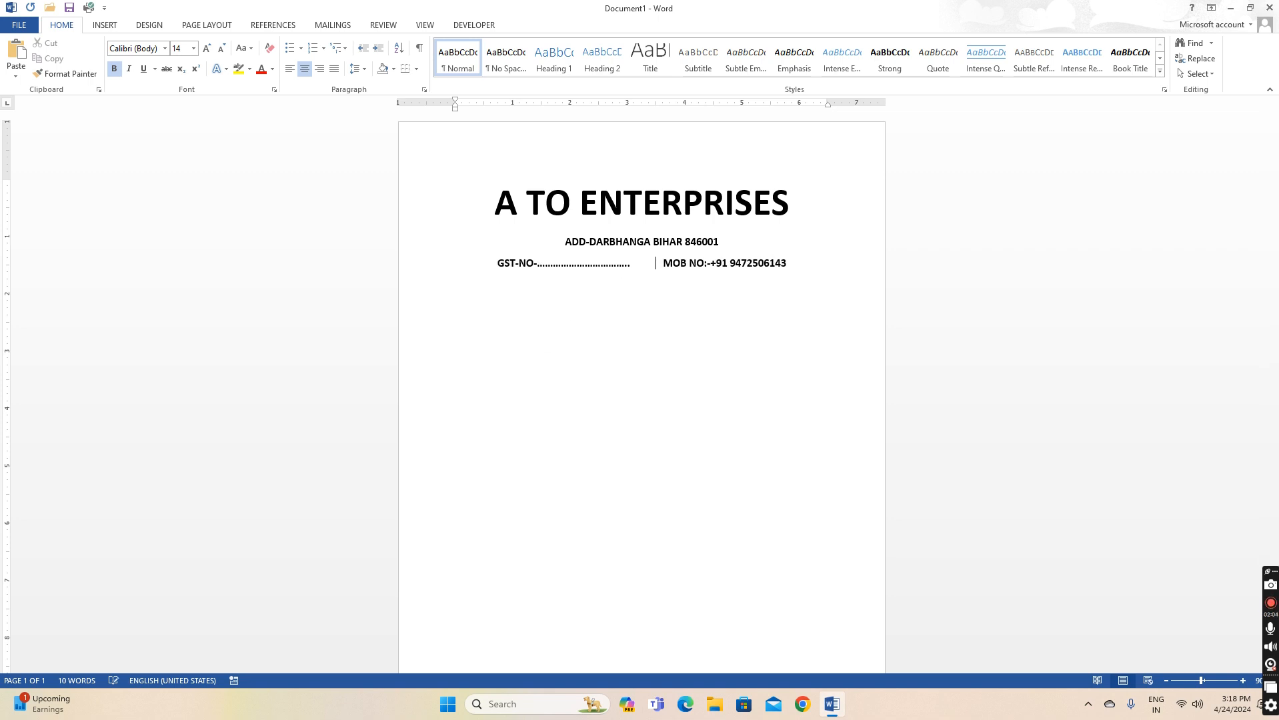
Widen the letterhead lines by moving the left and right ruler indents outward
{"action": "left_click_drag", "start_coordinate": [828, 104], "coordinate": [859, 105]}
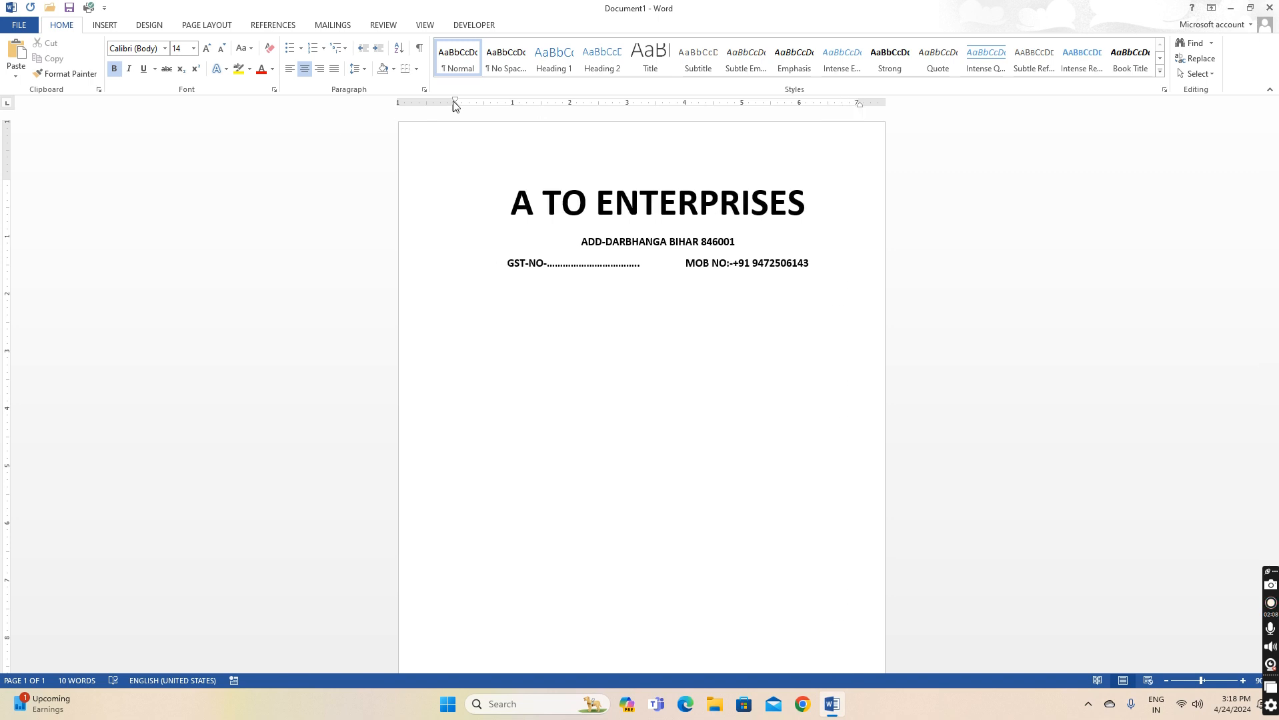
{"action": "left_click_drag", "start_coordinate": [455, 106], "coordinate": [422, 105]}
{"action": "left_click", "coordinate": [504, 202]}
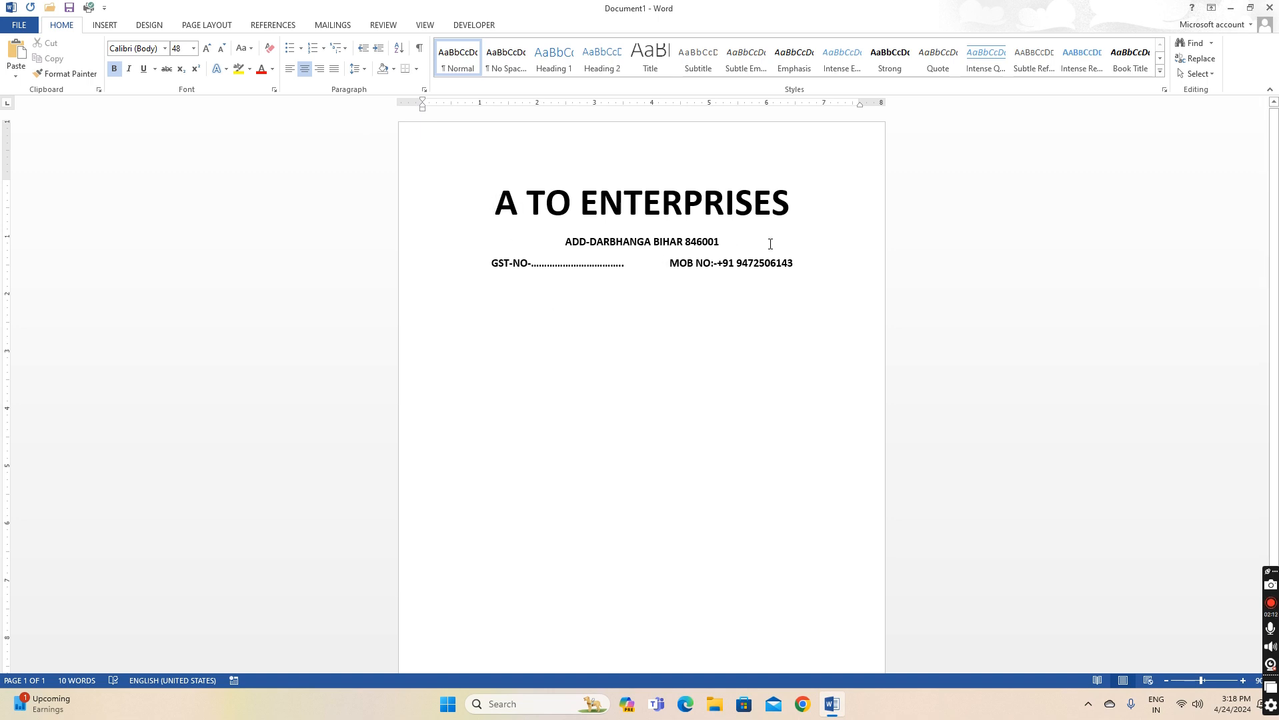
{"action": "left_click", "coordinate": [679, 265]}
{"action": "left_click", "coordinate": [670, 265]}
Colour the A TO ENTERPRISES heading red
{"action": "left_click_drag", "start_coordinate": [790, 202], "coordinate": [492, 200]}
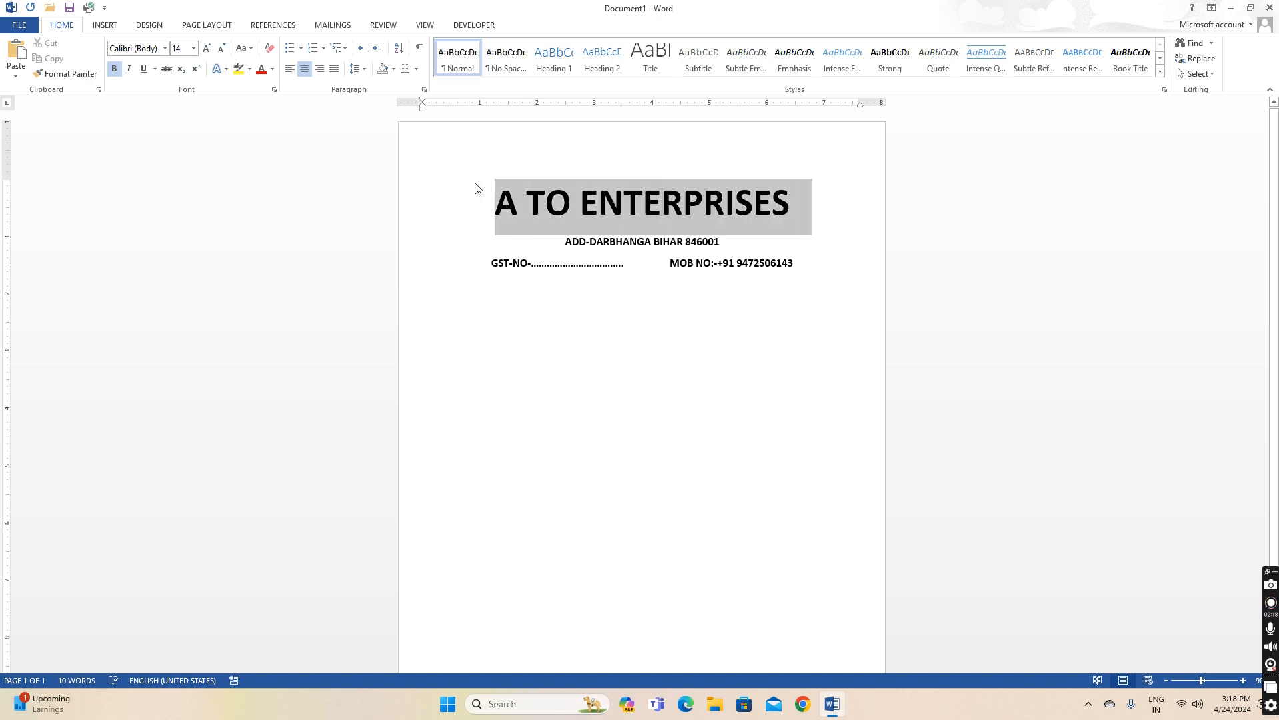
{"action": "left_click", "coordinate": [274, 70]}
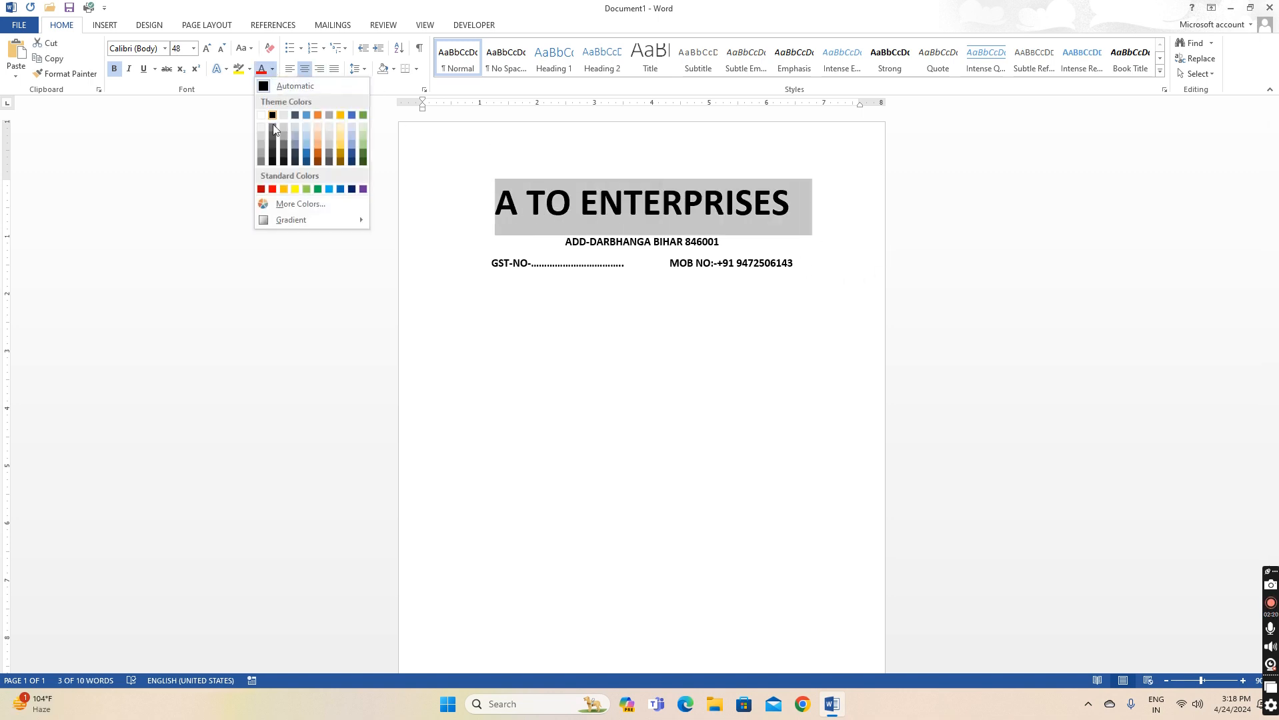
{"action": "left_click", "coordinate": [272, 190]}
Add an empty left-aligned line below the GST-NO and MOB NO line
{"action": "left_click", "coordinate": [713, 263]}
{"action": "left_click", "coordinate": [794, 272]}
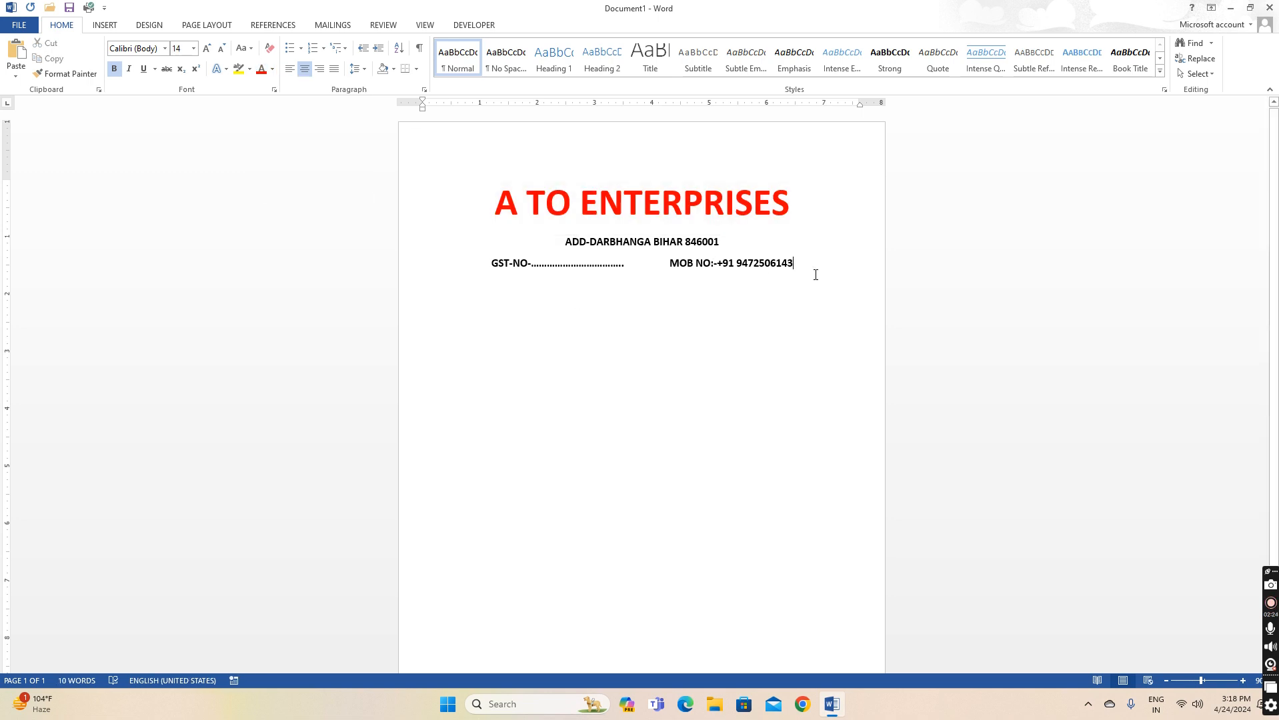
{"action": "key", "text": "Return"}
{"action": "left_click", "coordinate": [290, 72]}
Insert a one-row, four-column table below the letterhead
{"action": "left_click", "coordinate": [100, 26]}
{"action": "left_click", "coordinate": [106, 59]}
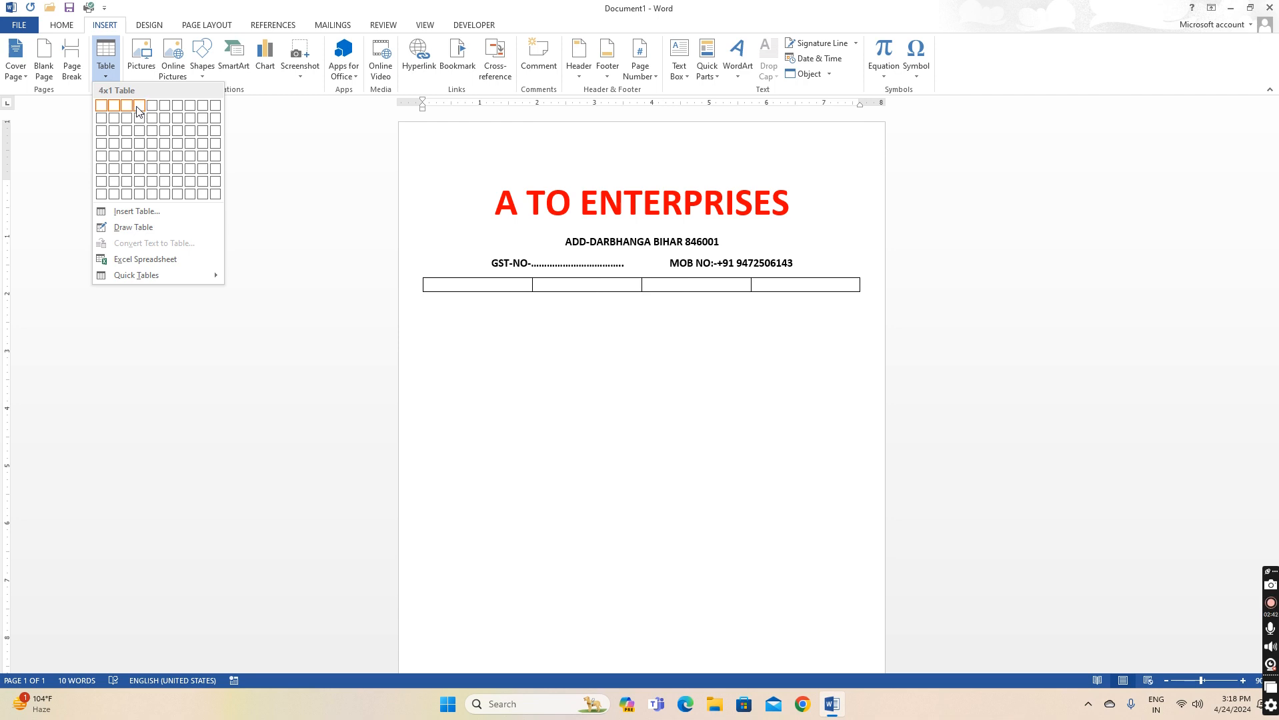
{"action": "left_click", "coordinate": [138, 110]}
{"action": "left_click", "coordinate": [814, 285]}
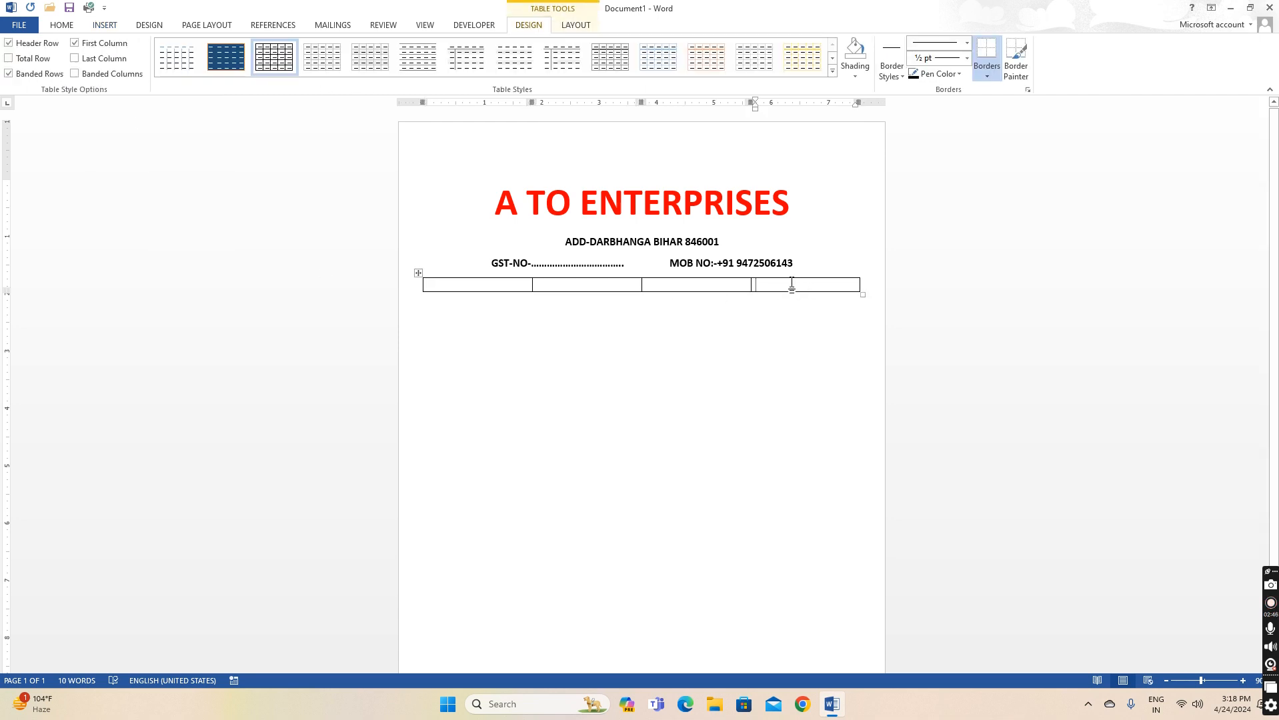
{"action": "left_click", "coordinate": [513, 289]}
Fill the header cells with S.NO, PERTICULAR, QTY. and RATE
{"action": "type", "text": "S.NO"}
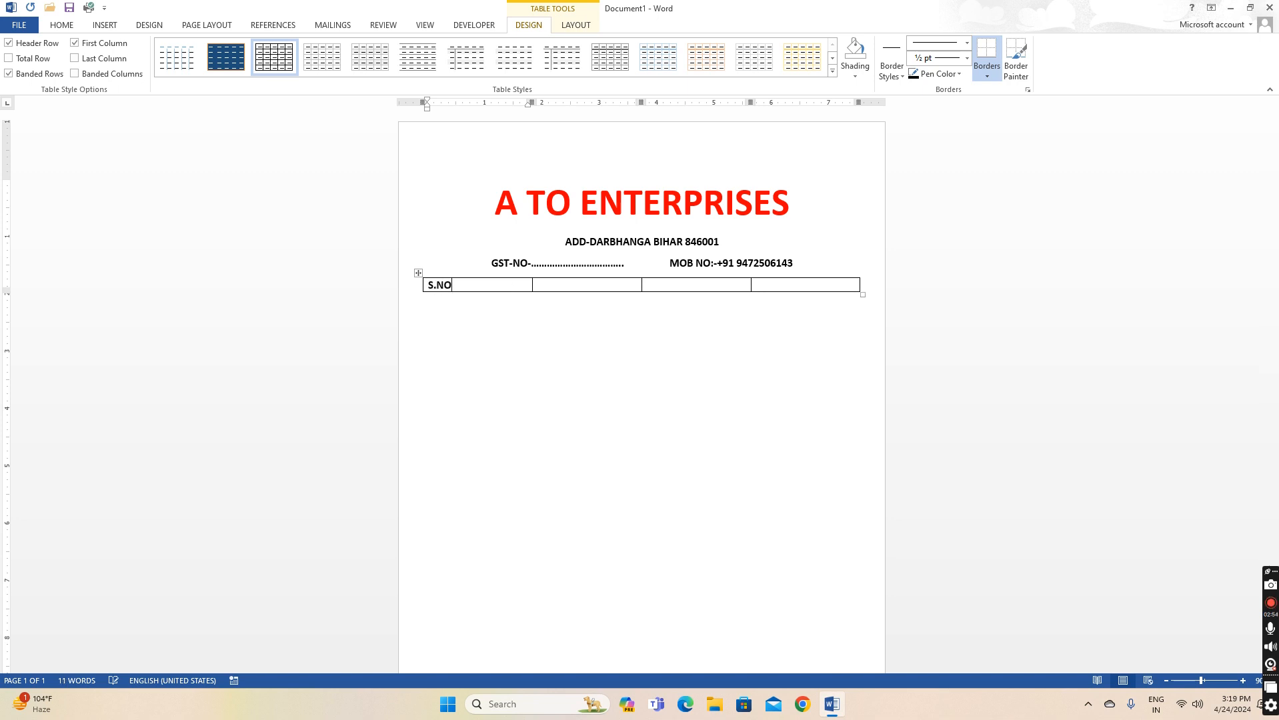
{"action": "key", "text": "Tab"}
{"action": "type", "text": "PERTICULAR"}
{"action": "key", "text": "Tab"}
{"action": "type", "text": "ITEAM"}
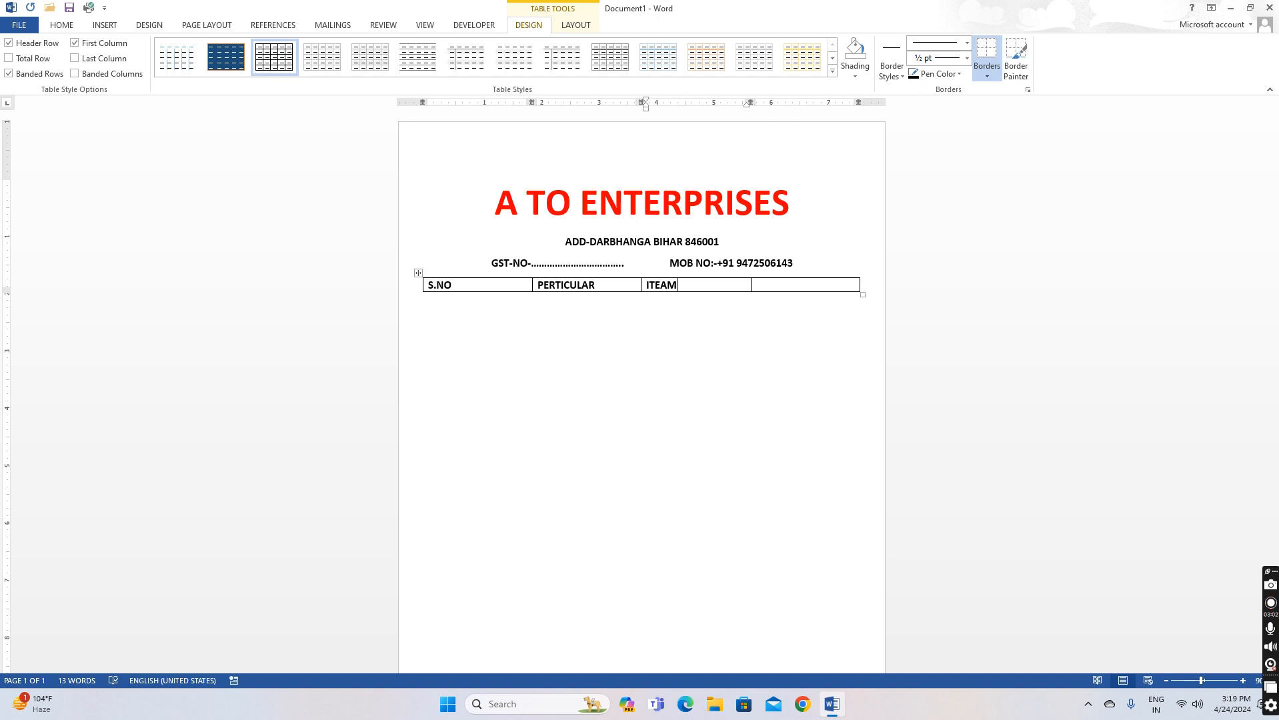
{"action": "key", "text": "BackSpace"}
{"action": "key", "text": "BackSpace"}
{"action": "key", "text": "BackSpace"}
{"action": "key", "text": "BackSpace"}
{"action": "key", "text": "BackSpace"}
{"action": "type", "text": "QTY."}
{"action": "key", "text": "Tab"}
{"action": "type", "text": "RATE"}
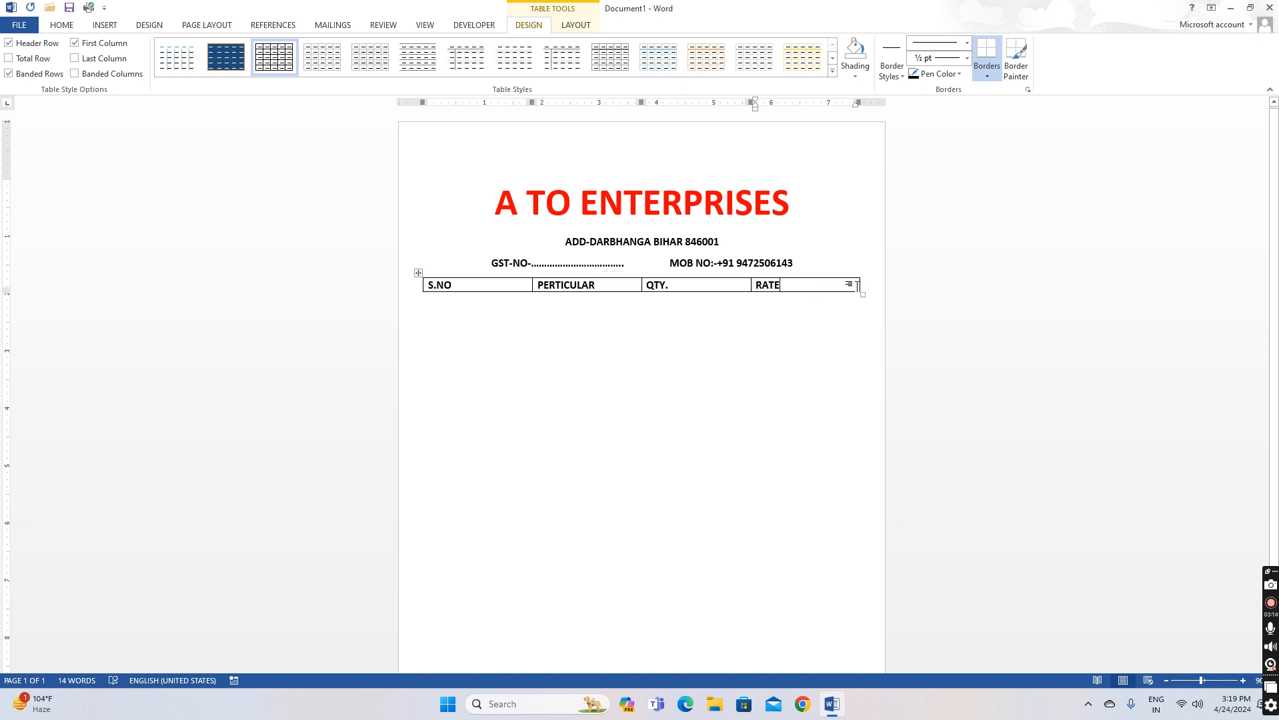
Add a fifth column to the right of RATE with the heading AMOUNT
{"action": "left_click_drag", "start_coordinate": [860, 286], "coordinate": [813, 285]}
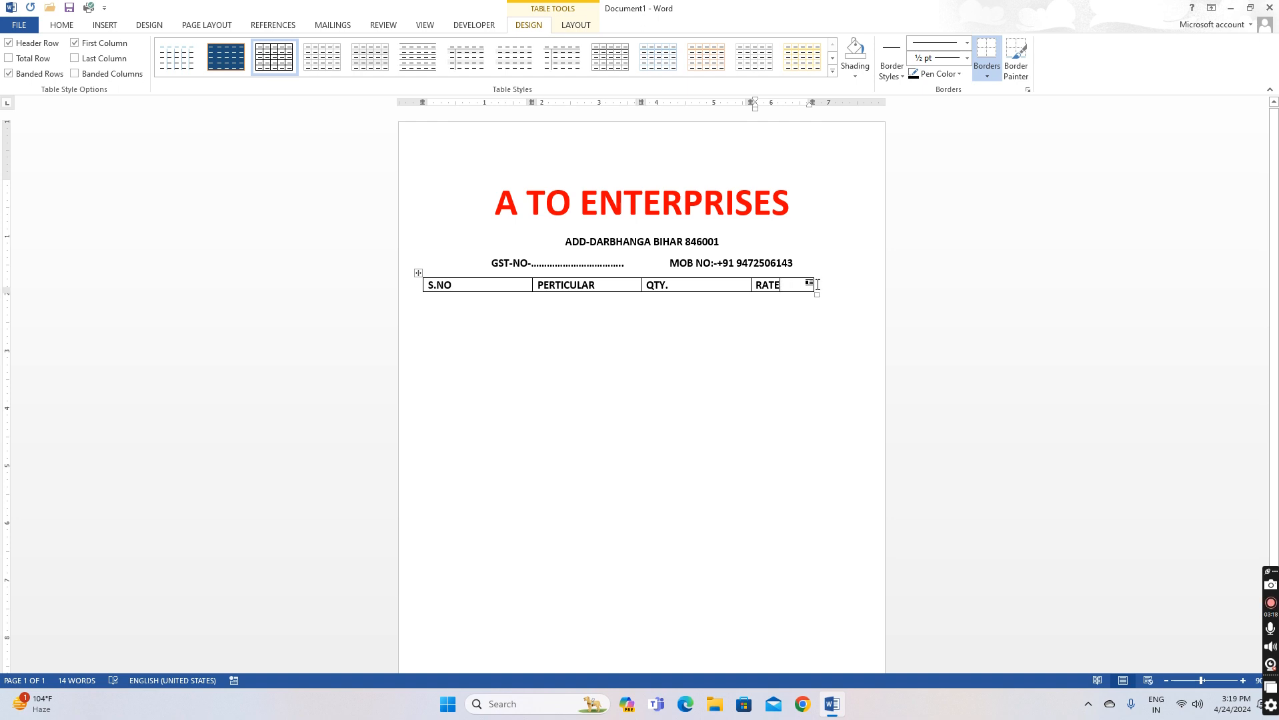
{"action": "right_click", "coordinate": [801, 286]}
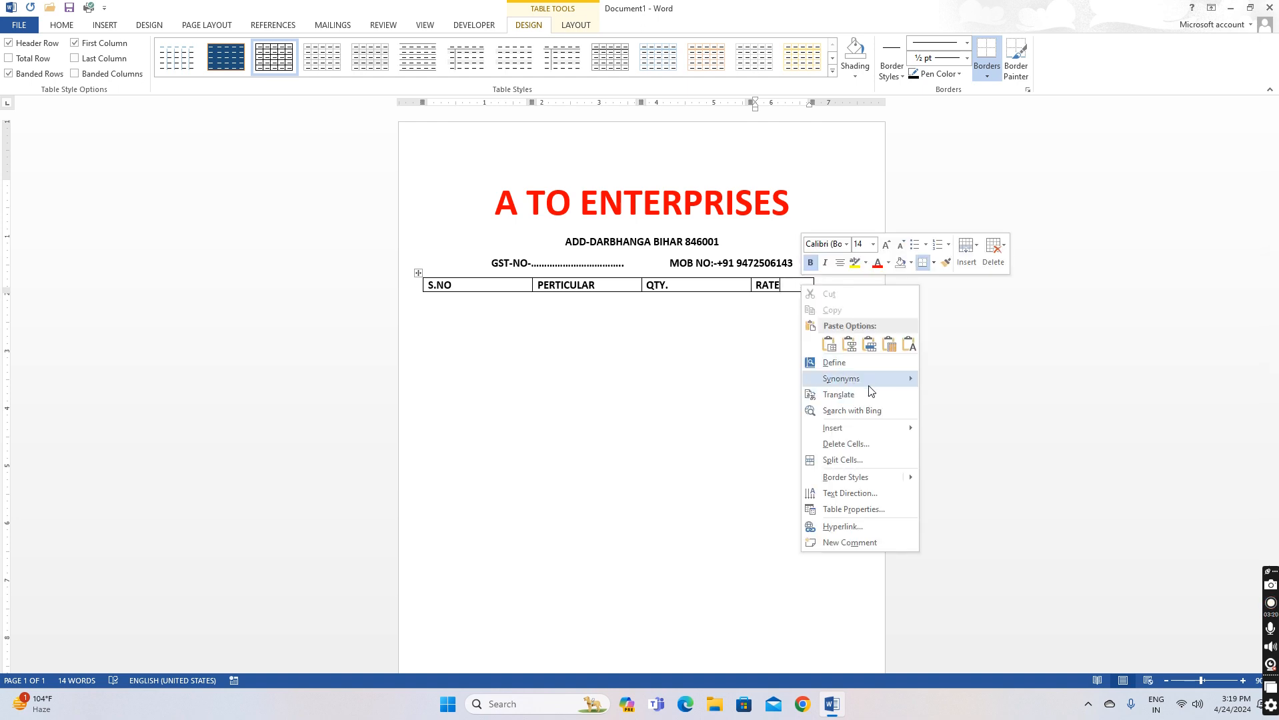
{"action": "mouse_move", "coordinate": [835, 432]}
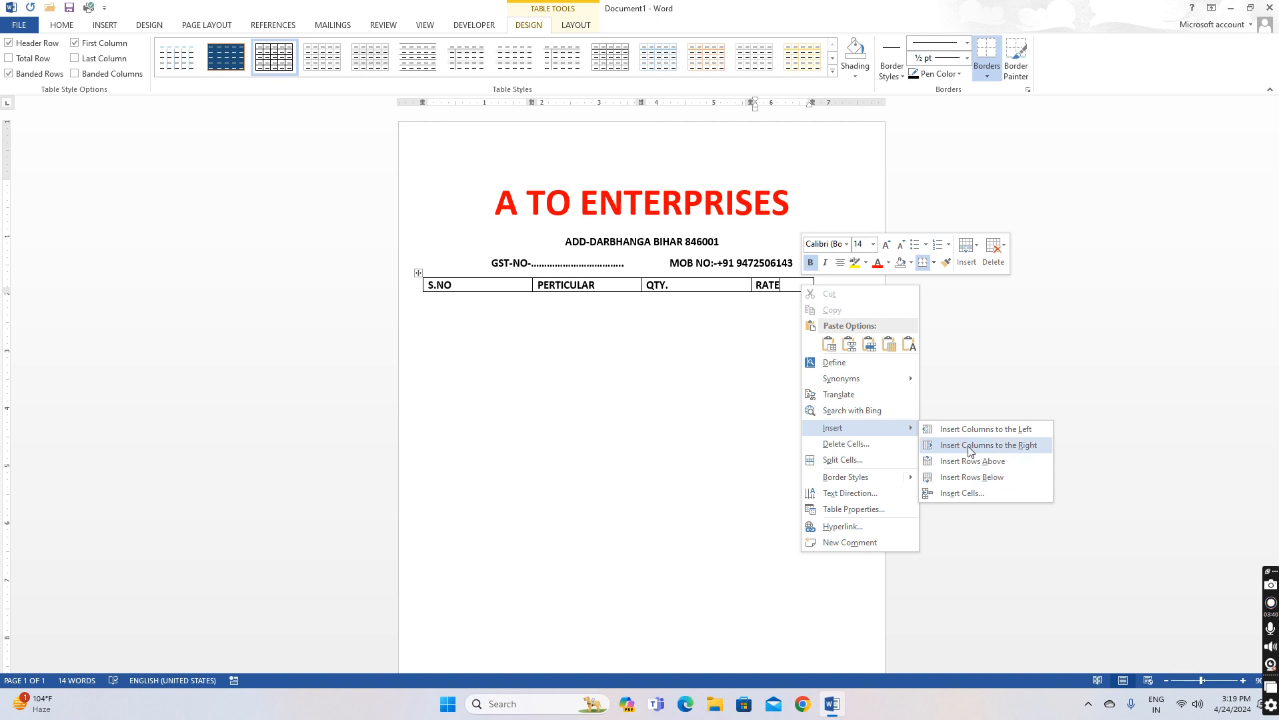
{"action": "left_click", "coordinate": [1014, 450]}
{"action": "left_click", "coordinate": [830, 287]}
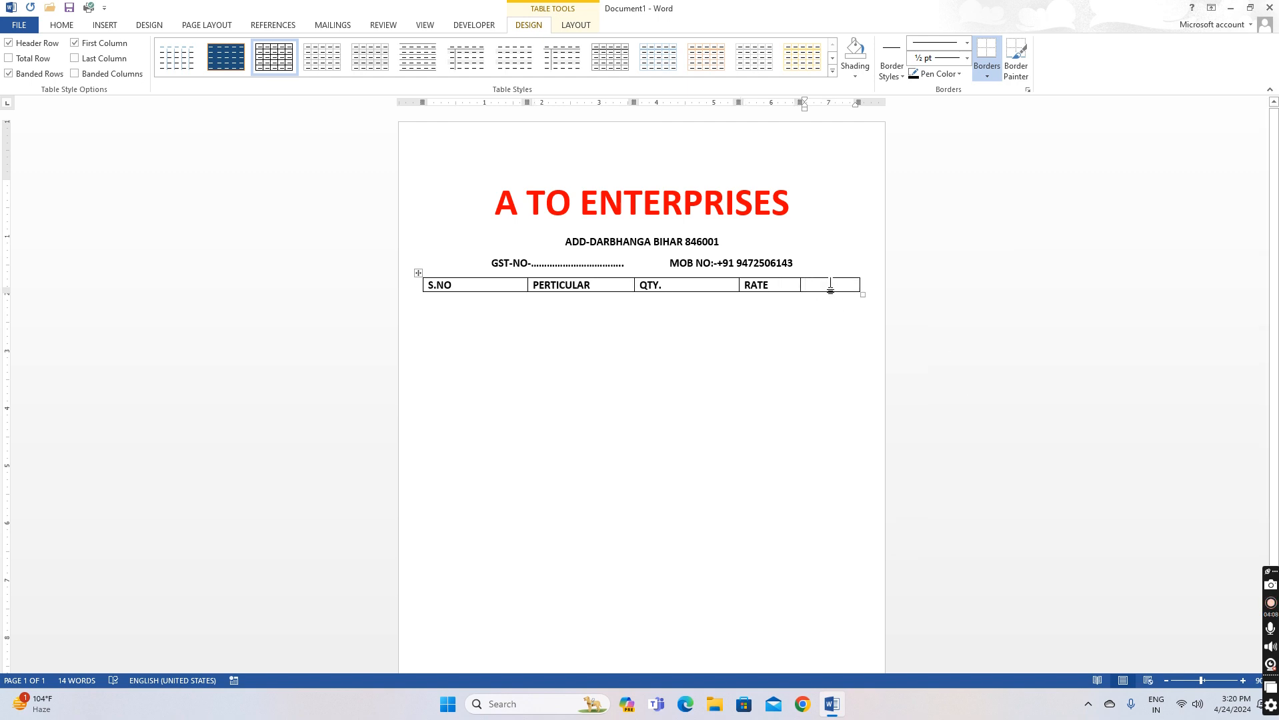
{"action": "type", "text": "AMOUNT"}
Resize the S.NO, QTY. and RATE columns, centre the headings, and add an empty row
{"action": "left_click_drag", "start_coordinate": [526, 285], "coordinate": [456, 287]}
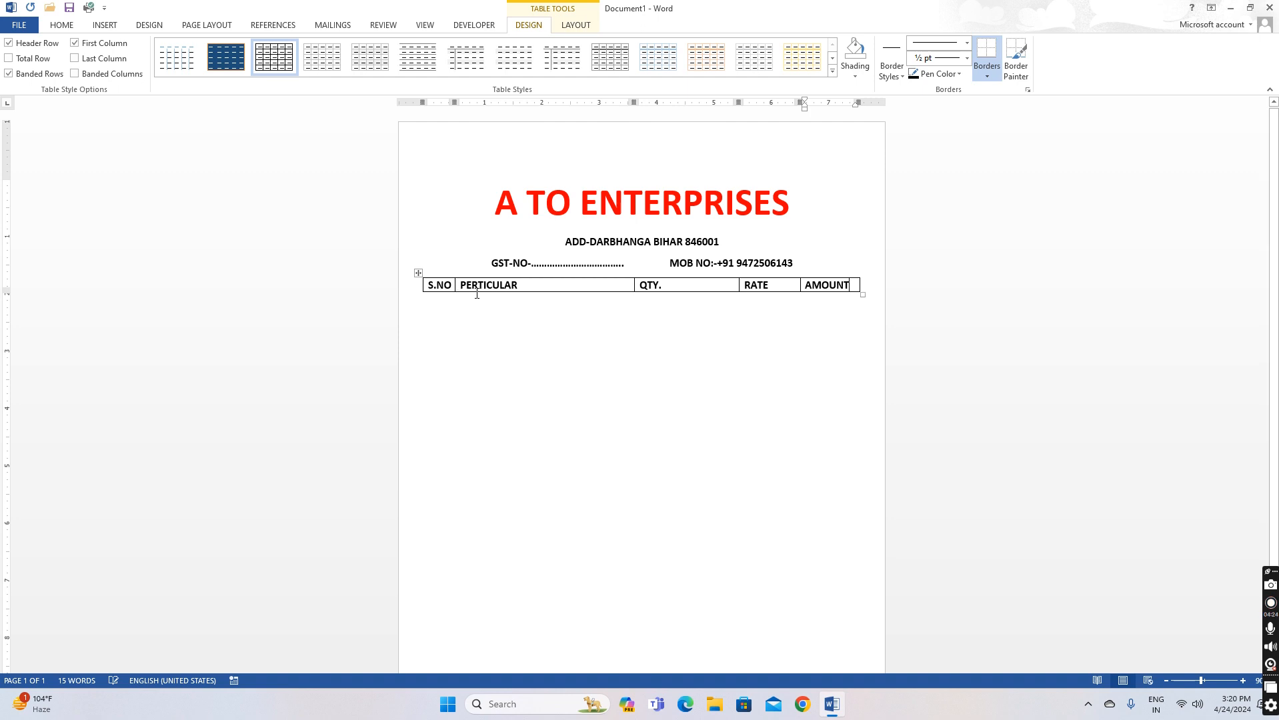
{"action": "left_click", "coordinate": [477, 286]}
{"action": "left_click", "coordinate": [61, 25]}
{"action": "left_click", "coordinate": [305, 69]}
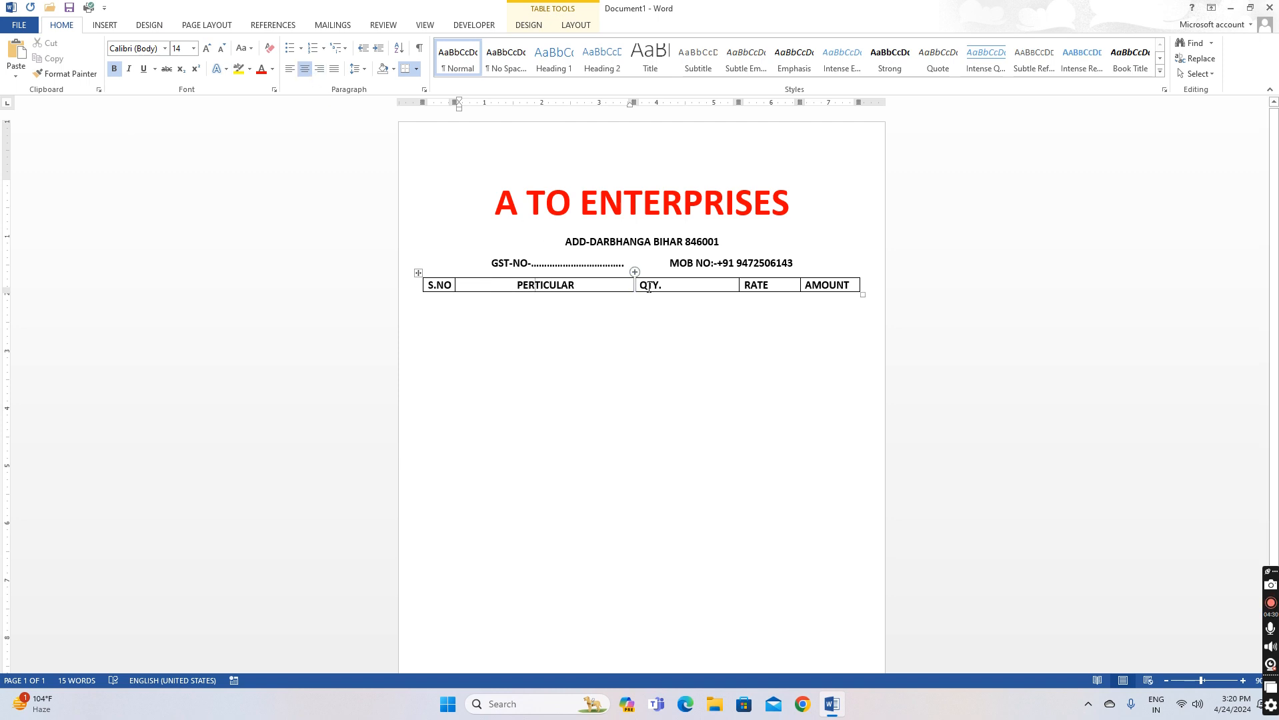
{"action": "left_click", "coordinate": [304, 69]}
{"action": "left_click_drag", "start_coordinate": [738, 284], "coordinate": [678, 284]}
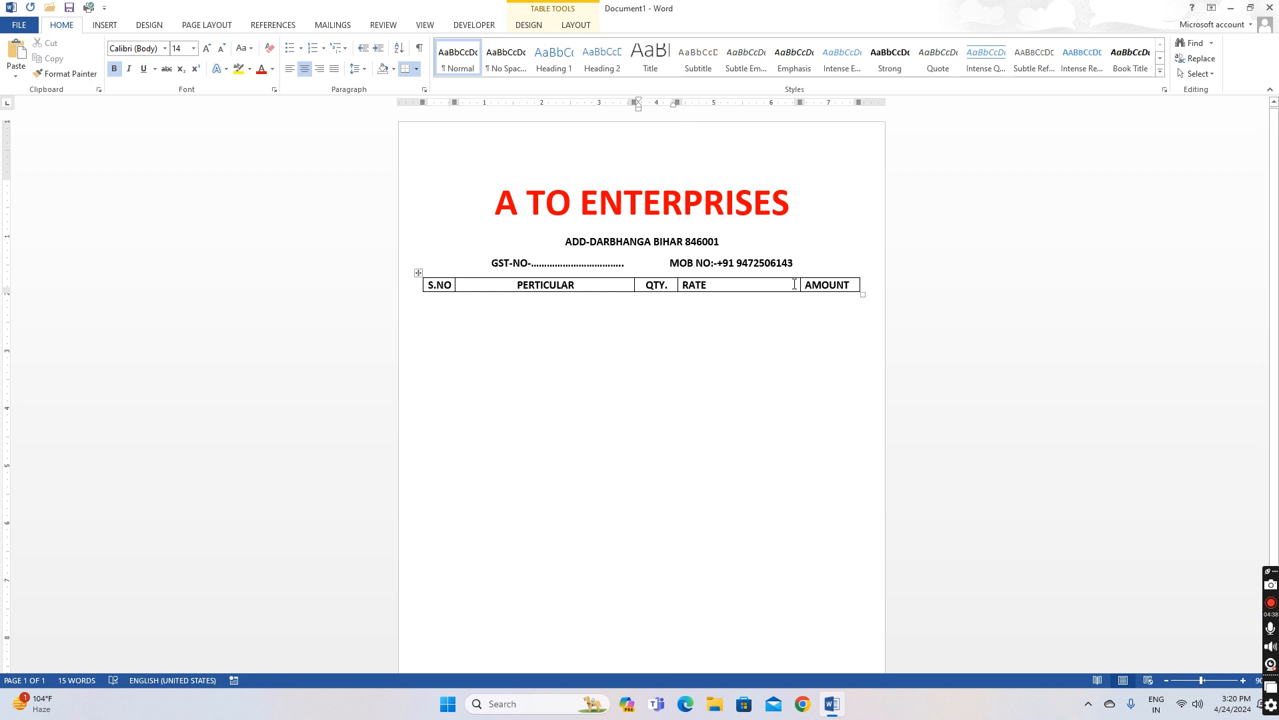
{"action": "left_click_drag", "start_coordinate": [800, 285], "coordinate": [739, 286]}
{"action": "left_click", "coordinate": [304, 69]}
{"action": "left_click", "coordinate": [800, 285]}
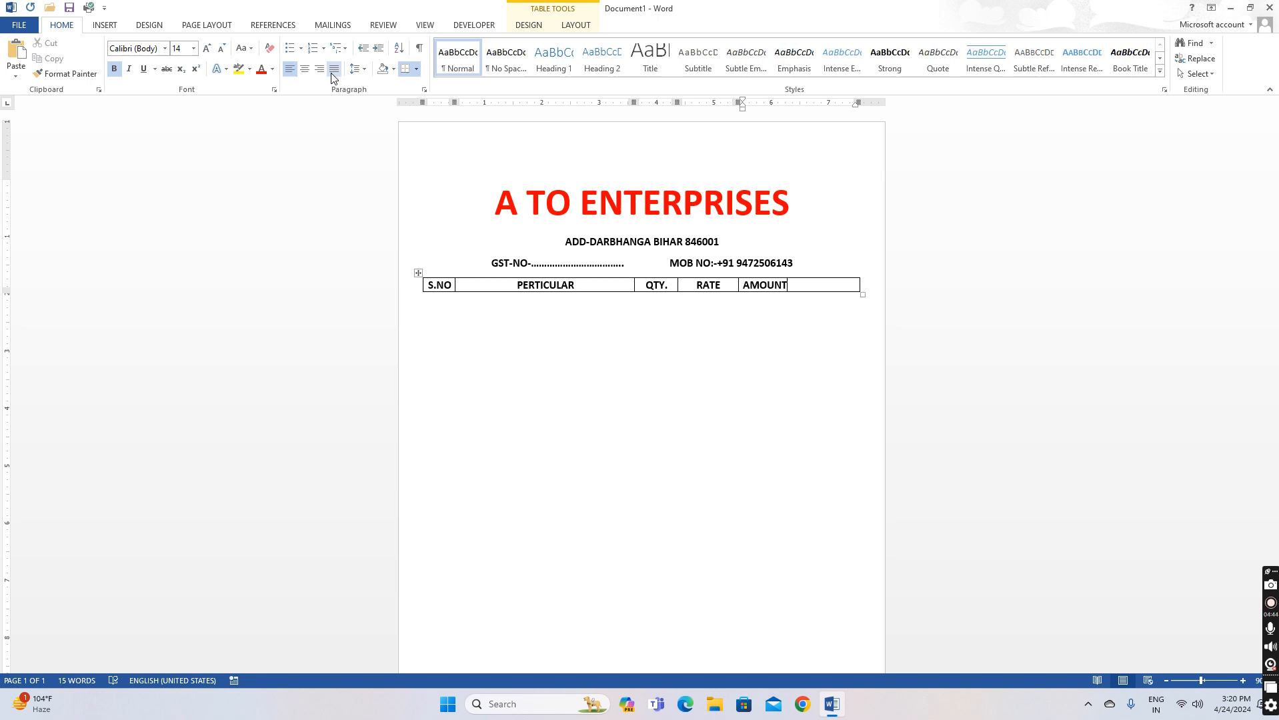
{"action": "left_click", "coordinate": [304, 69]}
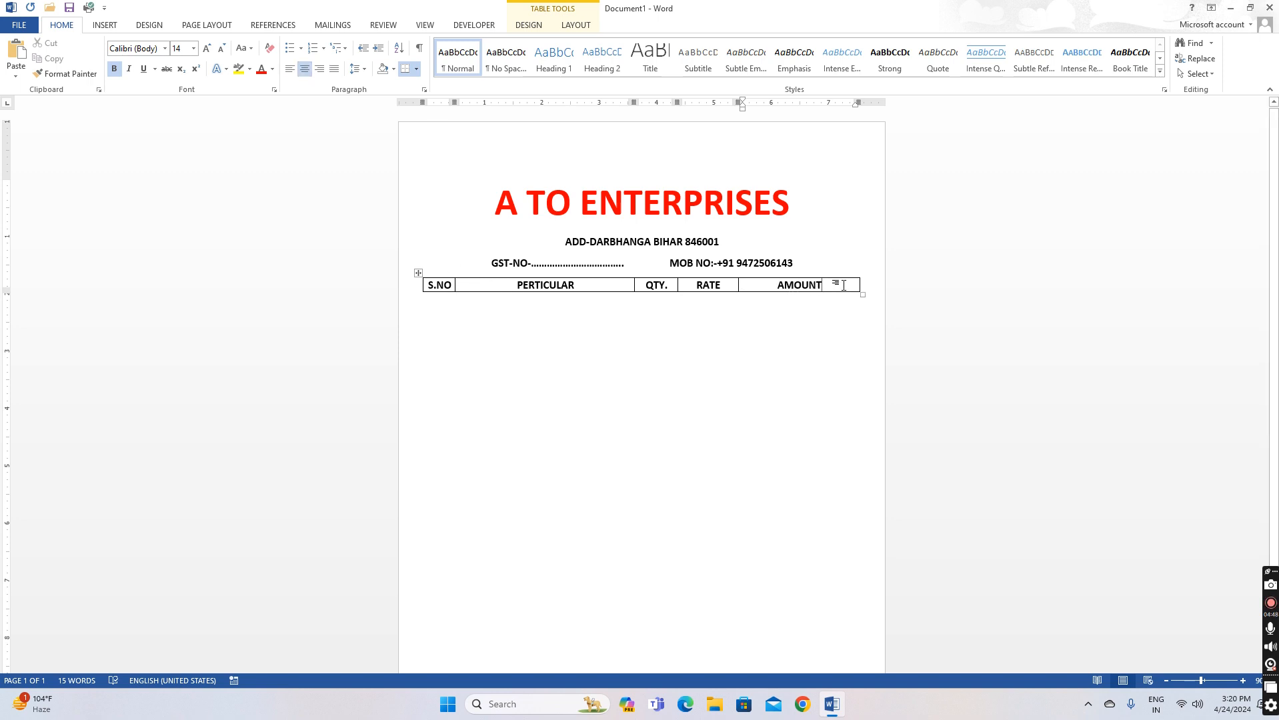
{"action": "key", "text": "Tab"}
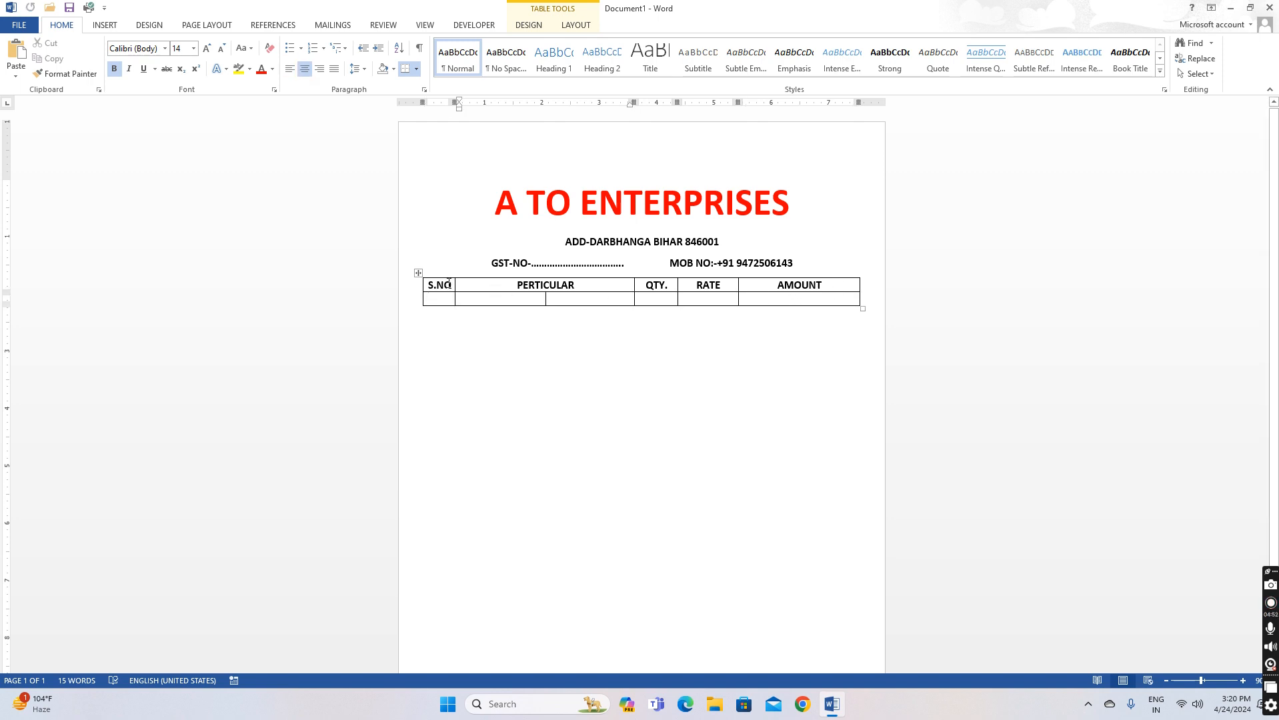
Shade the header row from S.NO through AMOUNT yellow
{"action": "left_click_drag", "start_coordinate": [433, 285], "coordinate": [740, 288]}
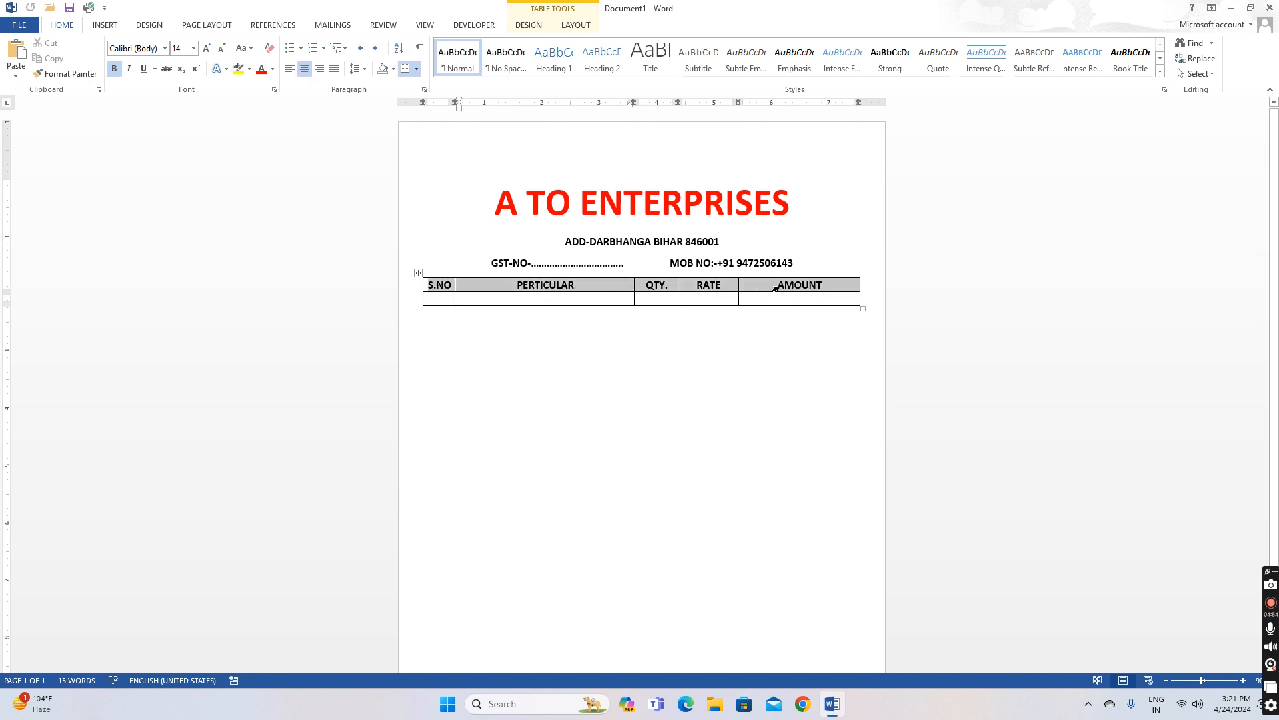
{"action": "left_click", "coordinate": [393, 71]}
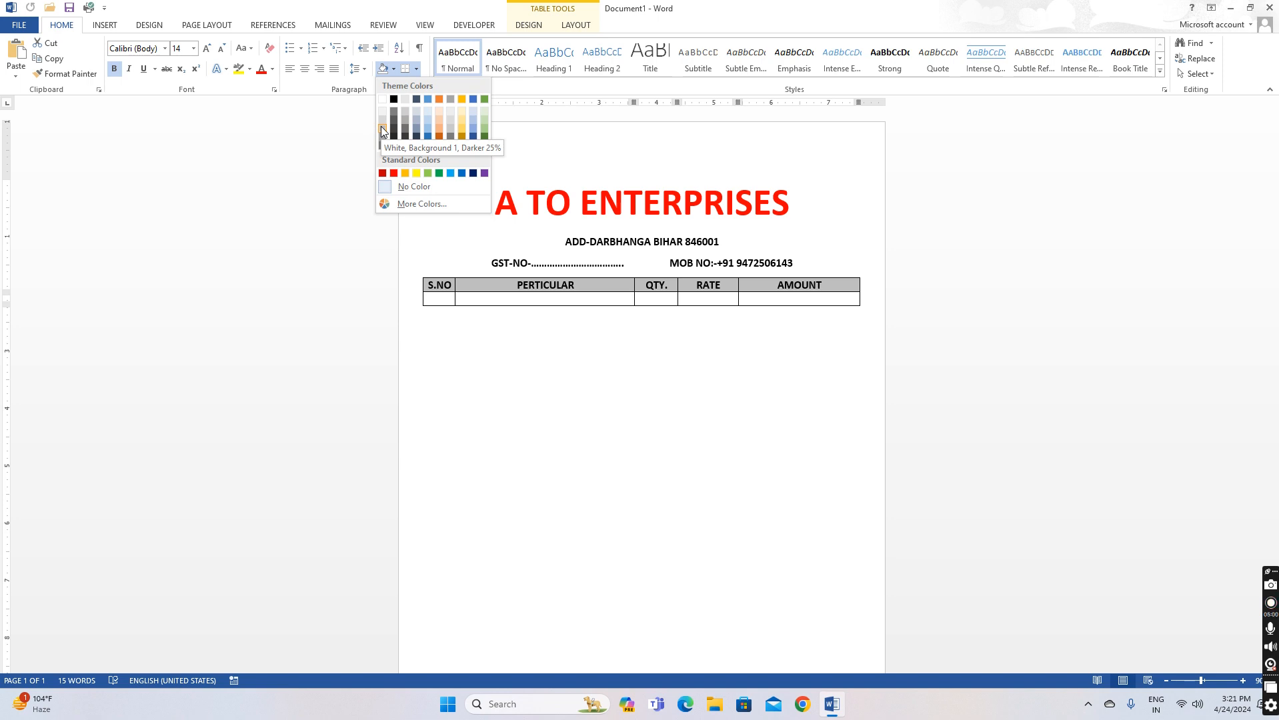
{"action": "left_click", "coordinate": [416, 172]}
{"action": "left_click", "coordinate": [818, 307]}
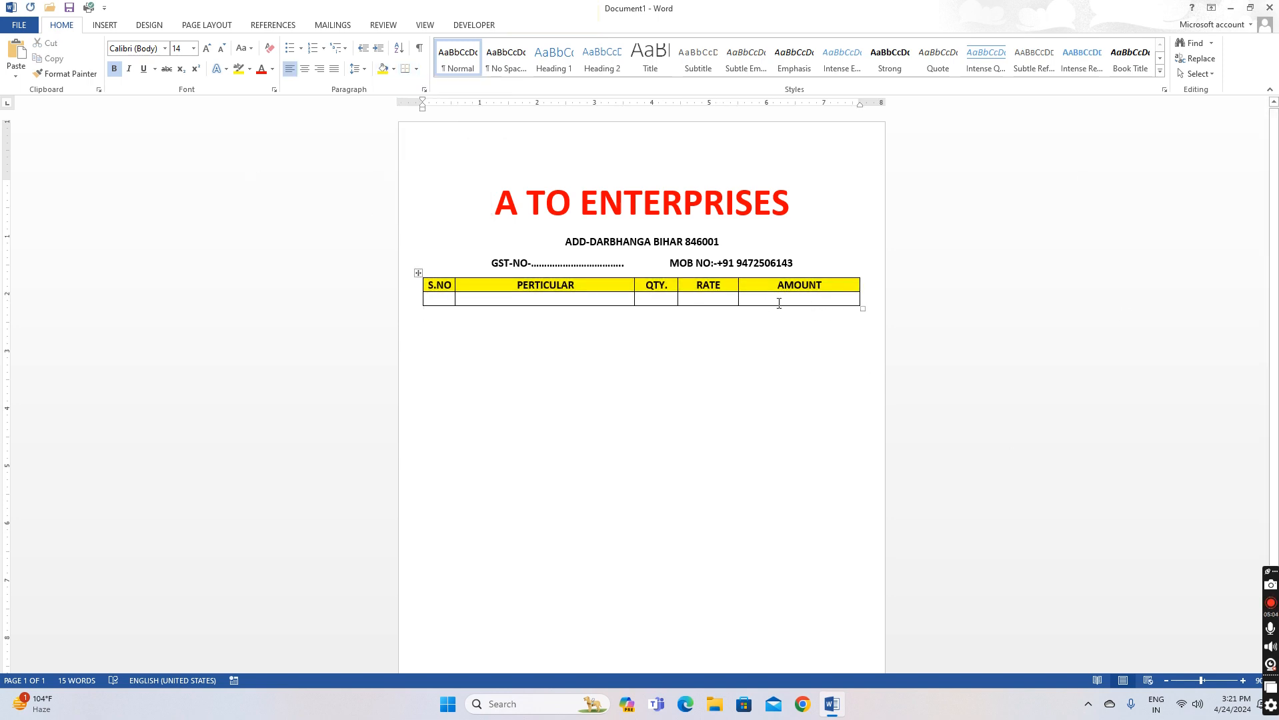
{"action": "left_click", "coordinate": [779, 304]}
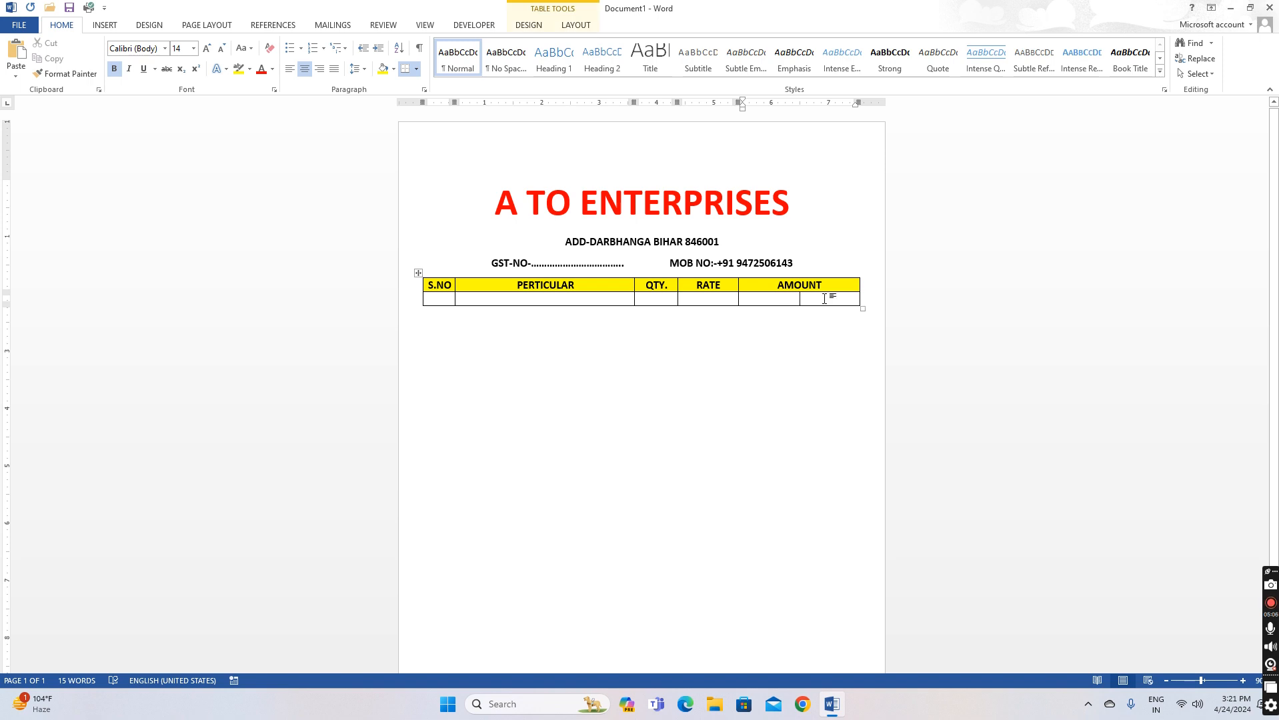
Add empty rows until about ten item rows sit below the header row
{"action": "key", "text": "Tab"}
{"action": "key", "text": "Tab"}
{"action": "key", "text": "Tab"}
{"action": "key", "text": "Tab"}
{"action": "key", "text": "Tab"}
{"action": "key", "text": "Tab"}
{"action": "key", "text": "Tab"}
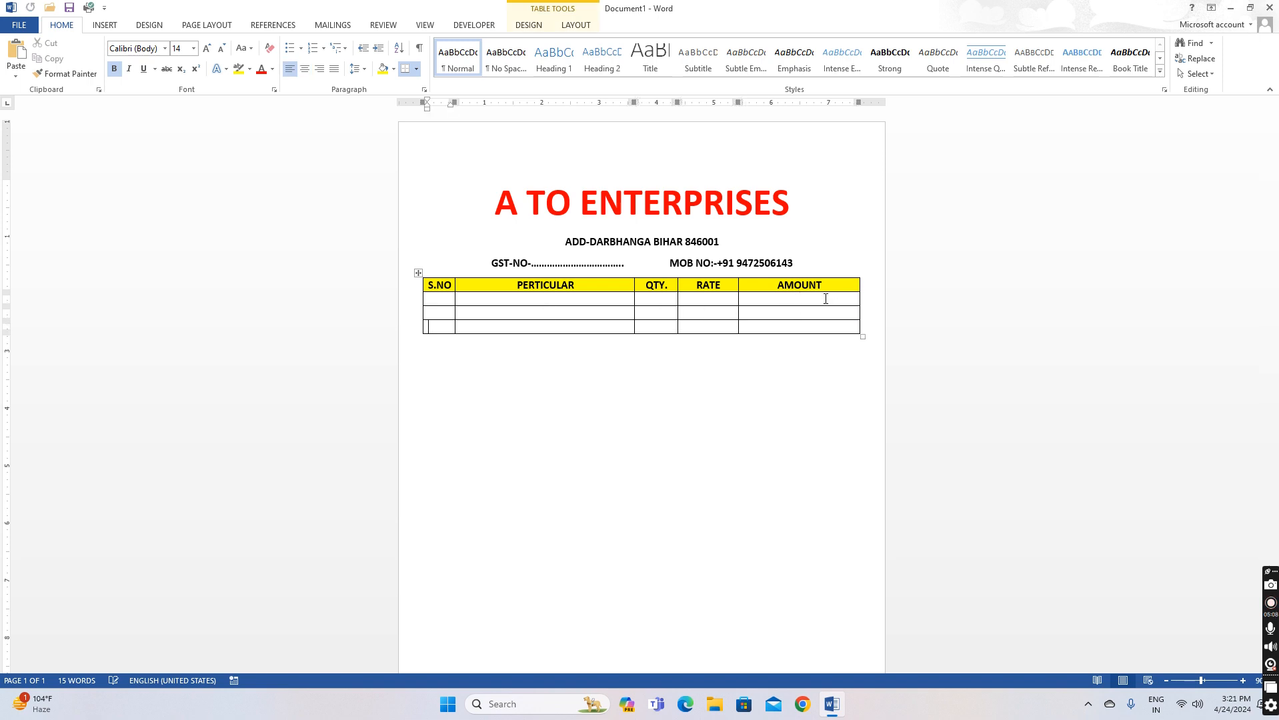
{"action": "key", "text": "Tab"}
{"action": "key", "text": "Tab"}
{"action": "key", "text": "Tab"}
{"action": "key", "text": "Tab"}
{"action": "key", "text": "Tab"}
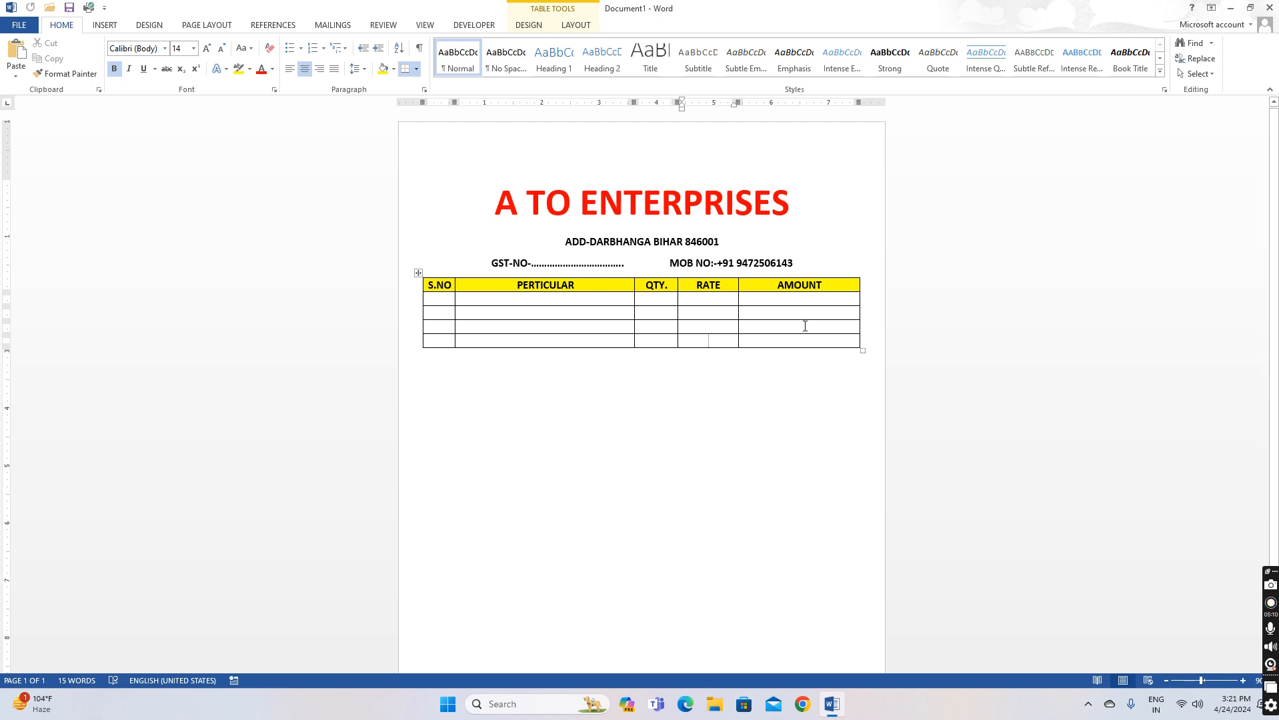
{"action": "right_click", "coordinate": [778, 341]}
{"action": "mouse_move", "coordinate": [833, 482]}
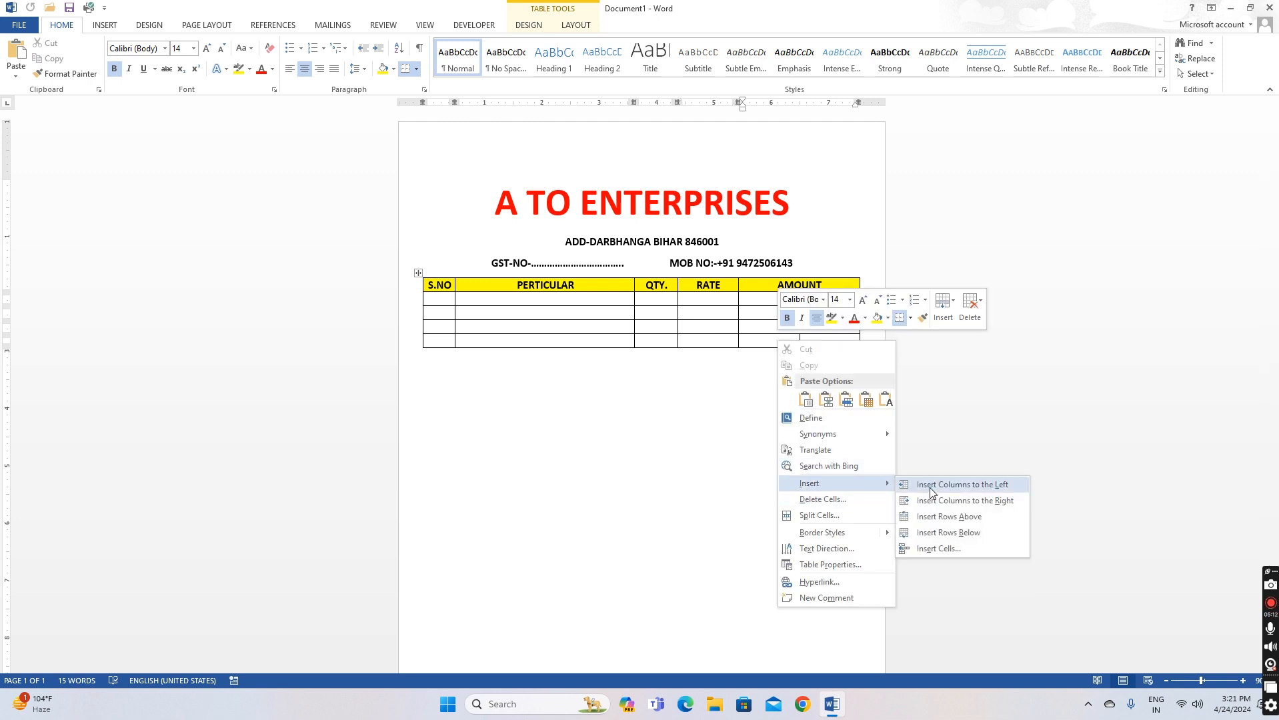
{"action": "left_click", "coordinate": [959, 533]}
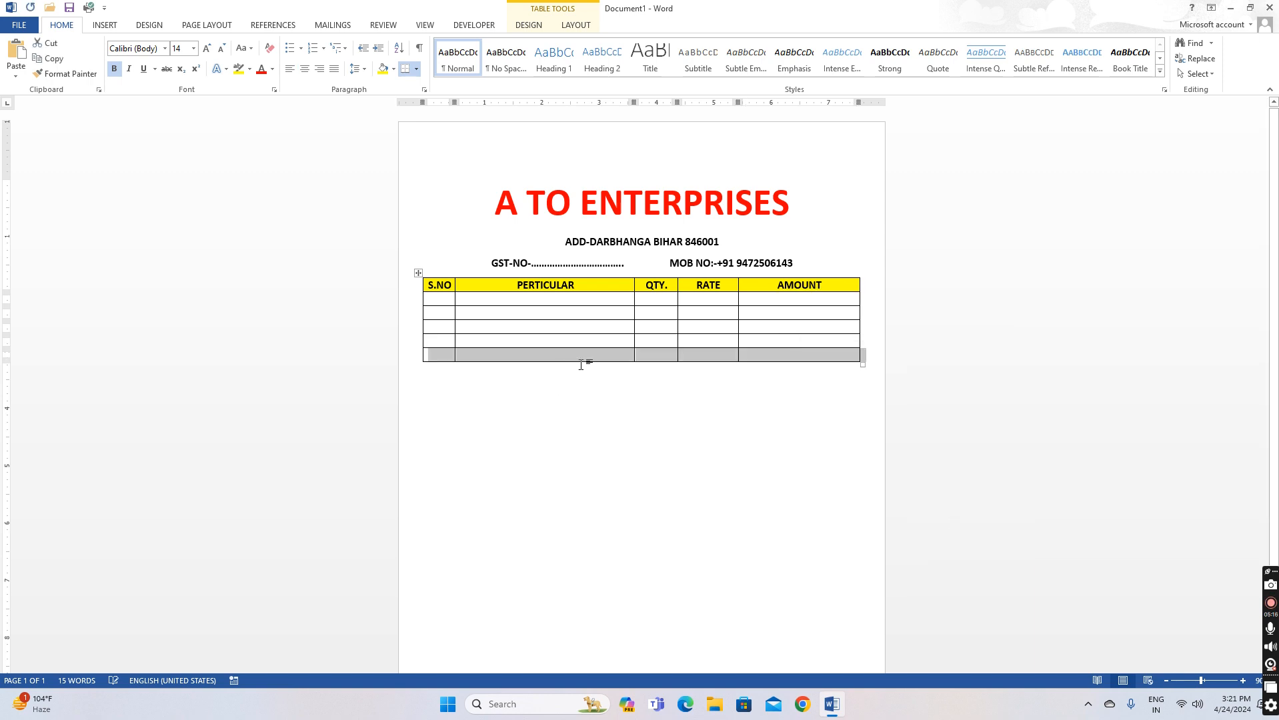
{"action": "left_click", "coordinate": [612, 356]}
{"action": "left_click", "coordinate": [778, 358]}
{"action": "key", "text": "Tab"}
{"action": "key", "text": "Tab"}
{"action": "key", "text": "Tab"}
{"action": "key", "text": "Tab"}
{"action": "key", "text": "Tab"}
{"action": "key", "text": "Tab"}
{"action": "key", "text": "Tab"}
{"action": "key", "text": "Tab"}
{"action": "key", "text": "Tab"}
{"action": "key", "text": "Tab"}
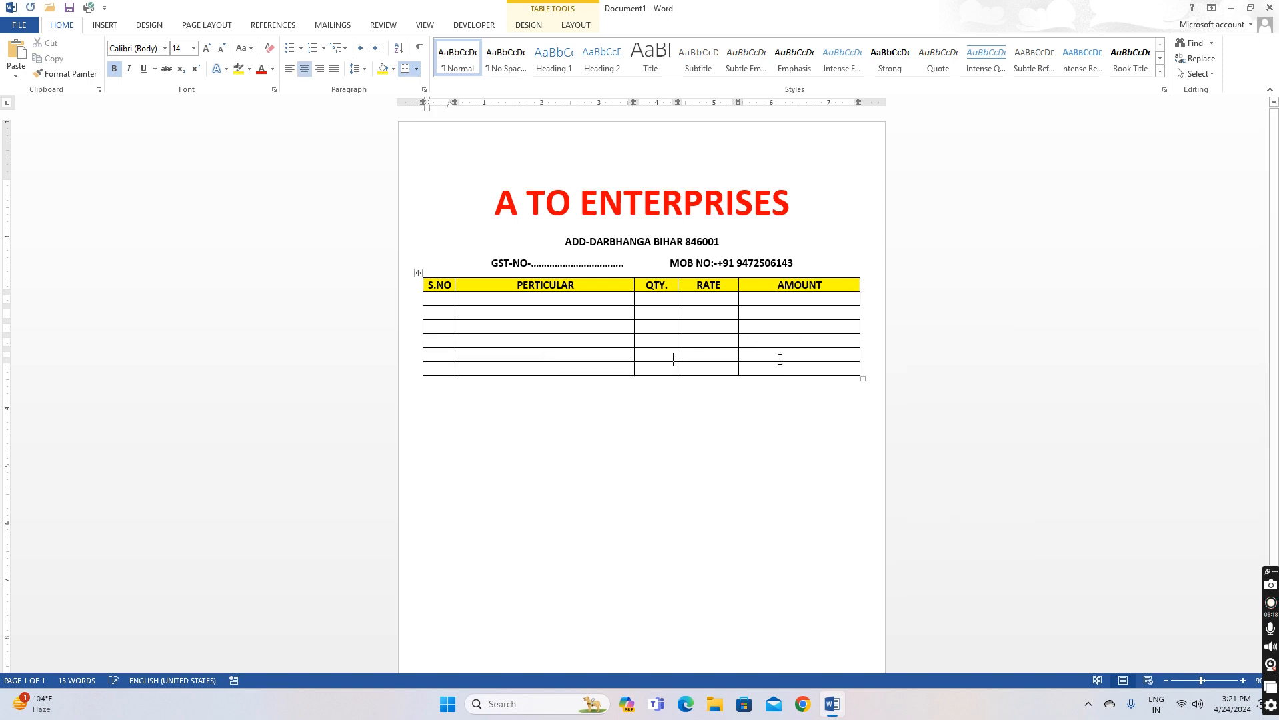
{"action": "key", "text": "Tab"}
{"action": "key", "text": "Tab"}
{"action": "key", "text": "Tab"}
{"action": "key", "text": "Tab"}
{"action": "key", "text": "Tab"}
{"action": "key", "text": "Tab"}
{"action": "key", "text": "Tab"}
{"action": "key", "text": "Tab"}
{"action": "key", "text": "Tab"}
{"action": "key", "text": "Tab"}
{"action": "key", "text": "Tab"}
{"action": "key", "text": "Tab"}
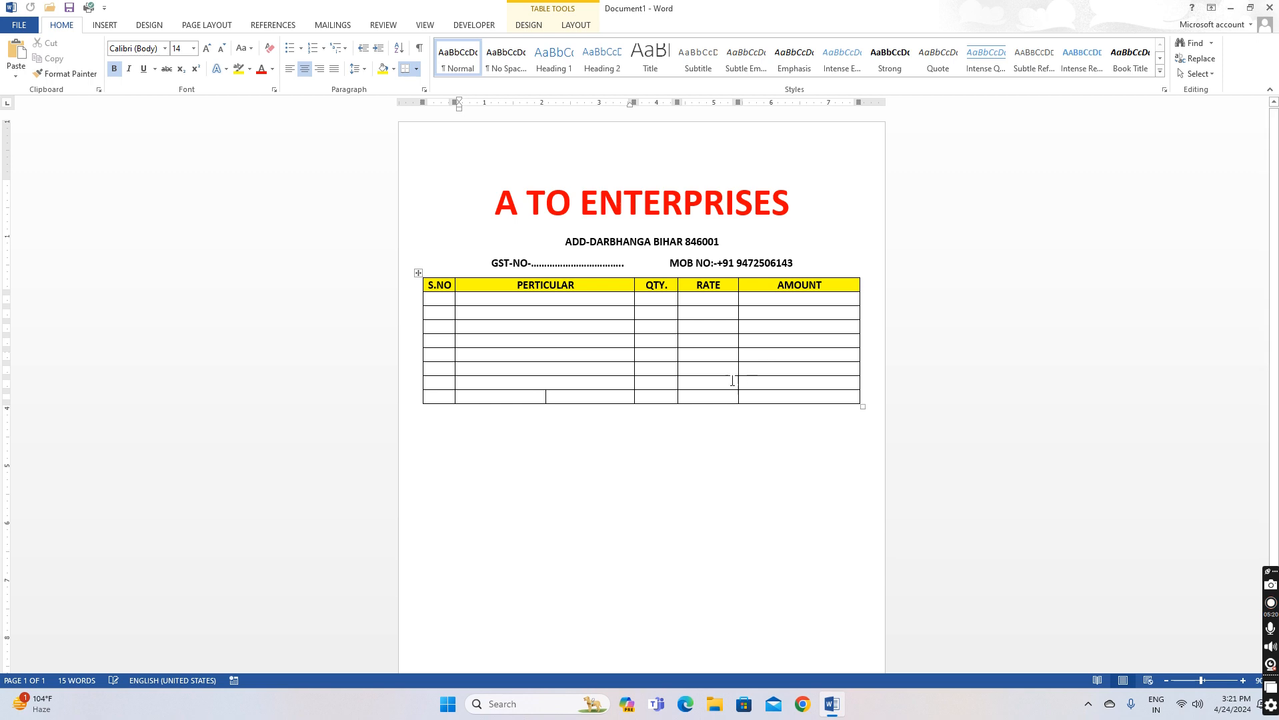
{"action": "left_click", "coordinate": [451, 302]}
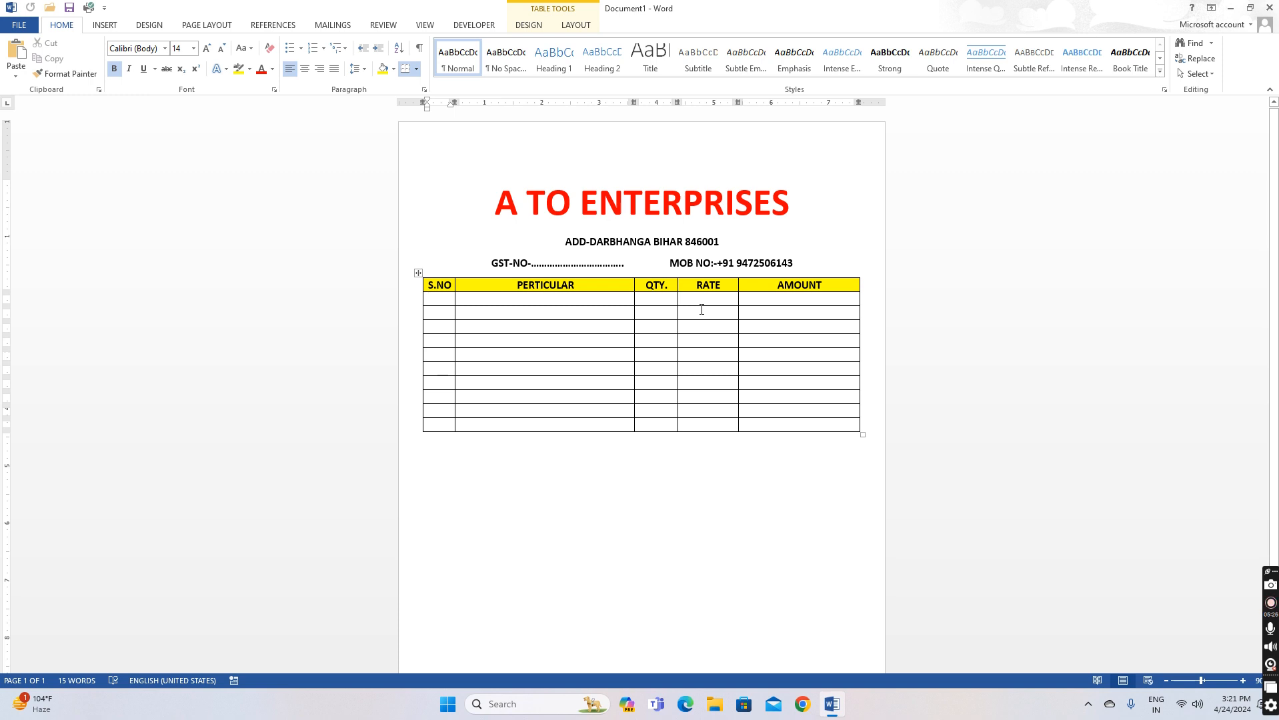
Number the S.NO column 1 to 5
{"action": "type", "text": "1"}
{"action": "key", "text": "Down"}
{"action": "type", "text": "2"}
{"action": "key", "text": "Down"}
{"action": "type", "text": "3"}
{"action": "key", "text": "Down"}
{"action": "type", "text": "4"}
{"action": "key", "text": "Down"}
{"action": "type", "text": "5"}
{"action": "key", "text": "Tab"}
{"action": "key", "text": "Tab"}
{"action": "key", "text": "Tab"}
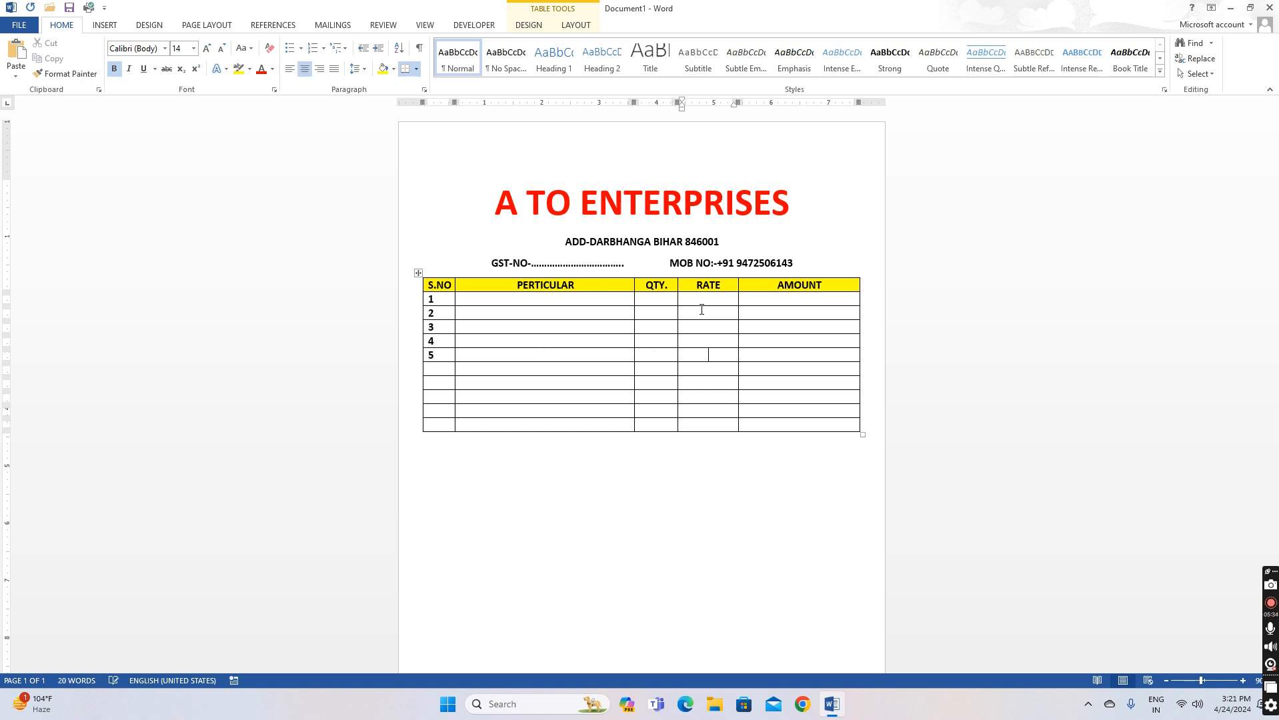
Fill row 1: HDD 500 GB, quantity 5, rate 1500, amount 7500
{"action": "left_click", "coordinate": [554, 303]}
{"action": "type", "text": "HDD"}
{"action": "key", "text": "Tab"}
{"action": "type", "text": "5"}
{"action": "key", "text": "Tab"}
{"action": "left_click", "coordinate": [557, 305]}
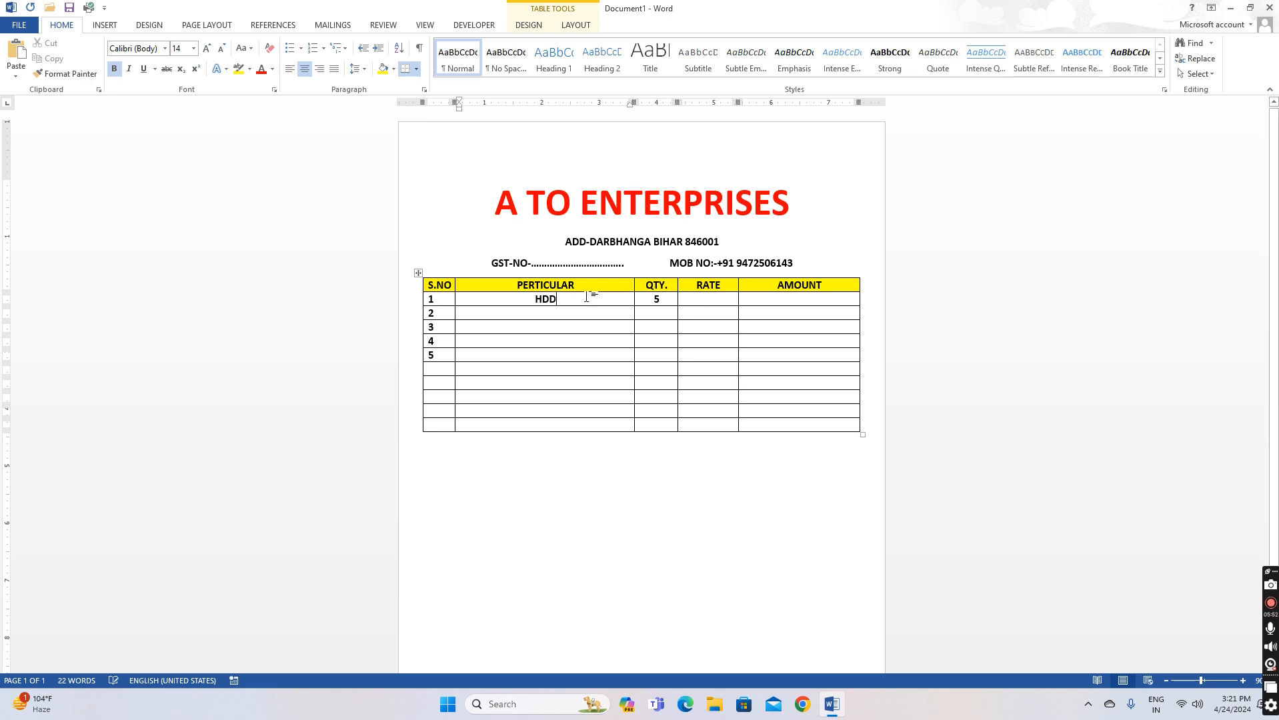
{"action": "type", "text": "500 GB"}
{"action": "key", "text": "Tab"}
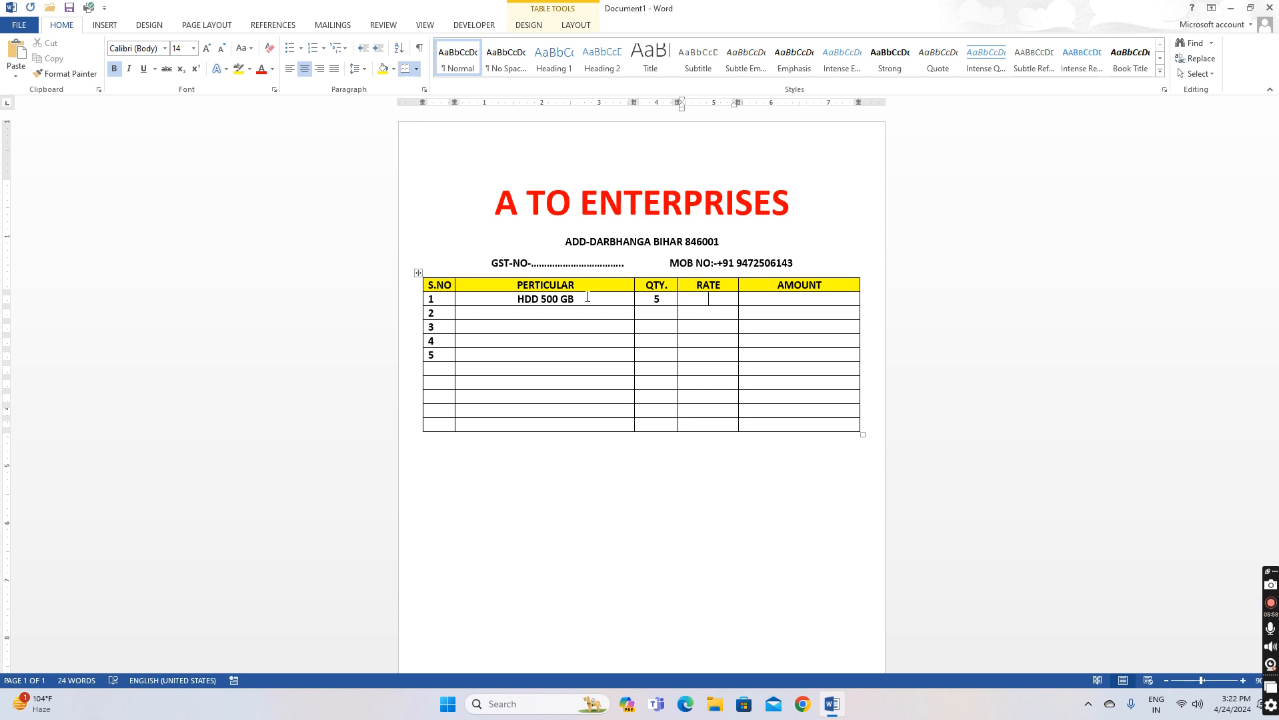
{"action": "type", "text": "1500"}
{"action": "key", "text": "Tab"}
{"action": "type", "text": "7500"}
Fill row 2: RAM 4GB, quantity 10, rate 400, amount 4000
{"action": "key", "text": "Left"}
{"action": "key", "text": "Left"}
{"action": "key", "text": "Left"}
{"action": "type", "text": "RAM "}
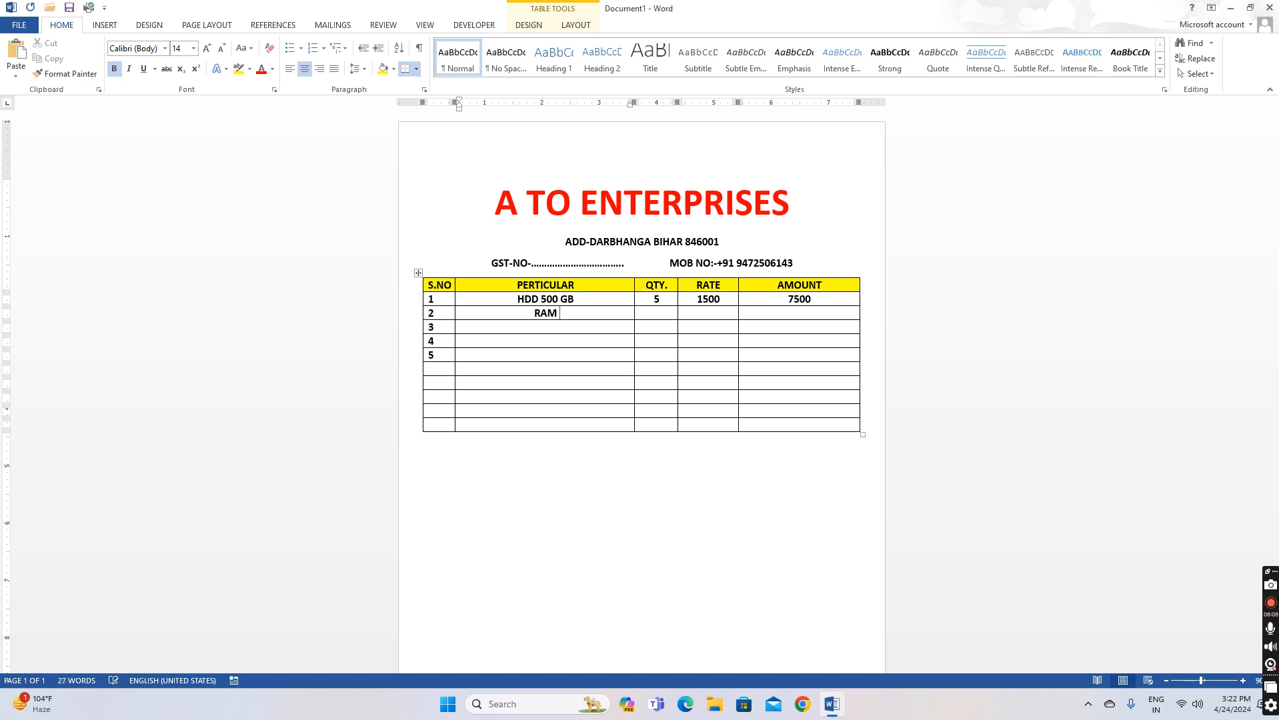
{"action": "type", "text": "4GB"}
{"action": "key", "text": "Tab"}
{"action": "type", "text": "10"}
{"action": "key", "text": "Tab"}
{"action": "type", "text": "400"}
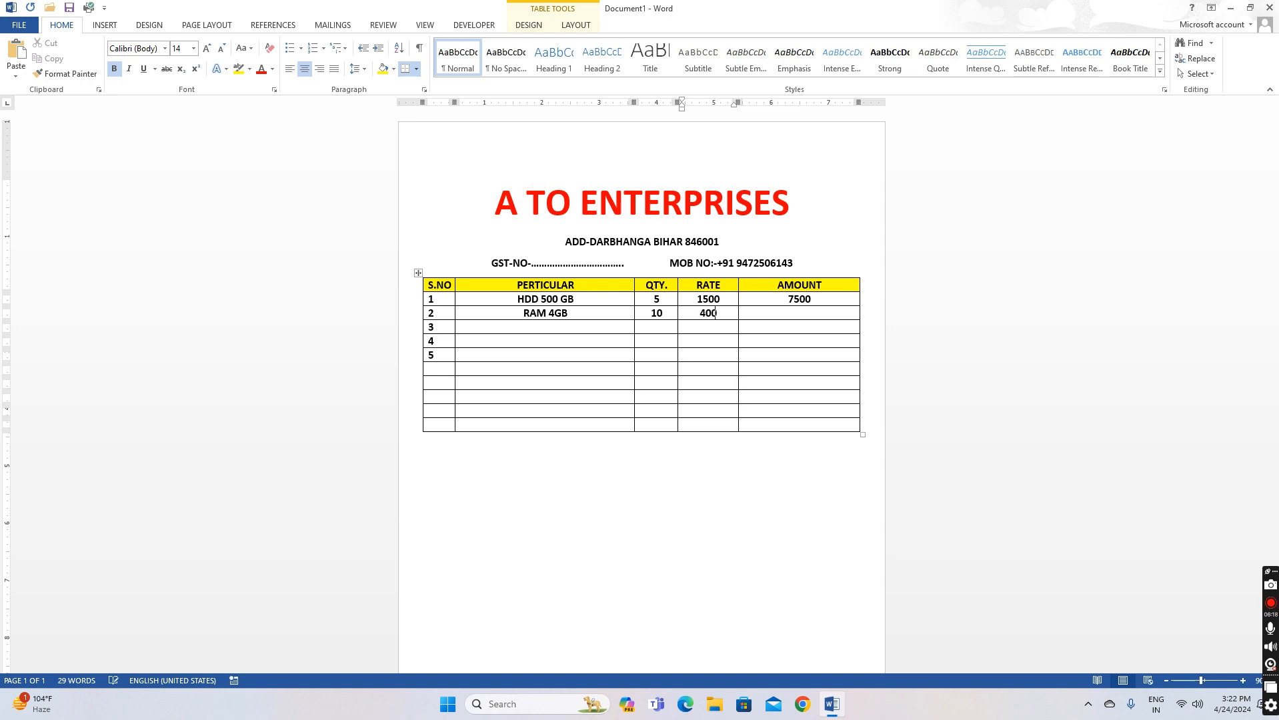
{"action": "key", "text": "Tab"}
{"action": "type", "text": "4000"}
Fill row 3: MONITOR 15", quantity 2, rate 2500, amount 5000
{"action": "key", "text": "Down"}
{"action": "key", "text": "Left"}
{"action": "key", "text": "Left"}
{"action": "key", "text": "Left"}
{"action": "type", "text": "MONITOR"}
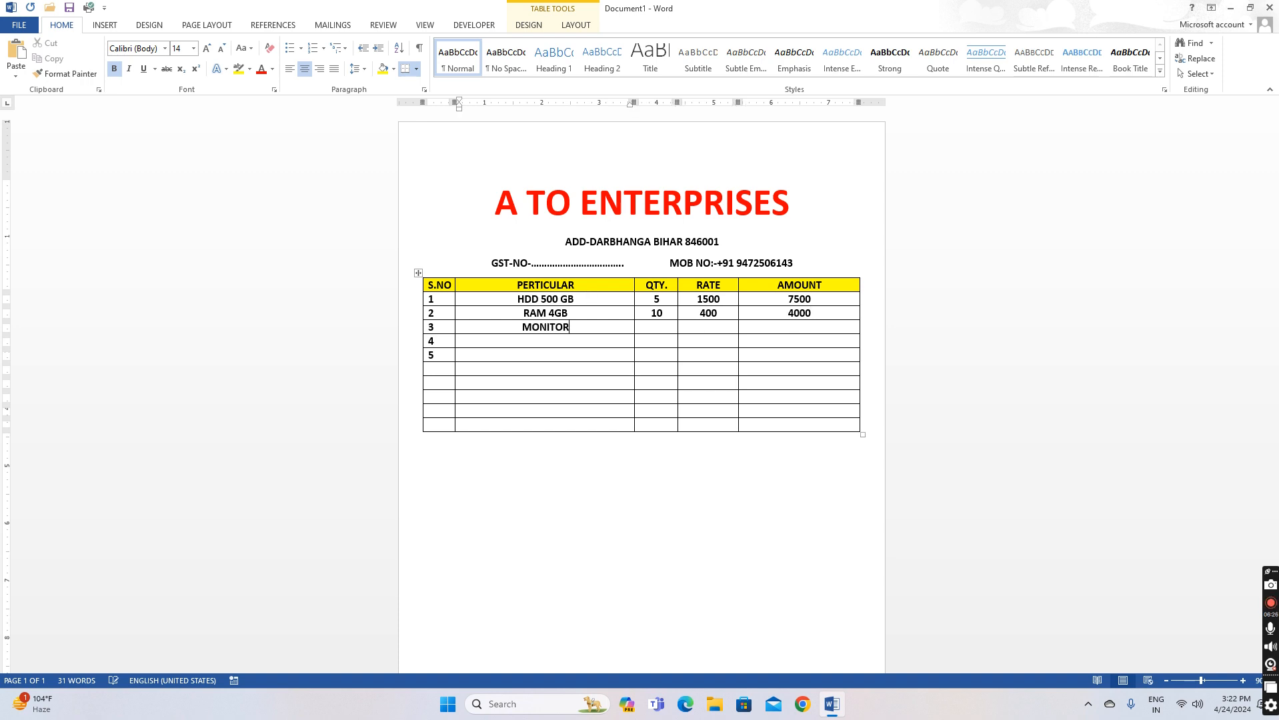
{"action": "type", "text": " 15\""}
{"action": "key", "text": "Right"}
{"action": "type", "text": "2"}
{"action": "key", "text": "Right"}
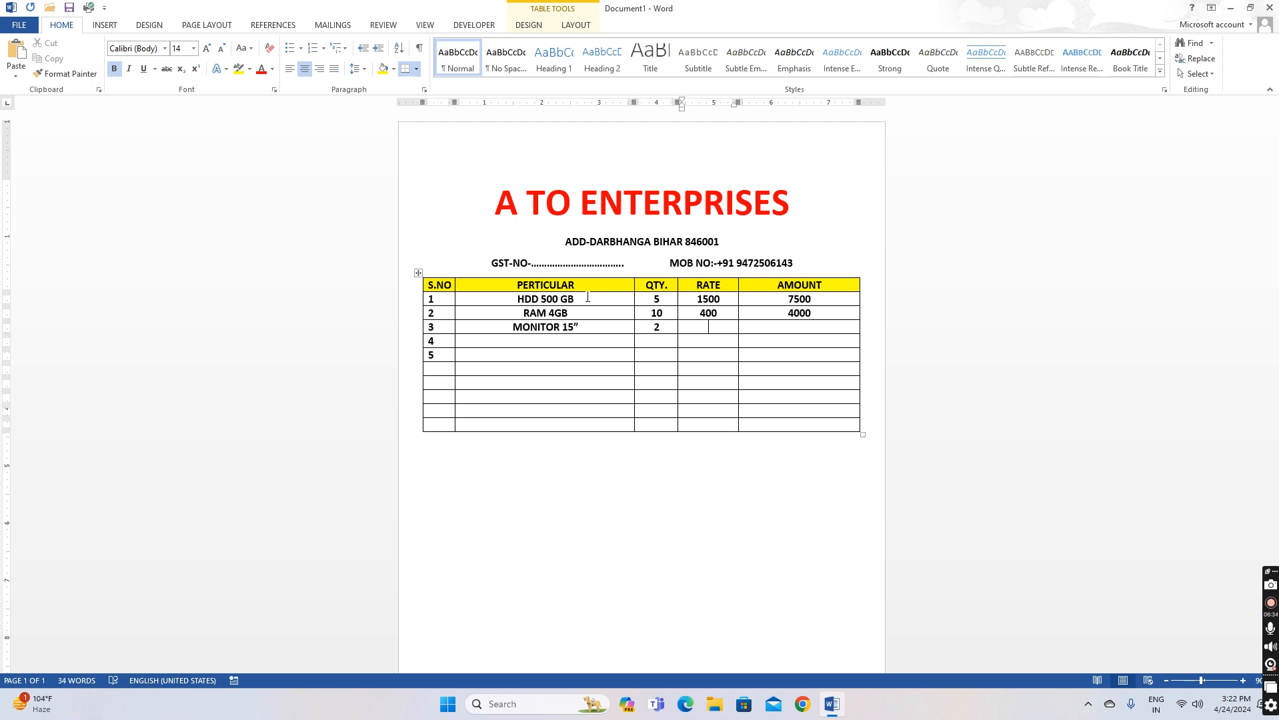
{"action": "type", "text": "2500"}
{"action": "key", "text": "Right"}
{"action": "type", "text": "5000"}
Fill row 4: KEYBOARD, quantity 1, rate 500, amount 500
{"action": "key", "text": "Right"}
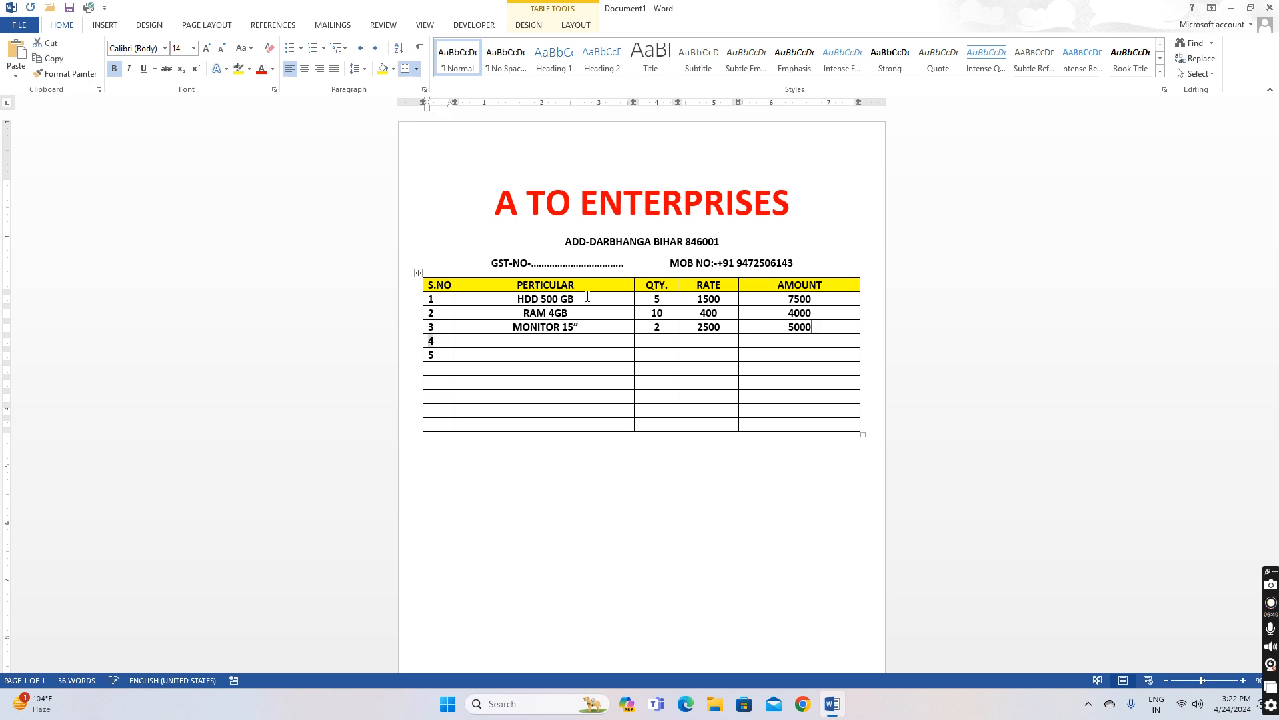
{"action": "key", "text": "Right"}
{"action": "key", "text": "Right"}
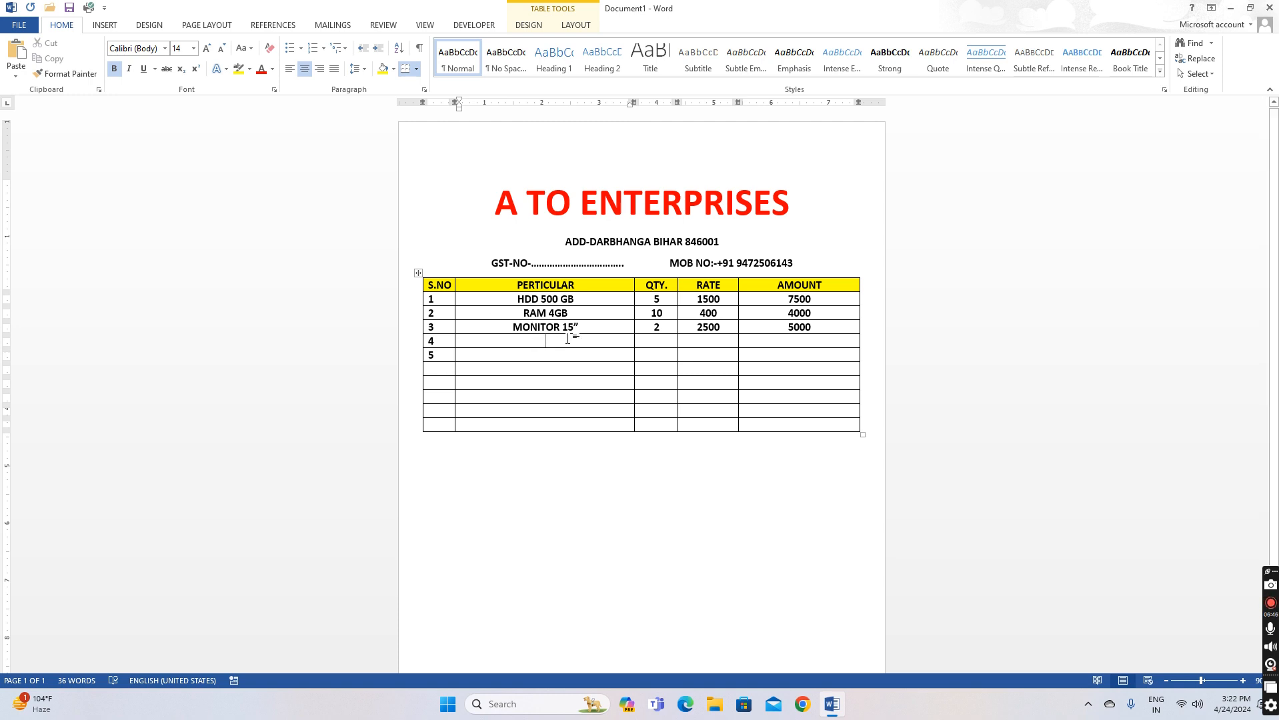
{"action": "type", "text": "EYBOARD"}
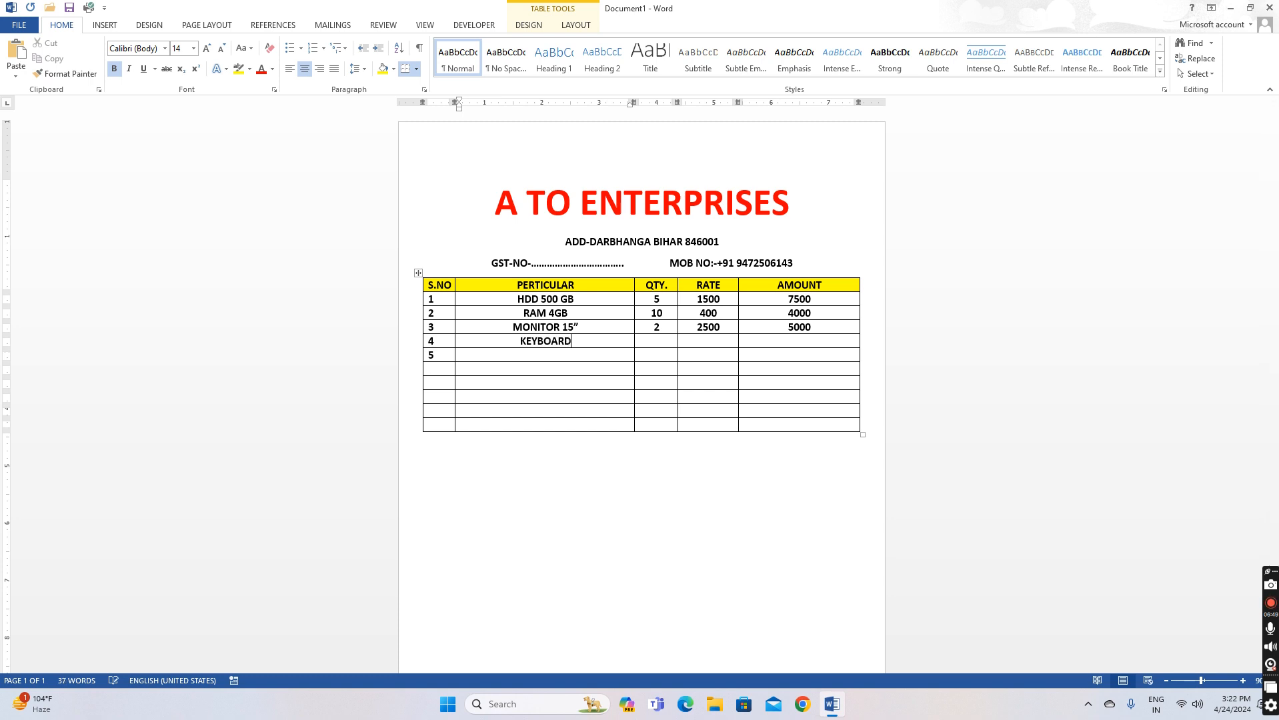
{"action": "key", "text": "Tab"}
{"action": "type", "text": "1"}
{"action": "key", "text": "Tab"}
{"action": "type", "text": "500"}
{"action": "key", "text": "Tab"}
{"action": "type", "text": "500"}
Fill row 5: MOUSE, quantity 2, rate 250, amount 500
{"action": "key", "text": "Tab"}
{"action": "key", "text": "Tab"}
{"action": "type", "text": "MOUSE"}
{"action": "key", "text": "Tab"}
{"action": "type", "text": "2"}
{"action": "key", "text": "Tab"}
{"action": "type", "text": "250"}
{"action": "key", "text": "Tab"}
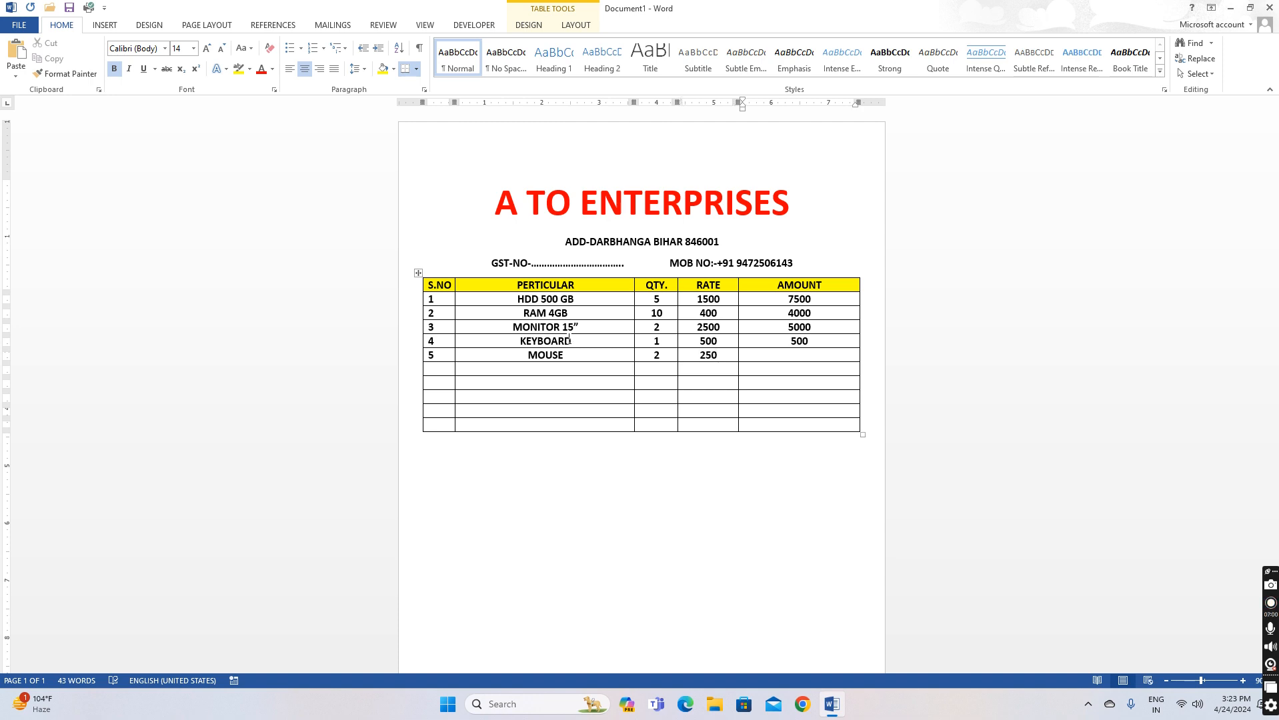
{"action": "type", "text": "500"}
{"action": "key", "text": "Tab"}
{"action": "key", "text": "Tab"}
Merge the bottom row's S.NO through RATE cells and type TOTAL in the merged cell
{"action": "left_click", "coordinate": [444, 373]}
{"action": "left_click", "coordinate": [573, 382]}
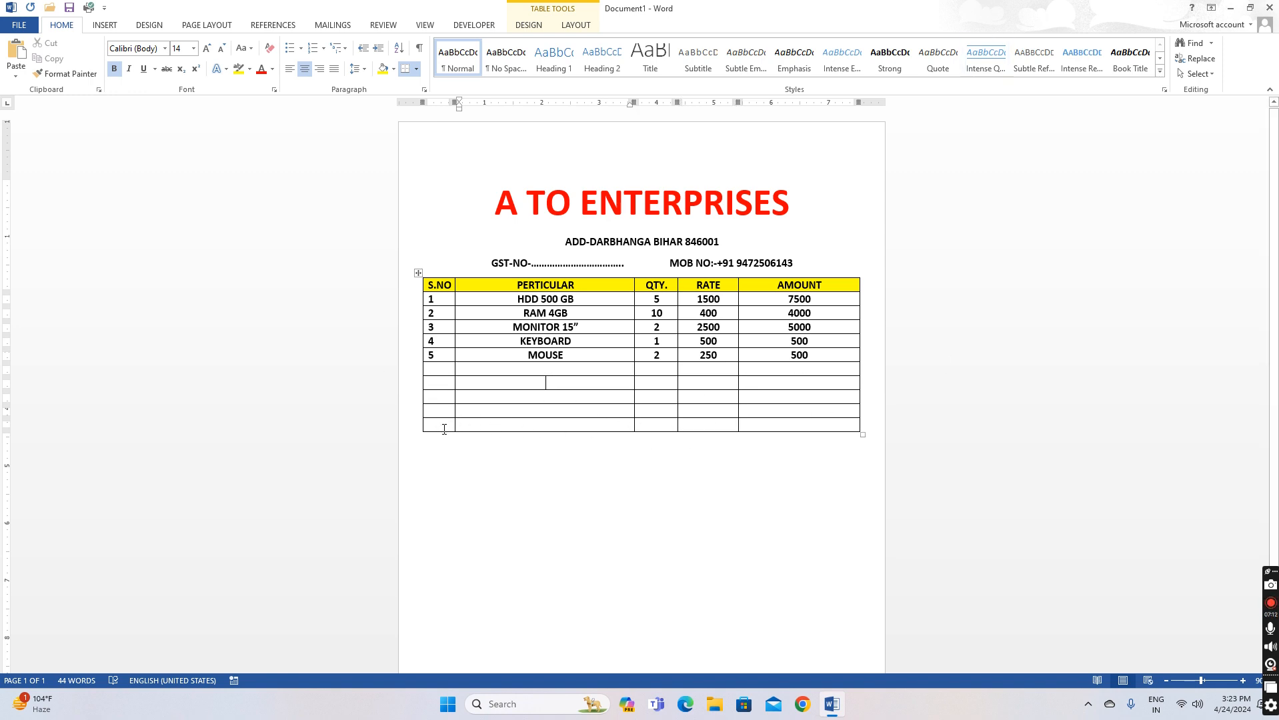
{"action": "left_click_drag", "start_coordinate": [445, 425], "coordinate": [700, 426]}
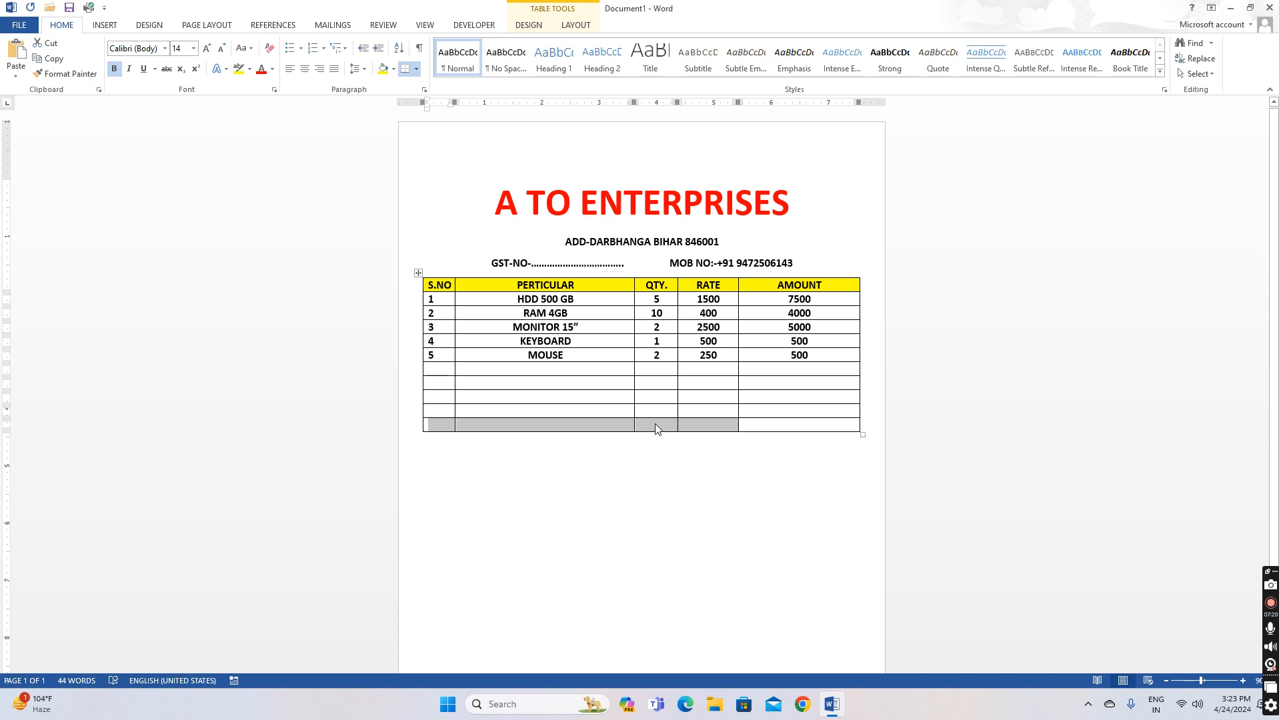
{"action": "right_click", "coordinate": [619, 425]}
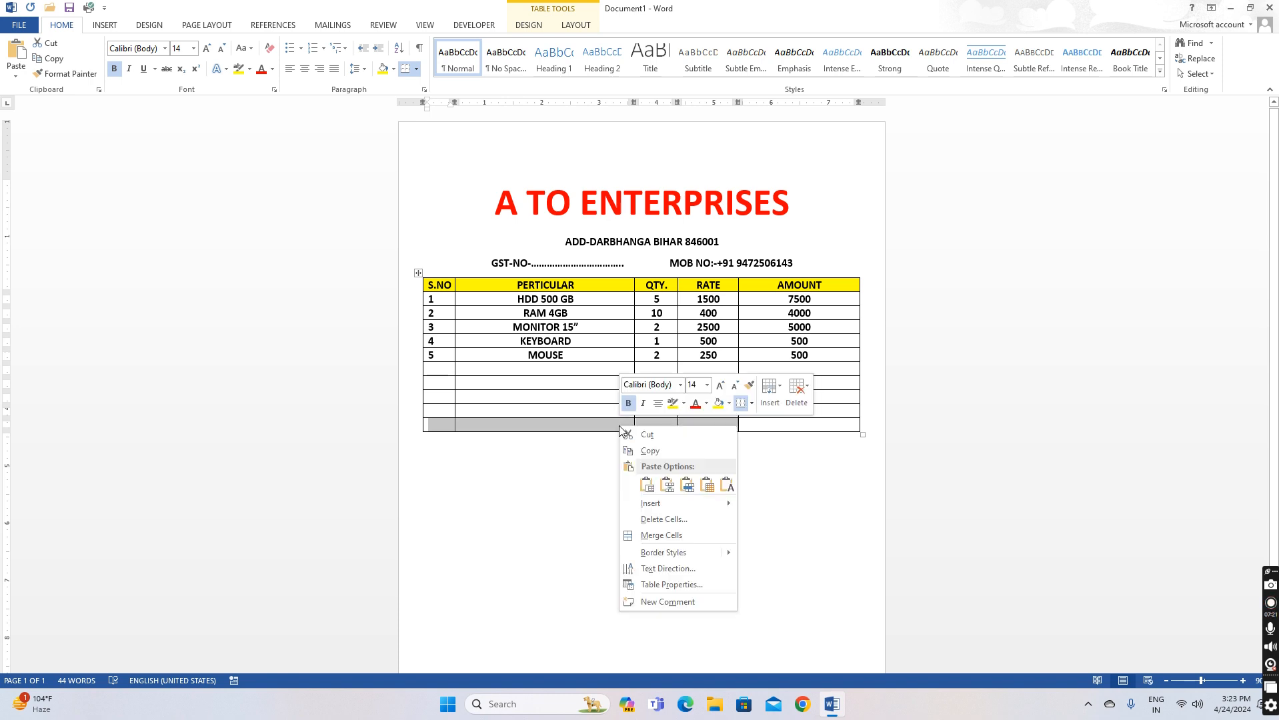
{"action": "left_click", "coordinate": [663, 536]}
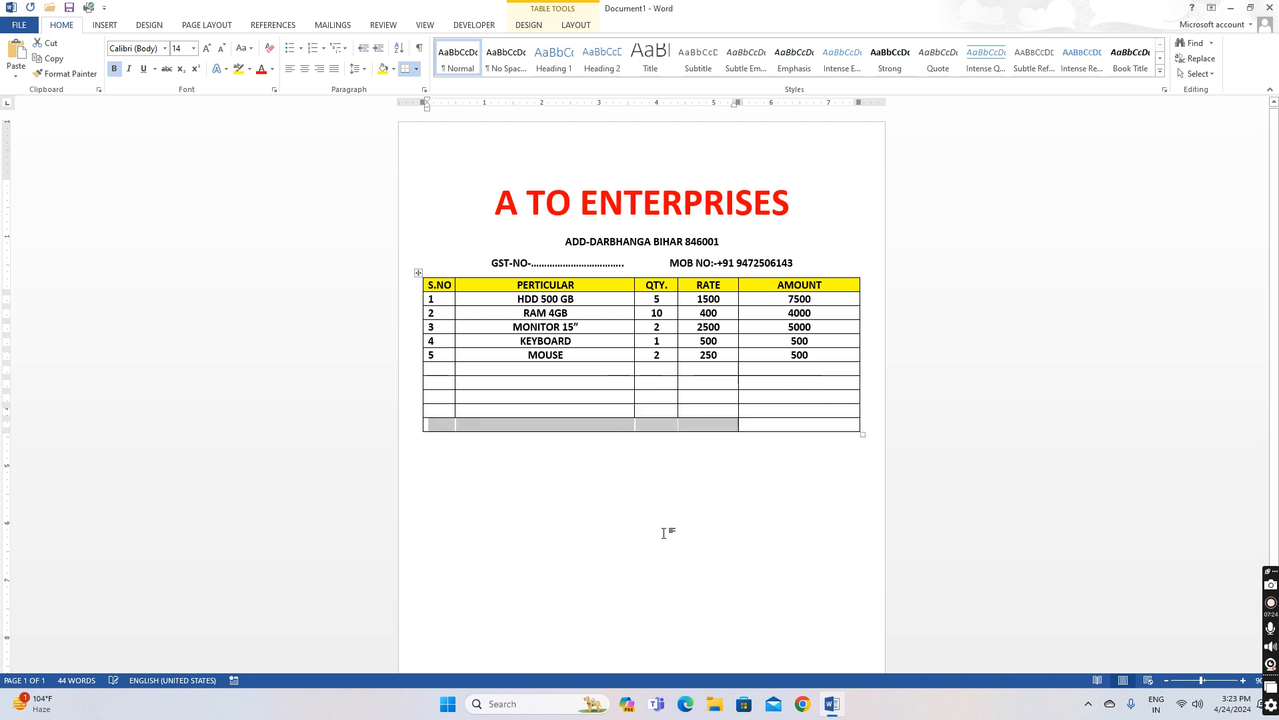
{"action": "left_click", "coordinate": [639, 423]}
{"action": "type", "text": "TOTAL"}
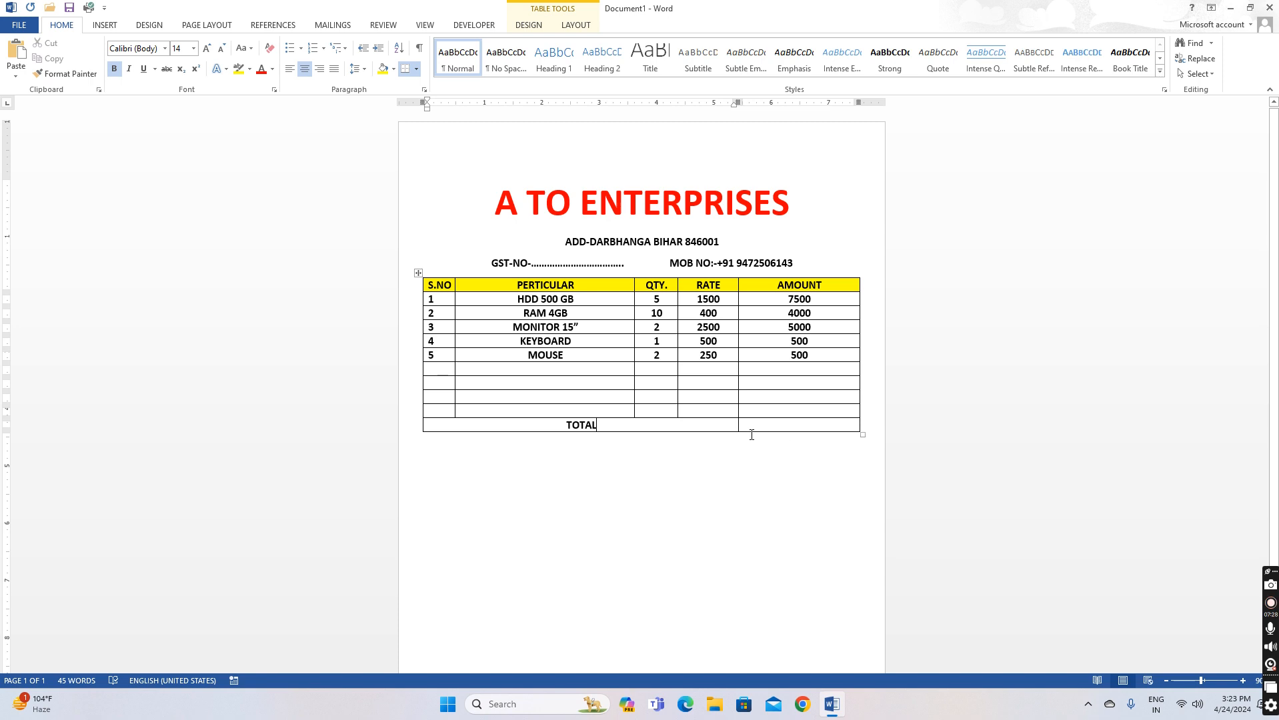
{"action": "left_click", "coordinate": [801, 422]}
Browse the Insert ribbon's built-in equations, then switch to the Page Layout and Design ribbons
{"action": "left_click", "coordinate": [107, 27]}
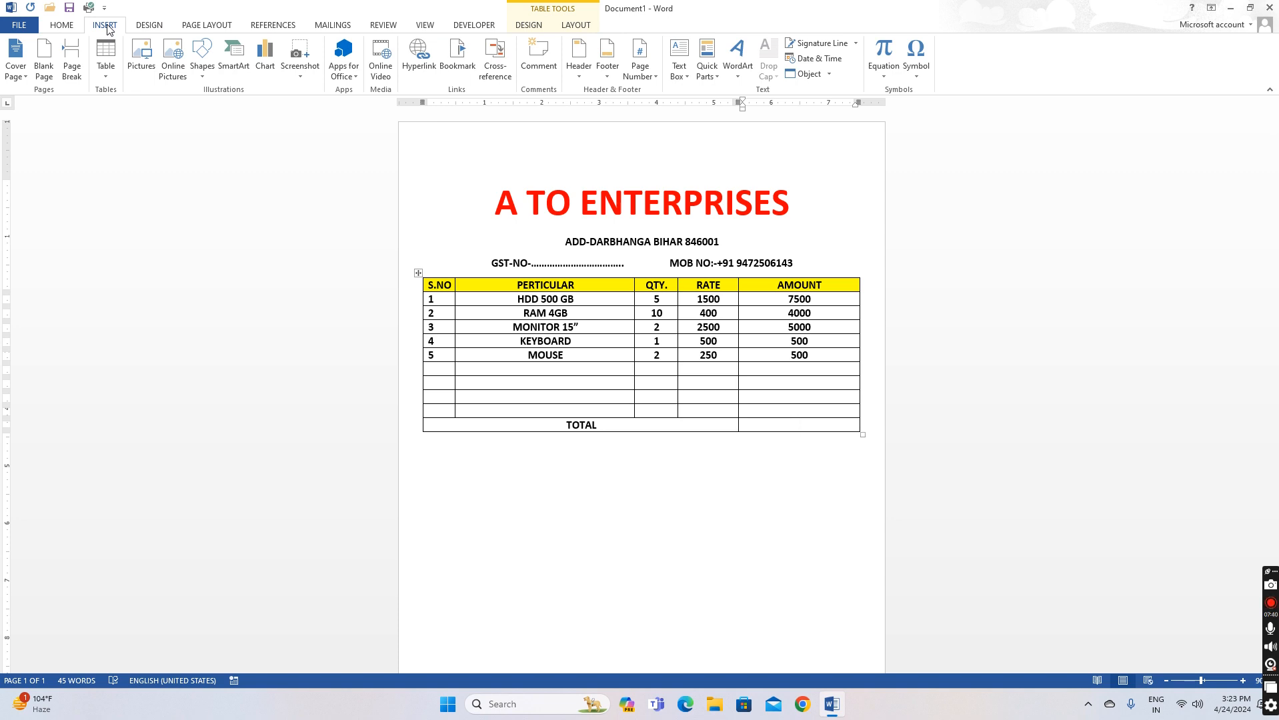
{"action": "left_click", "coordinate": [884, 77]}
{"action": "left_click", "coordinate": [884, 78]}
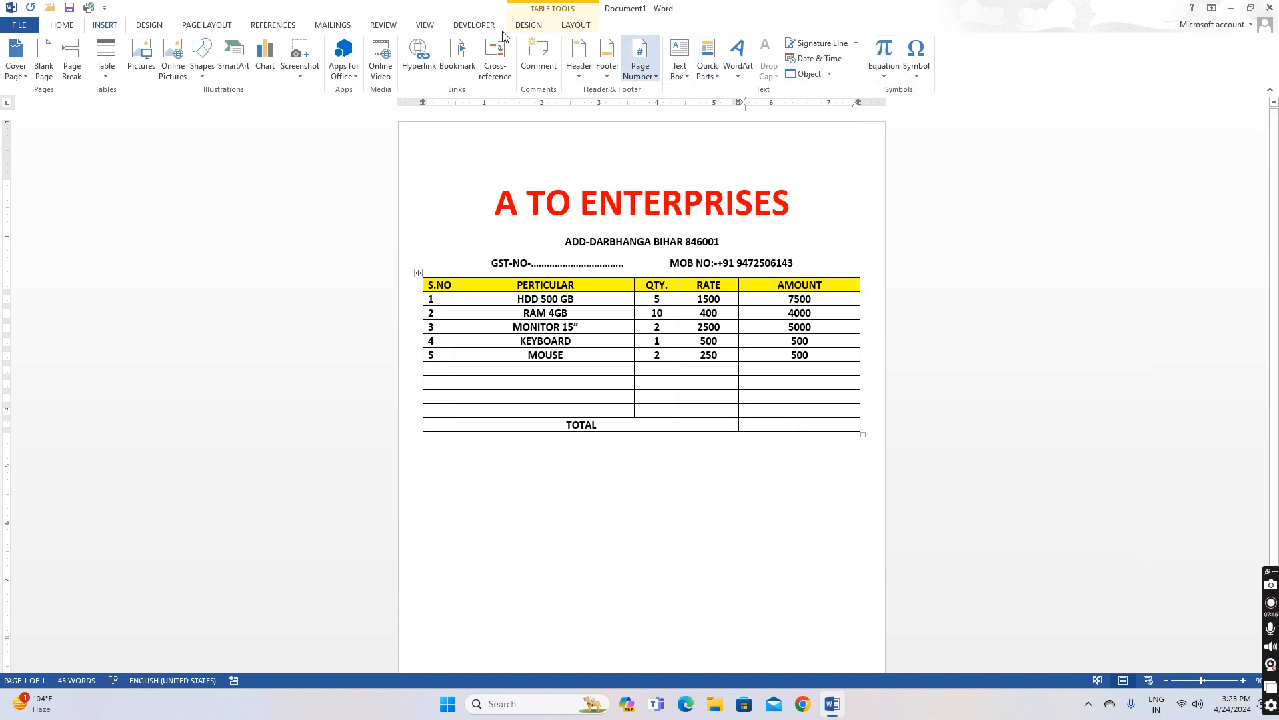
{"action": "left_click", "coordinate": [210, 26]}
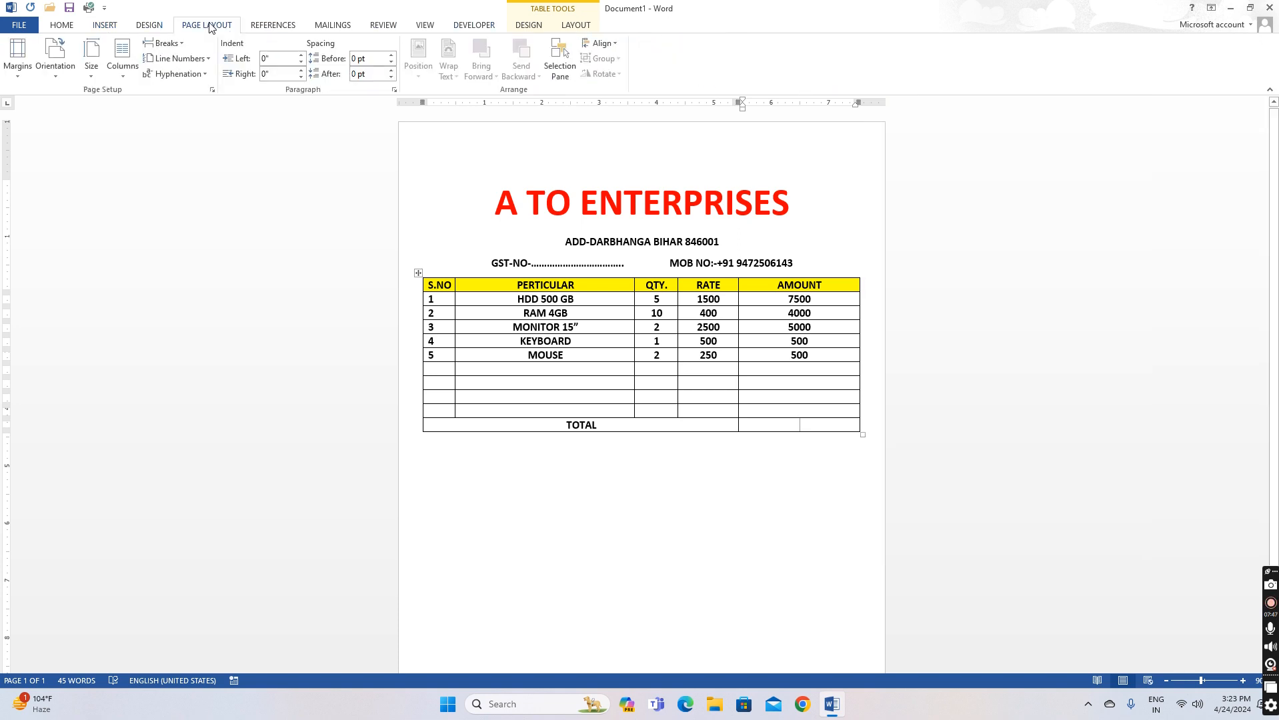
{"action": "left_click", "coordinate": [150, 26]}
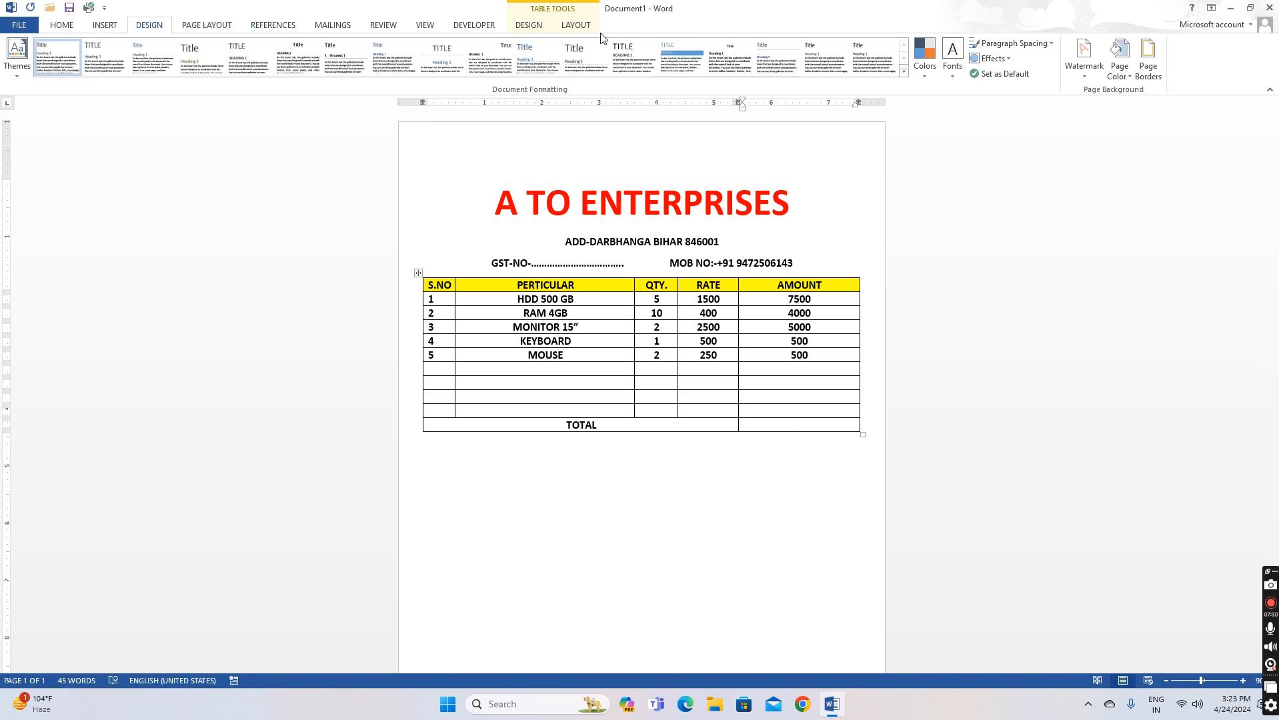
Insert a =SUM(ABOVE) formula in the TOTAL amount cell, giving 17500
{"action": "left_click", "coordinate": [574, 26]}
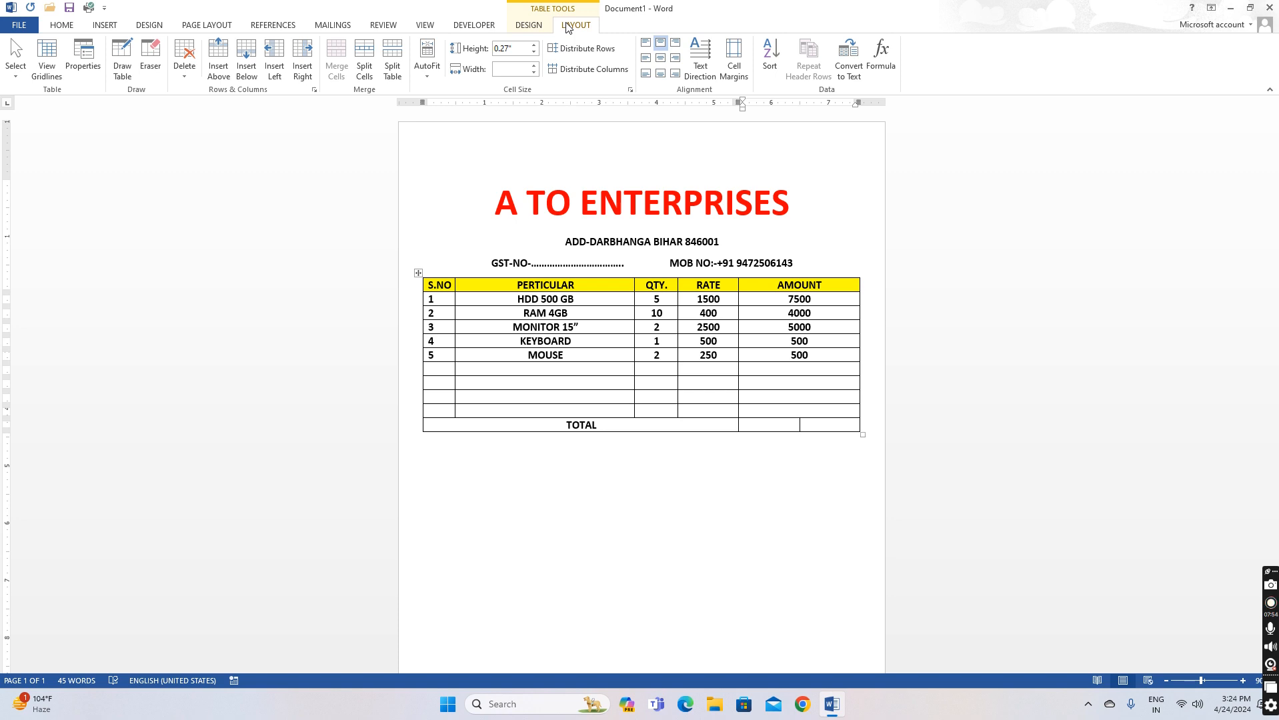
{"action": "left_click", "coordinate": [881, 57]}
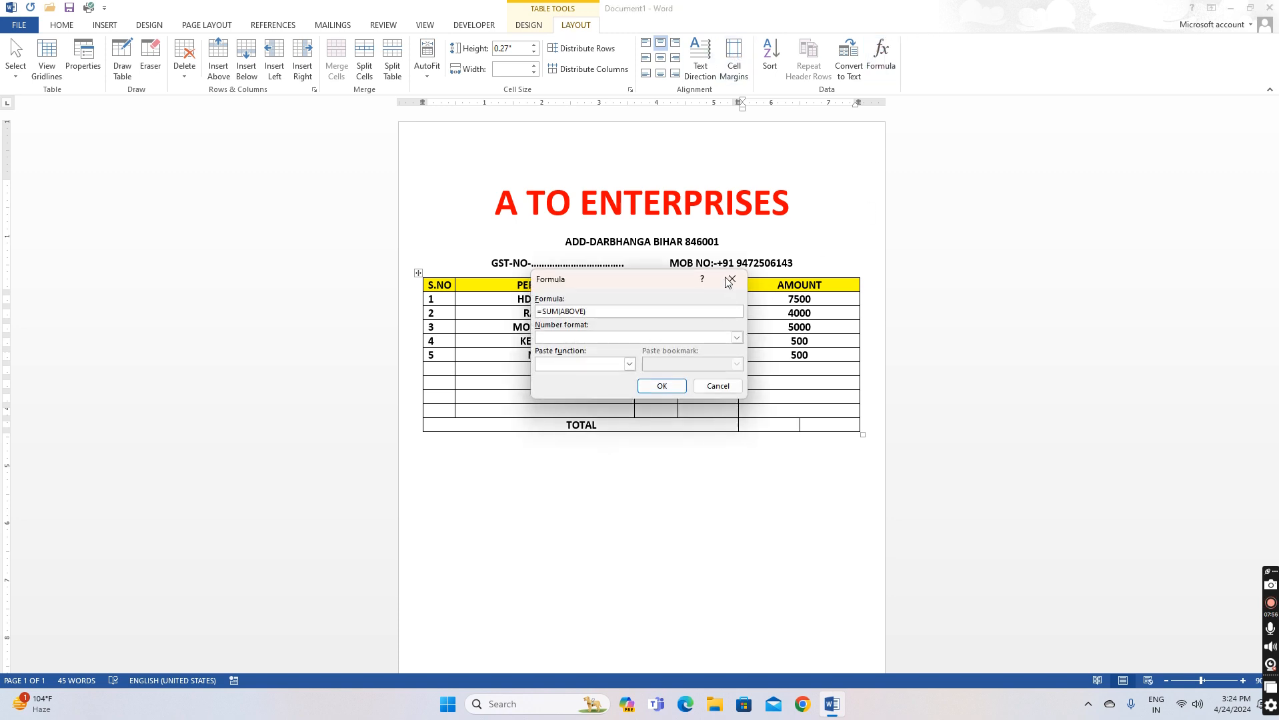
{"action": "left_click", "coordinate": [730, 280]}
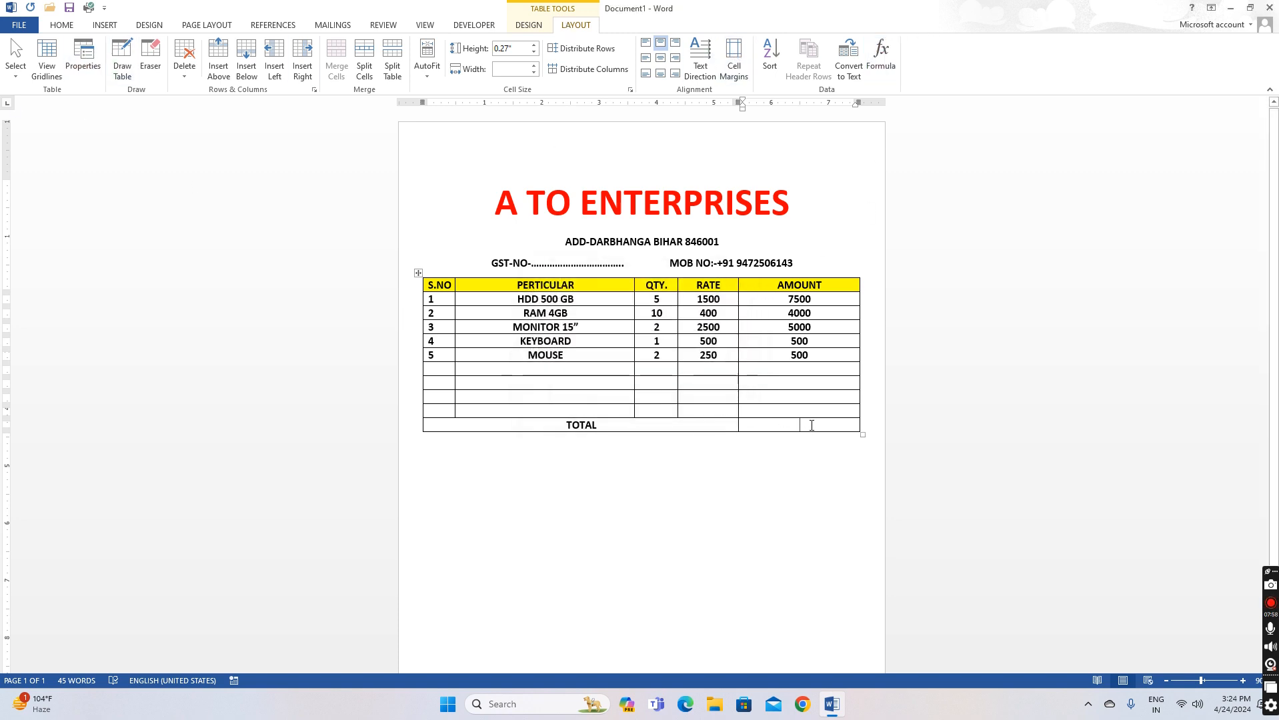
{"action": "left_click", "coordinate": [70, 27]}
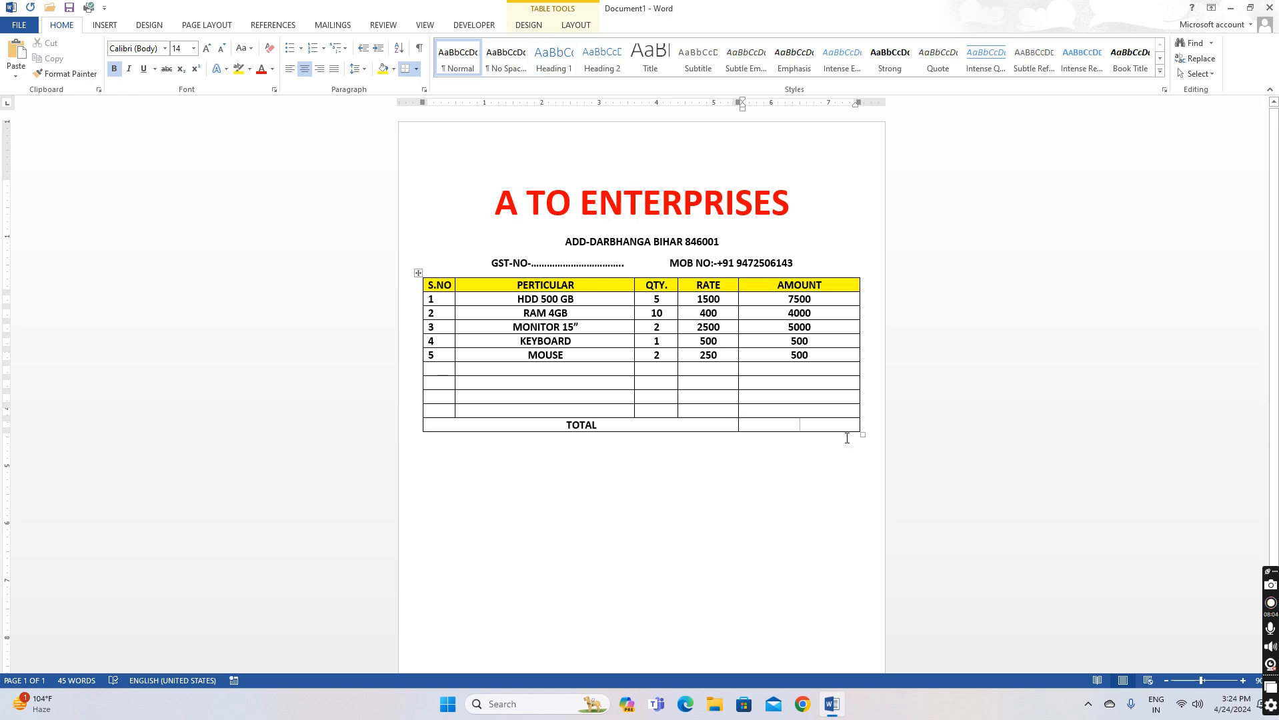
{"action": "left_click", "coordinate": [578, 25]}
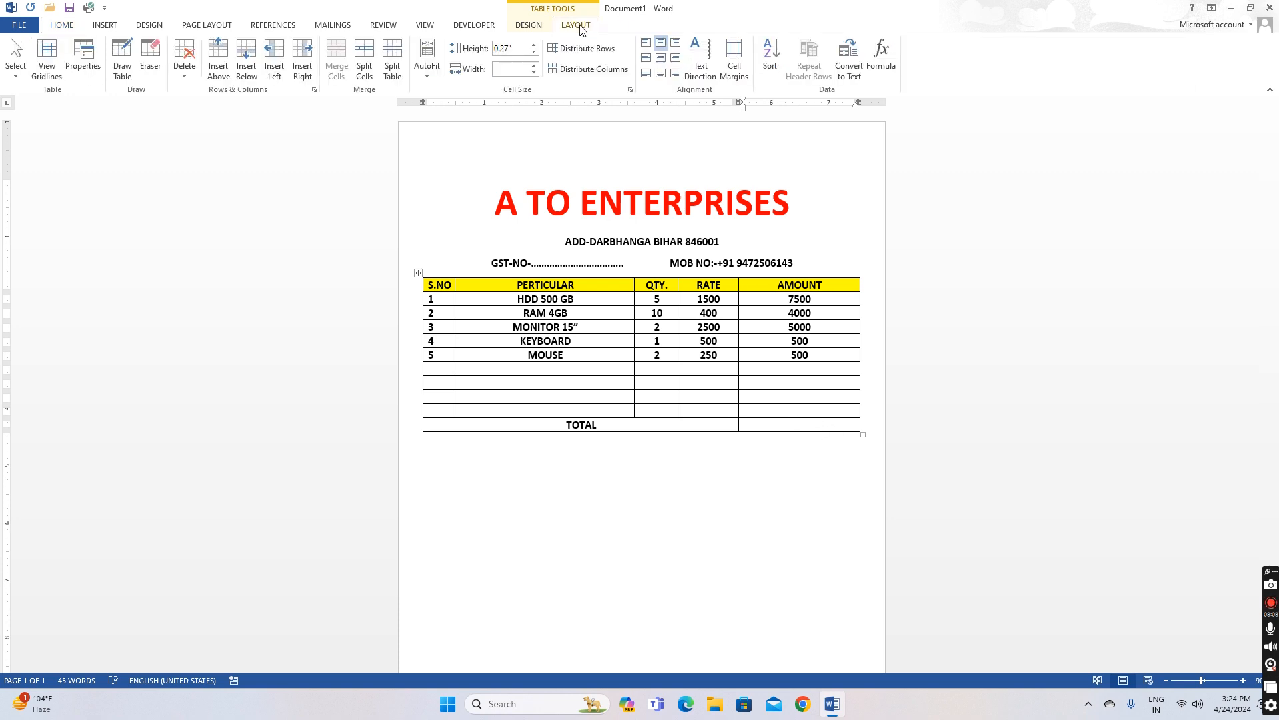
{"action": "left_click", "coordinate": [879, 70]}
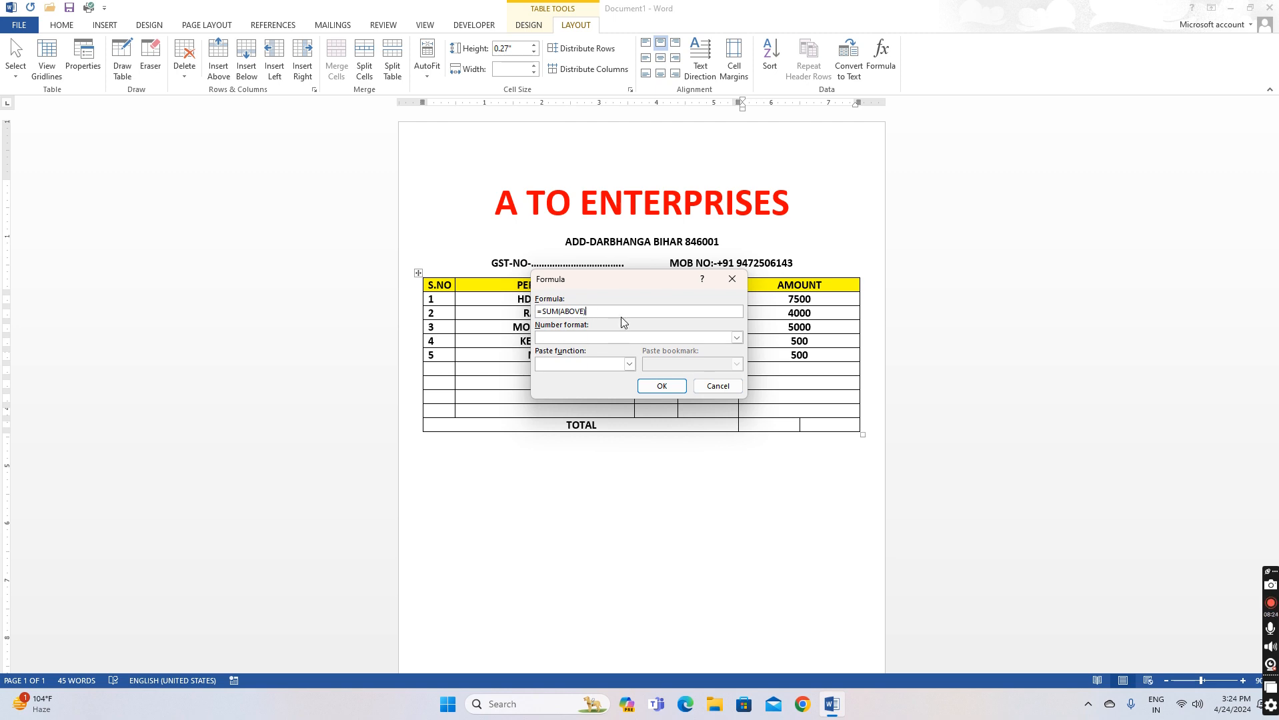
{"action": "left_click", "coordinate": [663, 386]}
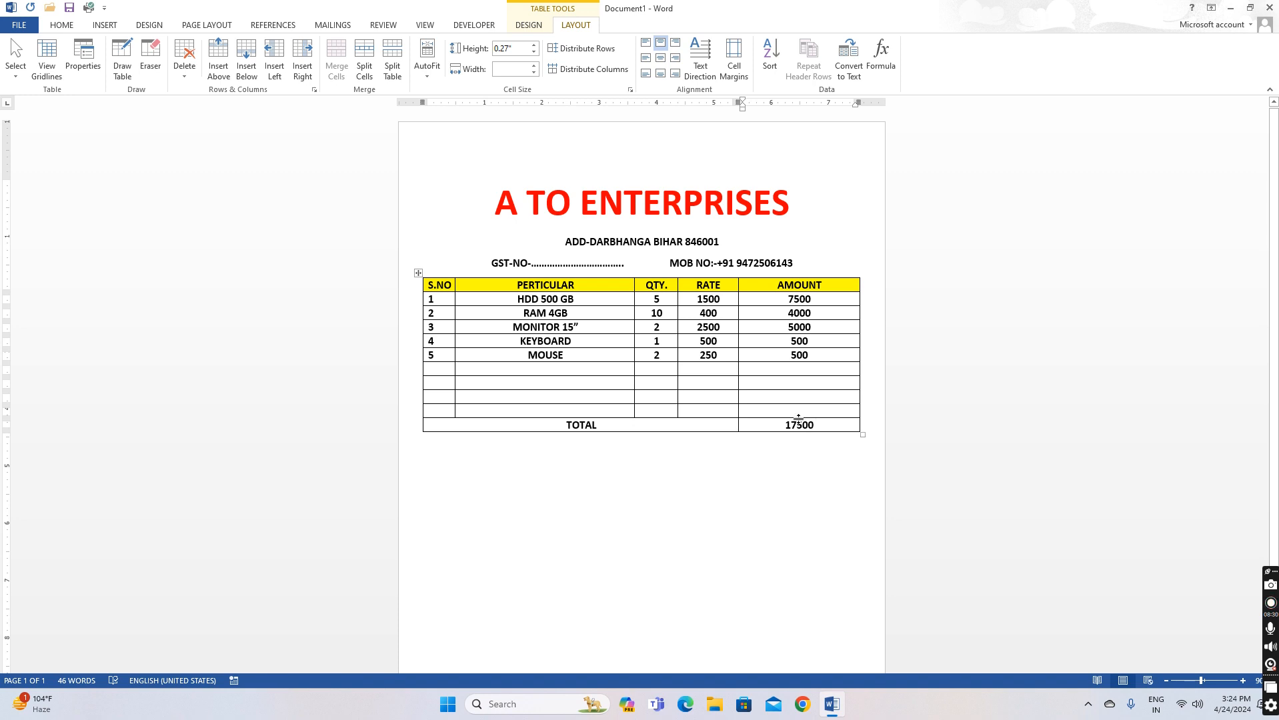
{"action": "left_click", "coordinate": [676, 460]}
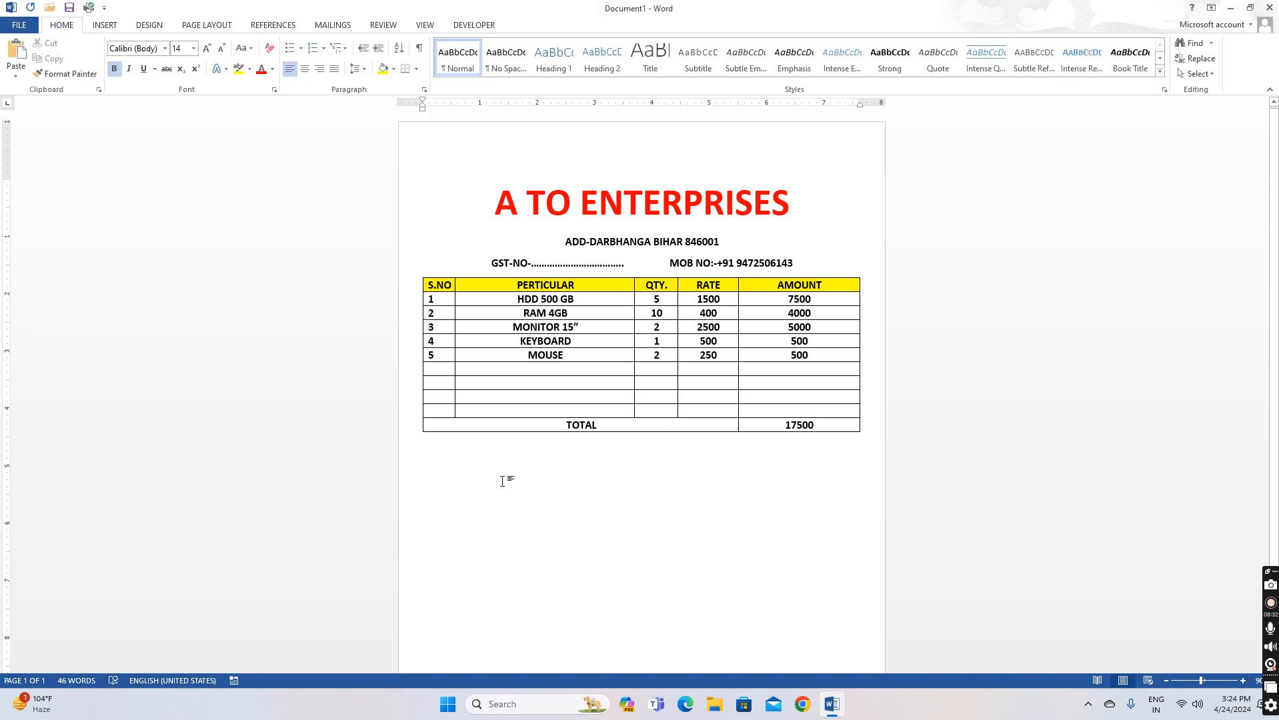
Add a 'NOTE-' line with placeholder text below the table
{"action": "key", "text": "Return"}
{"action": "type", "text": "N"}
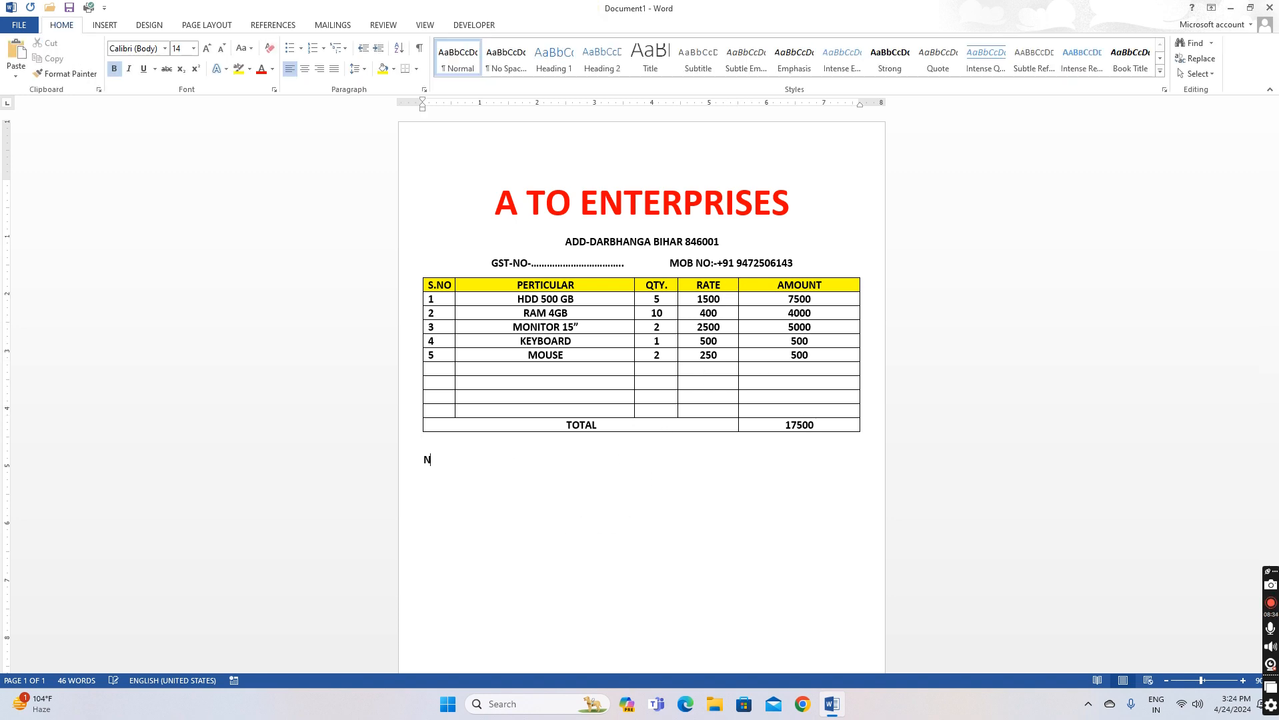
{"action": "type", "text": "OTE-kjhajskdasdj jsdasd"}
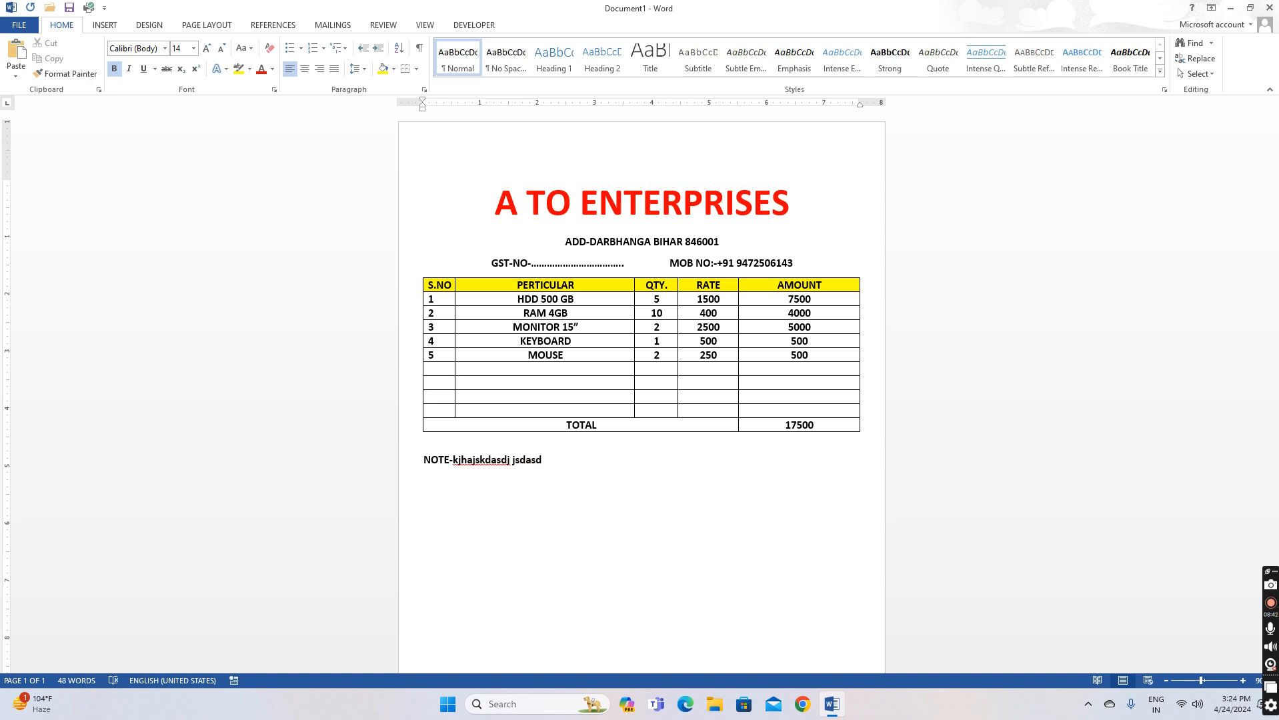
Add a bold Signature label tabbed toward the right on the next line
{"action": "key", "text": "Return"}
{"action": "key", "text": "Tab"}
{"action": "key", "text": "Tab"}
{"action": "key", "text": "Tab"}
{"action": "key", "text": "Tab"}
{"action": "type", "text": "Signature"}
{"action": "left_click", "coordinate": [746, 479]}
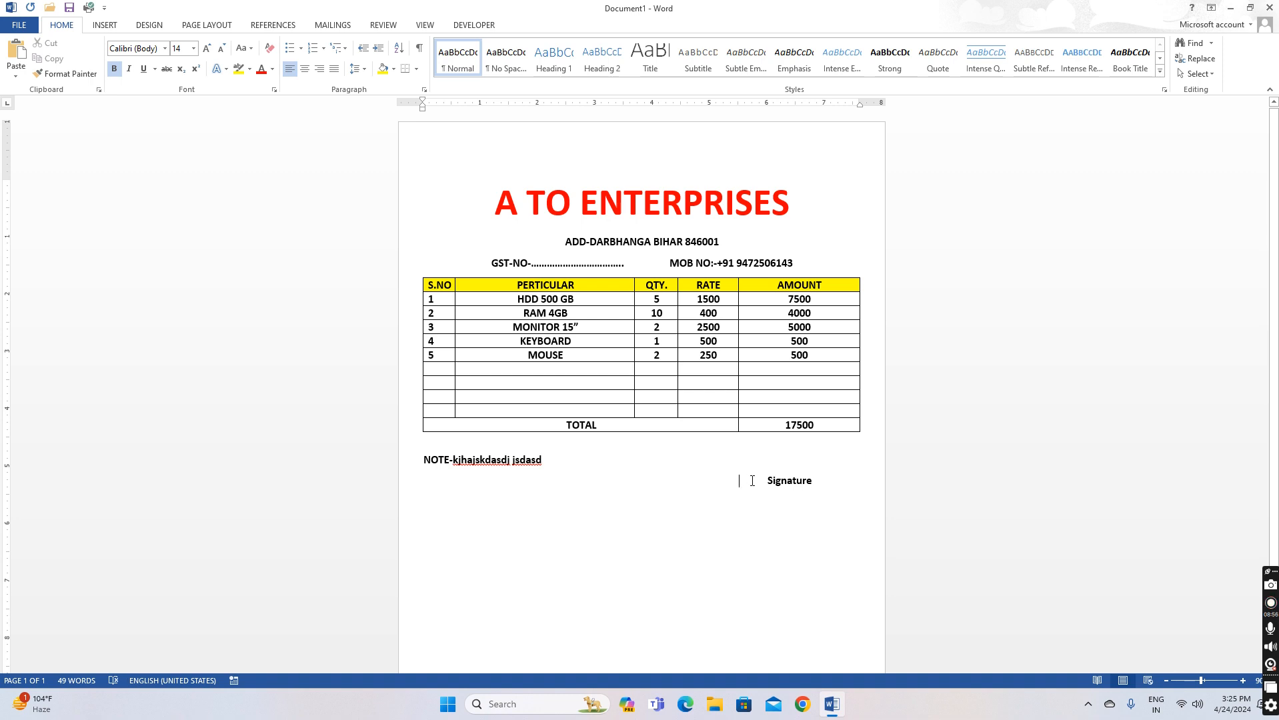
{"action": "key", "text": "Return"}
{"action": "key", "text": "BackSpace"}
{"action": "left_click", "coordinate": [798, 461]}
Insert one blank row below an empty item row, undoing a stray row added under TOTAL
{"action": "left_click", "coordinate": [687, 409]}
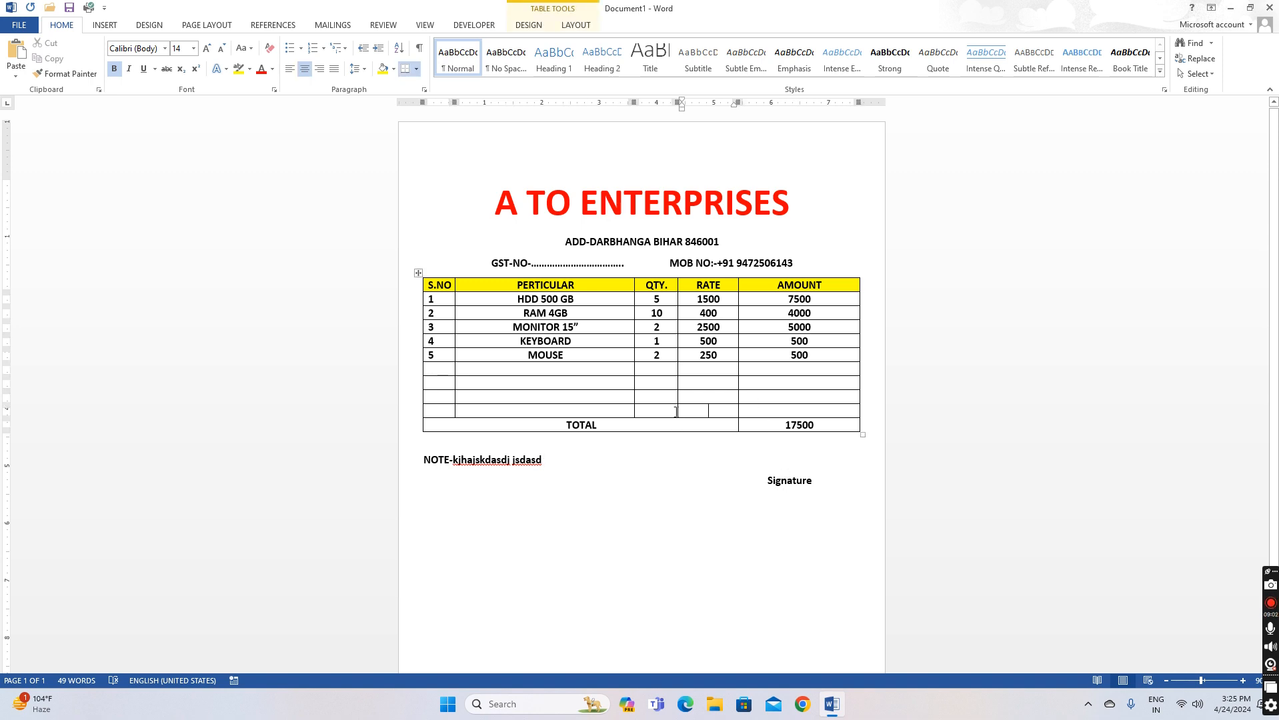
{"action": "left_click", "coordinate": [678, 413]}
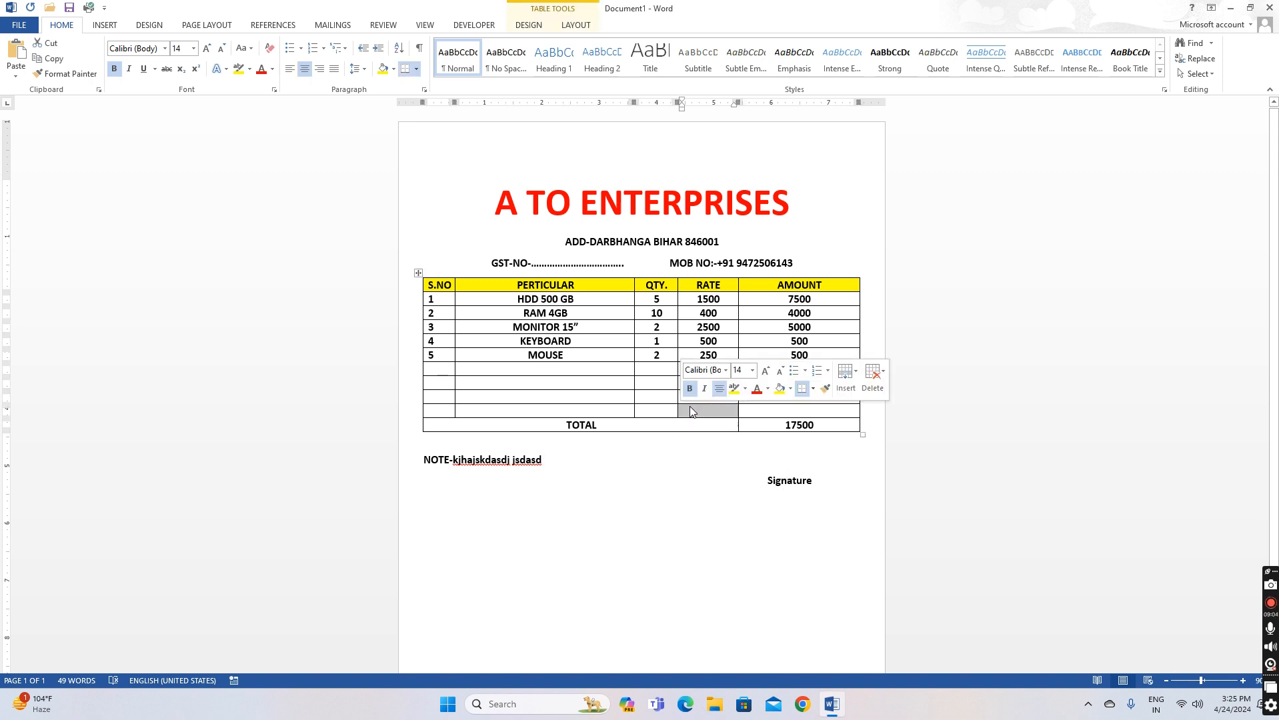
{"action": "left_click", "coordinate": [750, 408]}
{"action": "key", "text": "Tab"}
{"action": "key", "text": "Tab"}
{"action": "key", "text": "Tab"}
{"action": "key", "text": "Tab"}
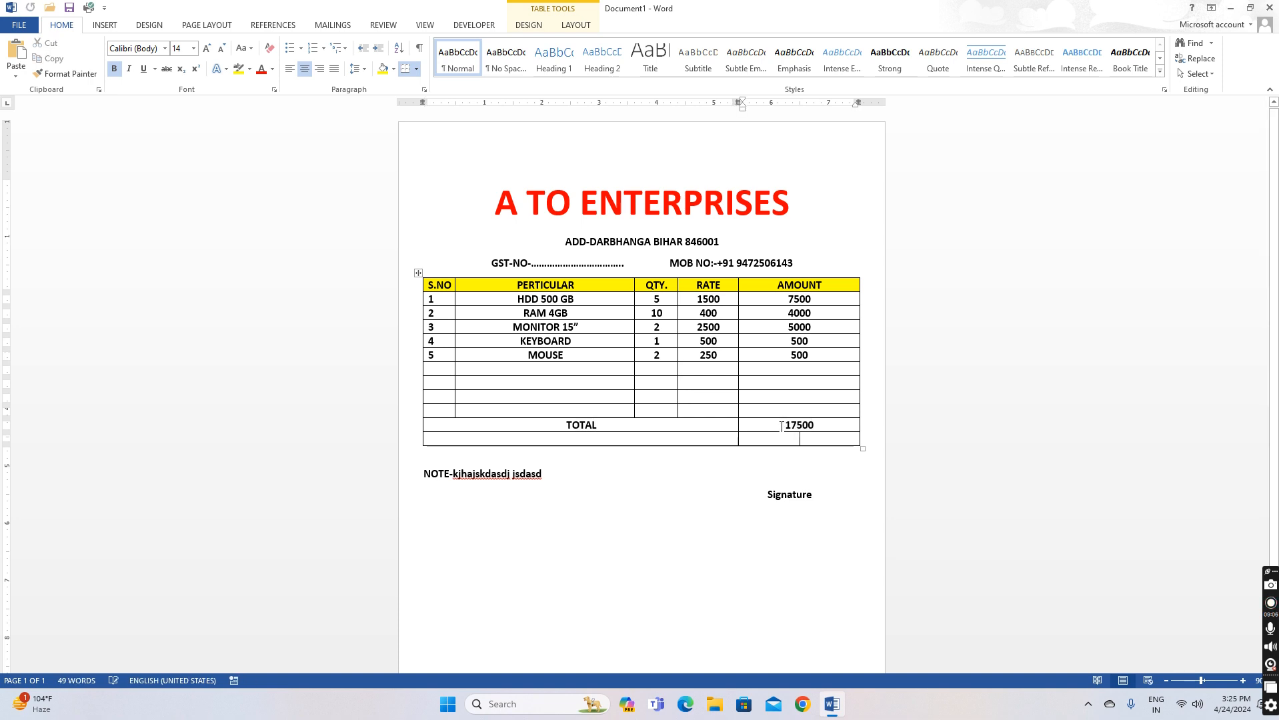
{"action": "key", "text": "ctrl+z"}
{"action": "left_click", "coordinate": [666, 402]}
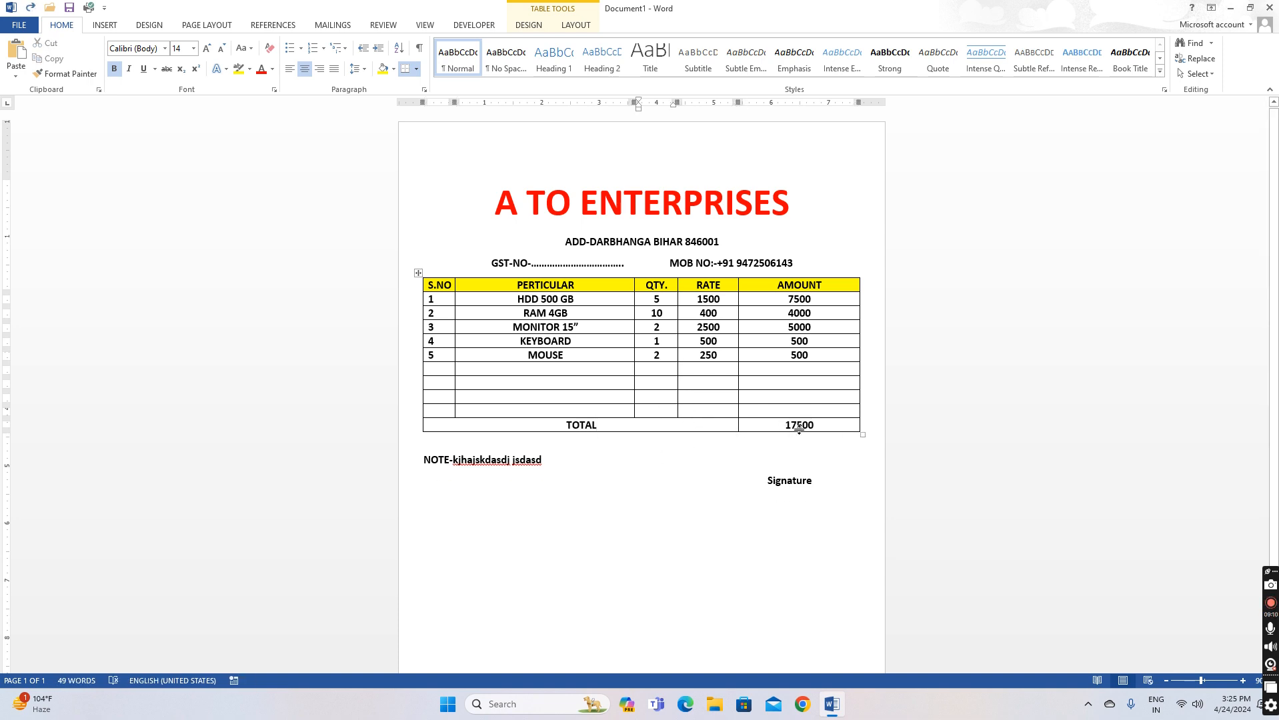
{"action": "right_click", "coordinate": [576, 399]}
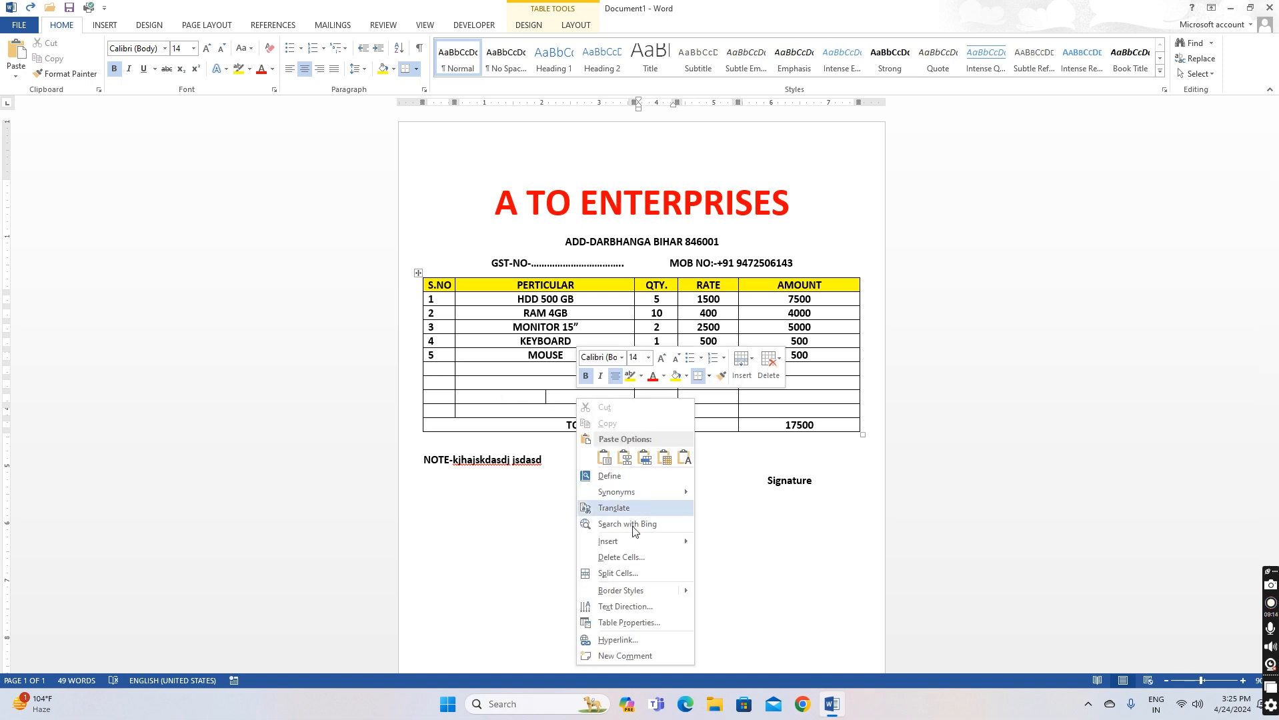
{"action": "mouse_move", "coordinate": [626, 541]}
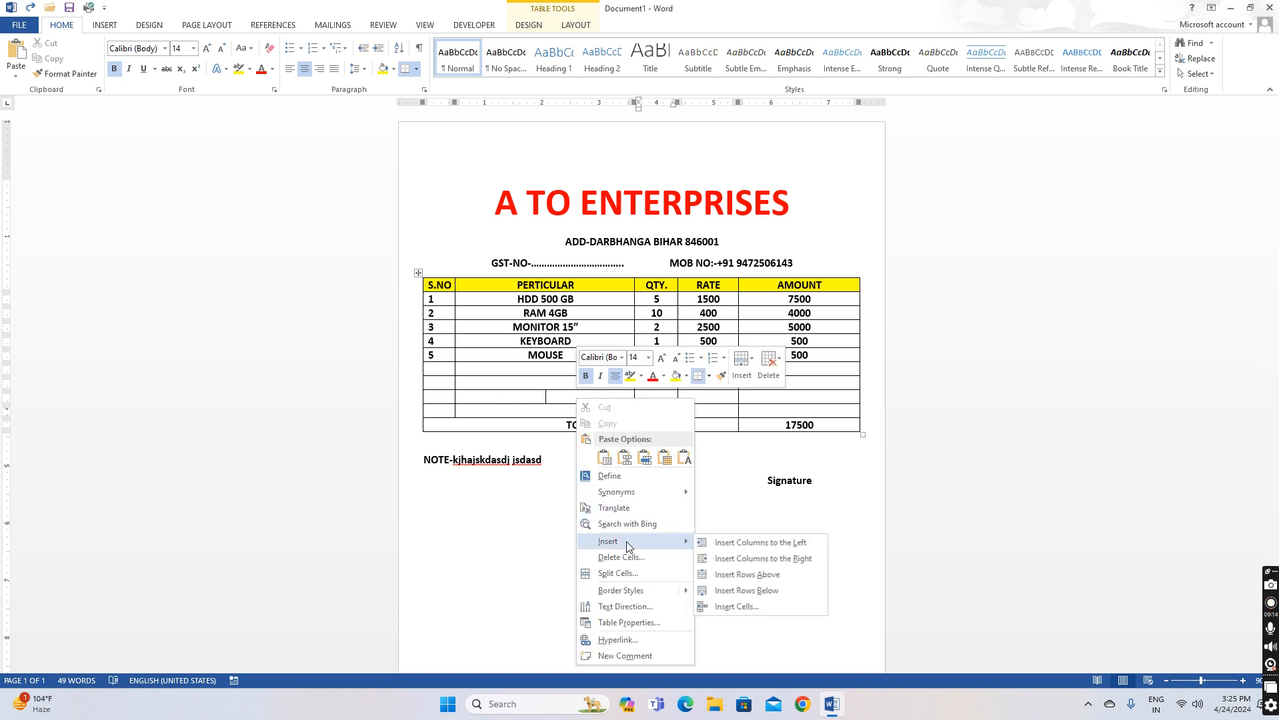
{"action": "left_click", "coordinate": [747, 590]}
{"action": "left_click", "coordinate": [596, 418]}
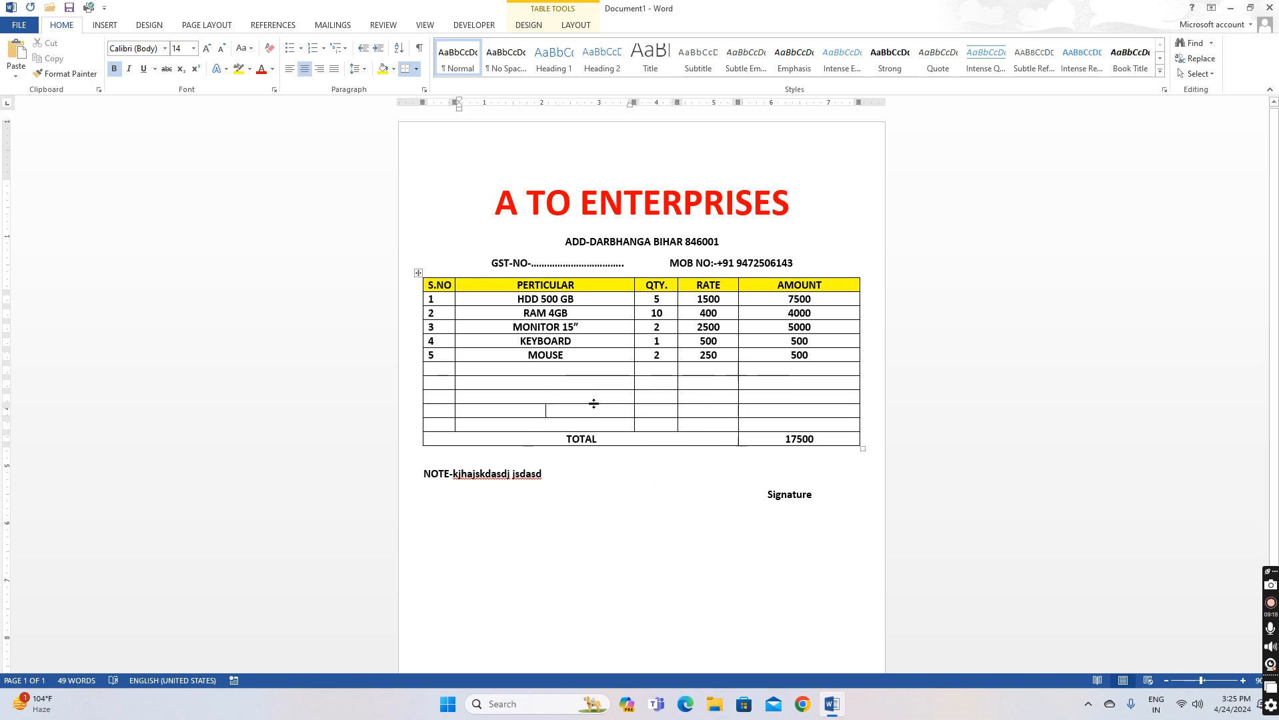
{"action": "right_click", "coordinate": [591, 398]}
{"action": "left_click", "coordinate": [575, 307]}
Insert a row above the column headings, merge it into one cell, and type INVOICE
{"action": "right_click", "coordinate": [589, 285]}
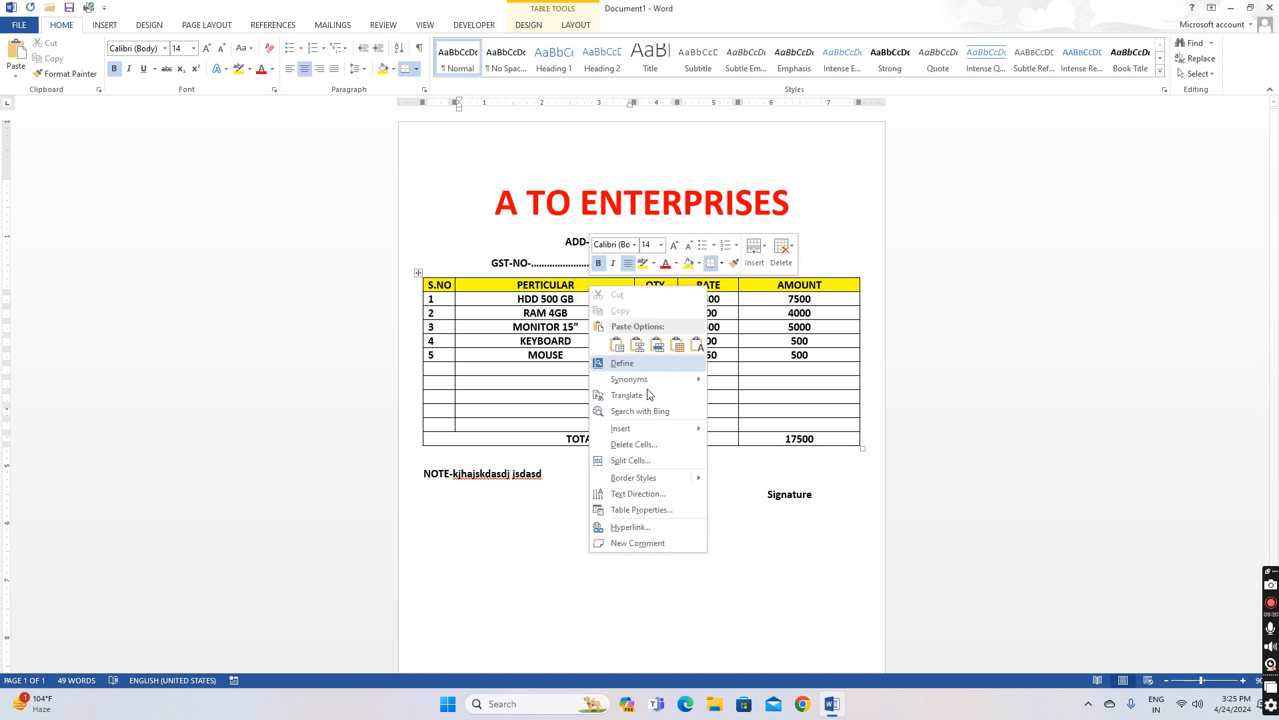
{"action": "mouse_move", "coordinate": [640, 428]}
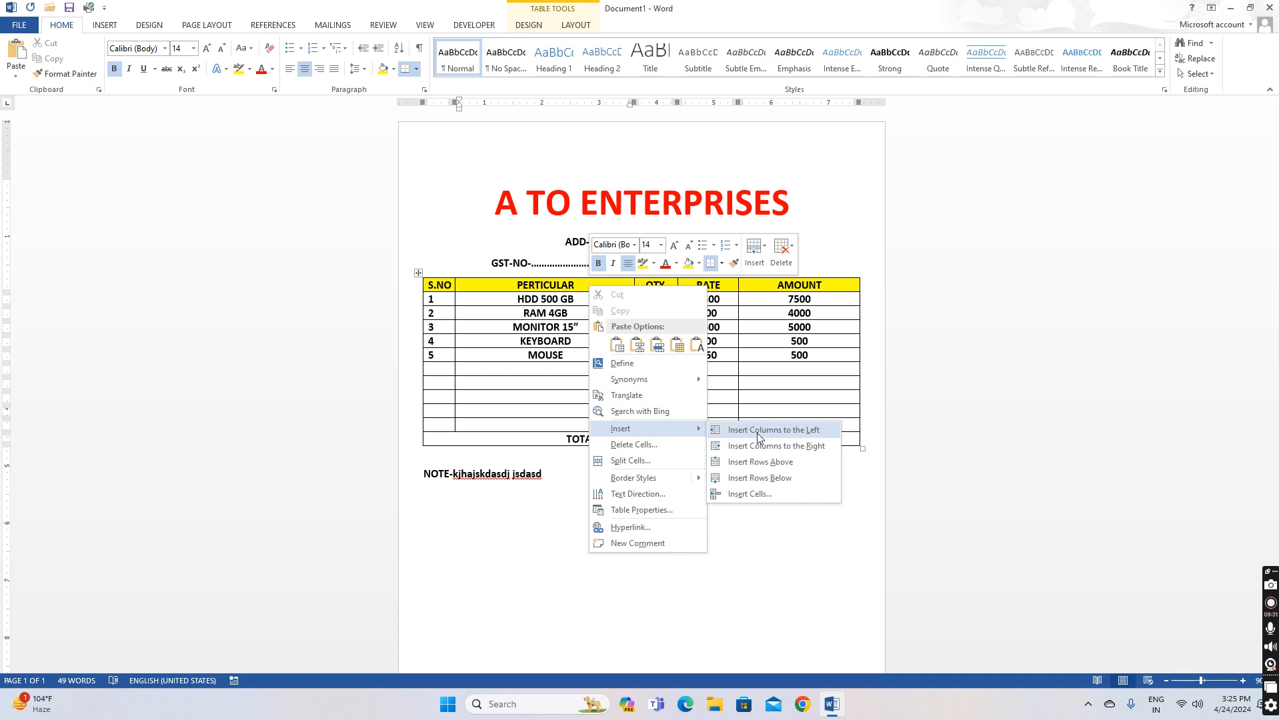
{"action": "left_click", "coordinate": [774, 467]}
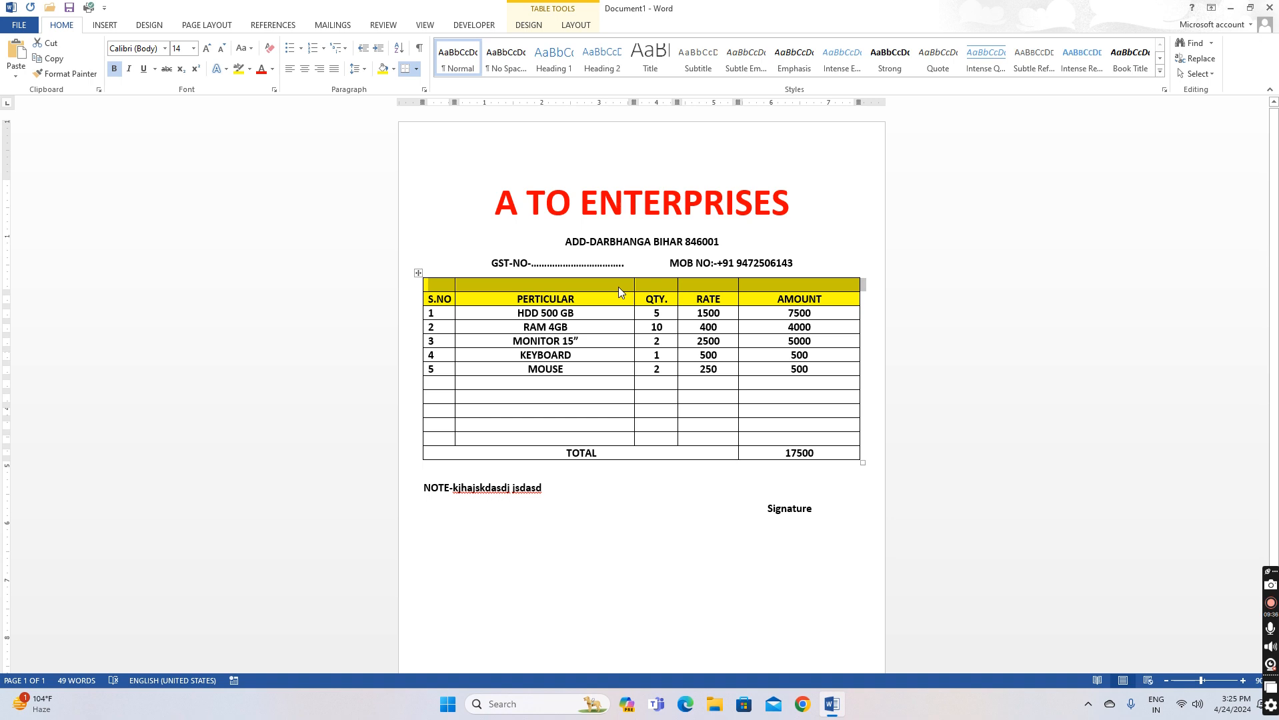
{"action": "left_click_drag", "start_coordinate": [430, 285], "coordinate": [774, 282]}
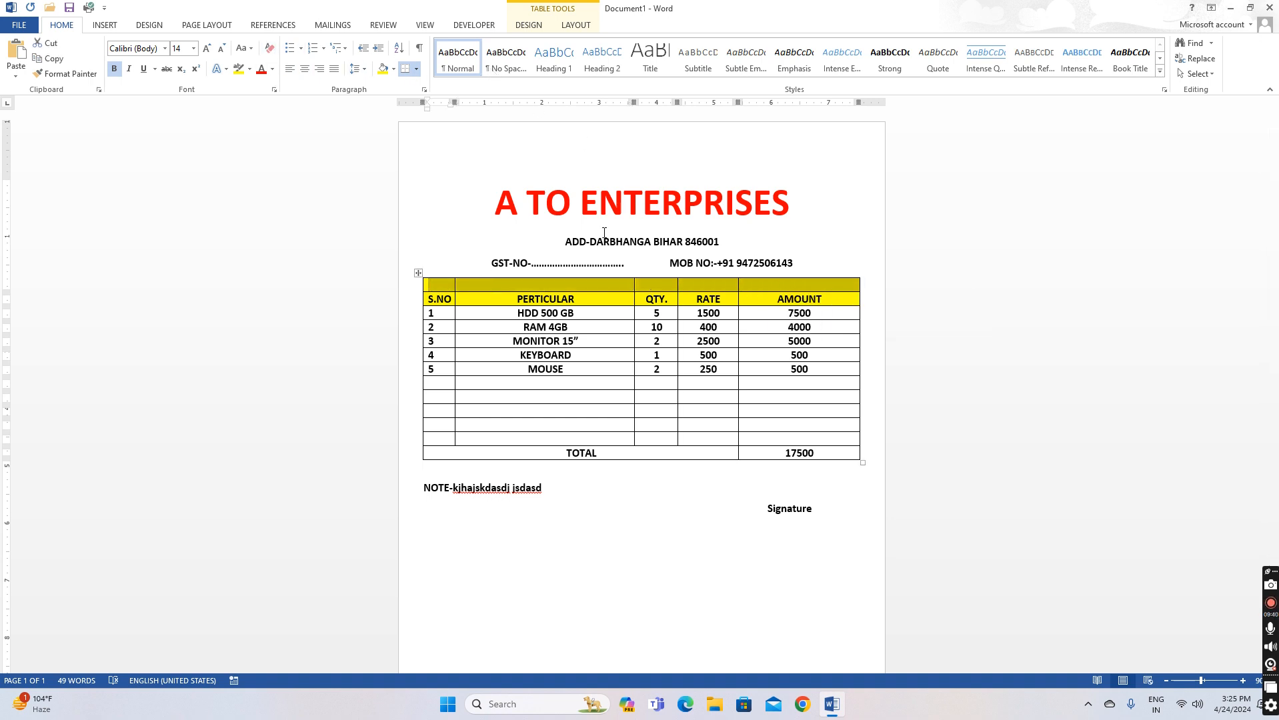
{"action": "right_click", "coordinate": [601, 284]}
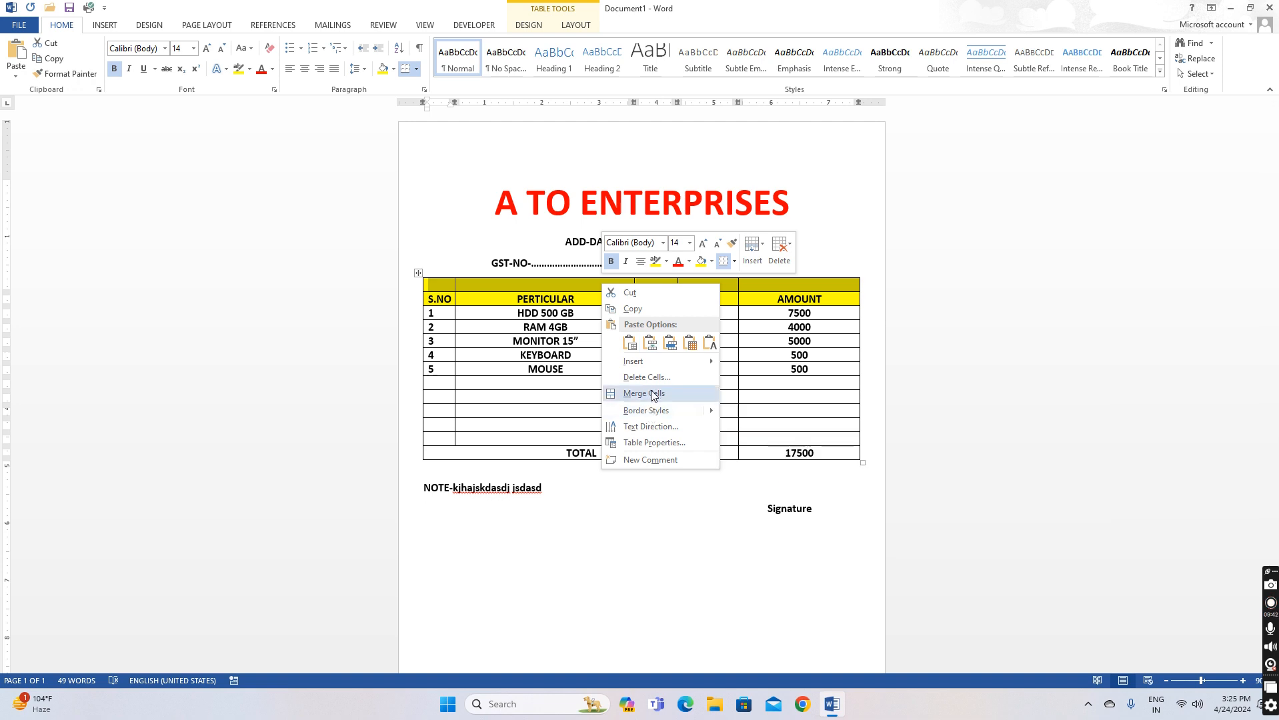
{"action": "left_click", "coordinate": [643, 390]}
{"action": "left_click", "coordinate": [646, 287]}
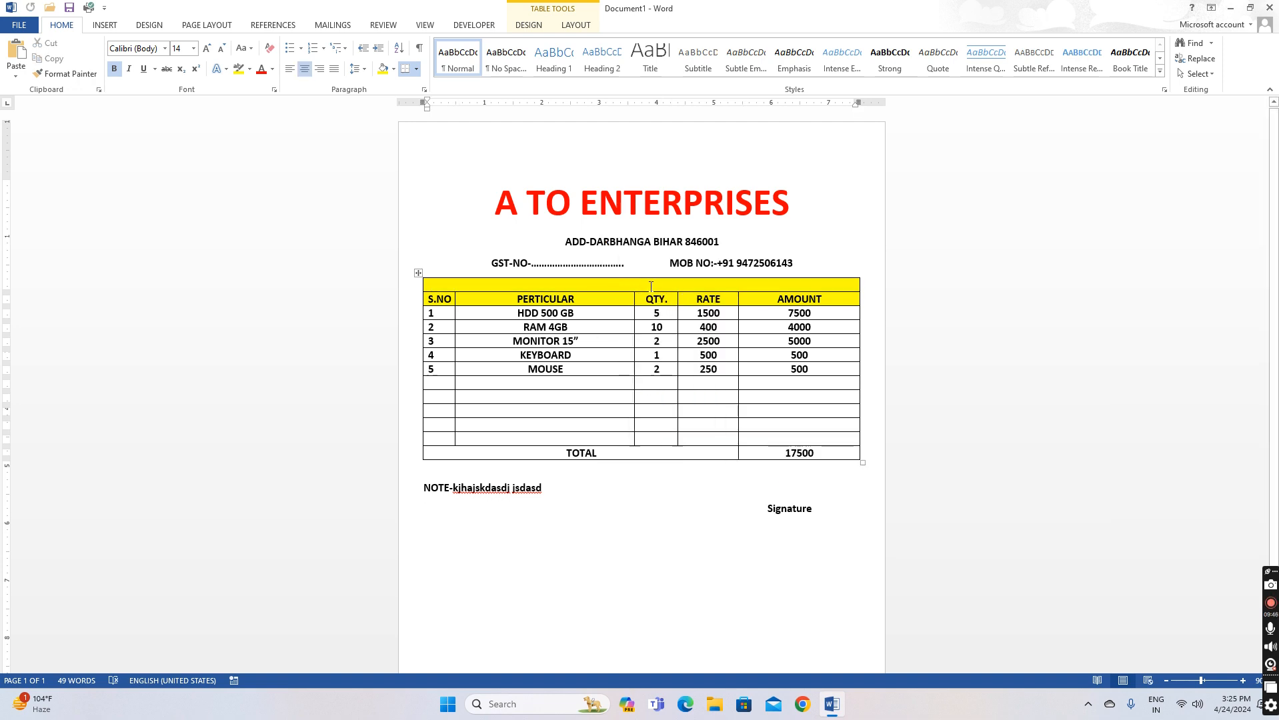
{"action": "type", "text": "INVOICE"}
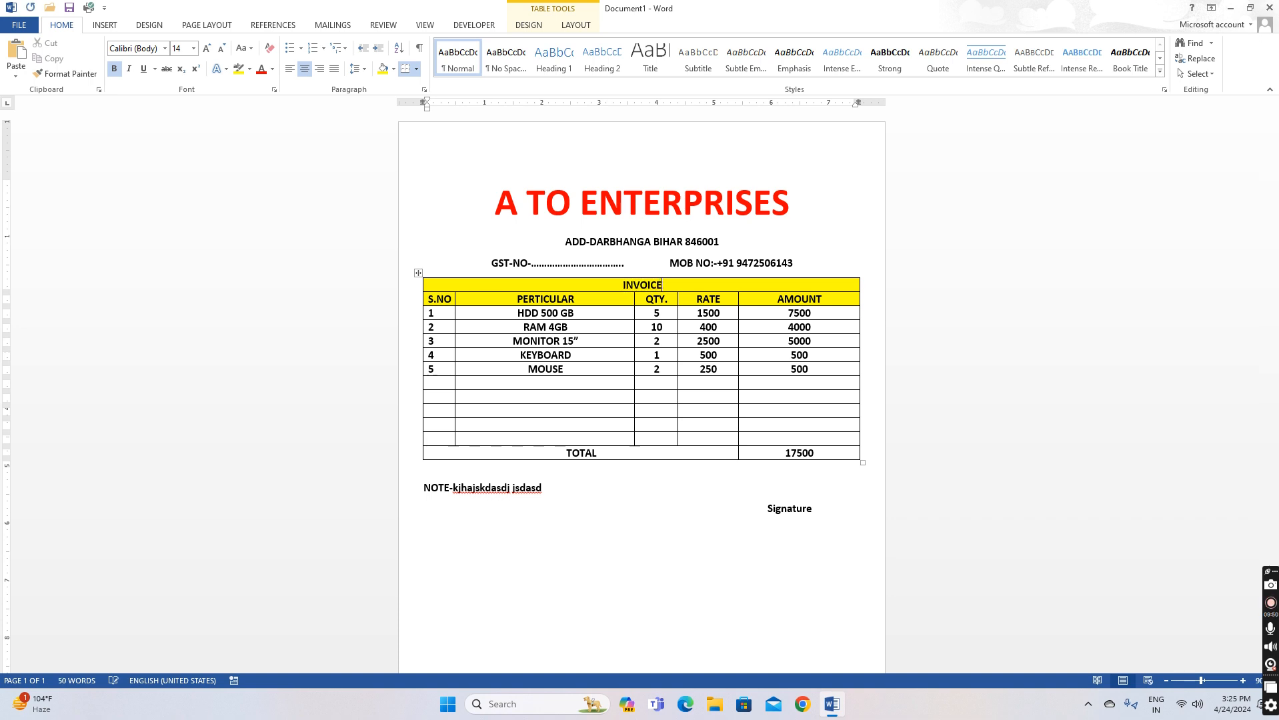
Change the INVOICE row's cell shading from yellow to grey
{"action": "left_click", "coordinate": [608, 285]}
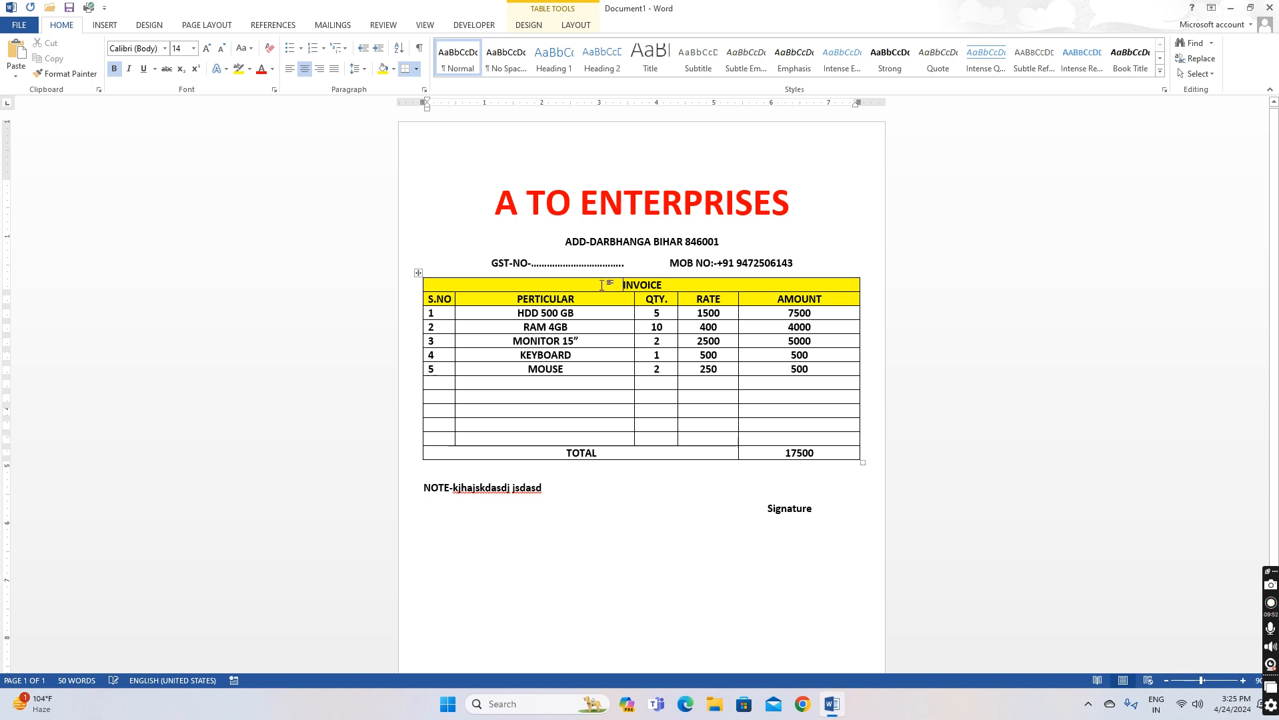
{"action": "left_click", "coordinate": [393, 69]}
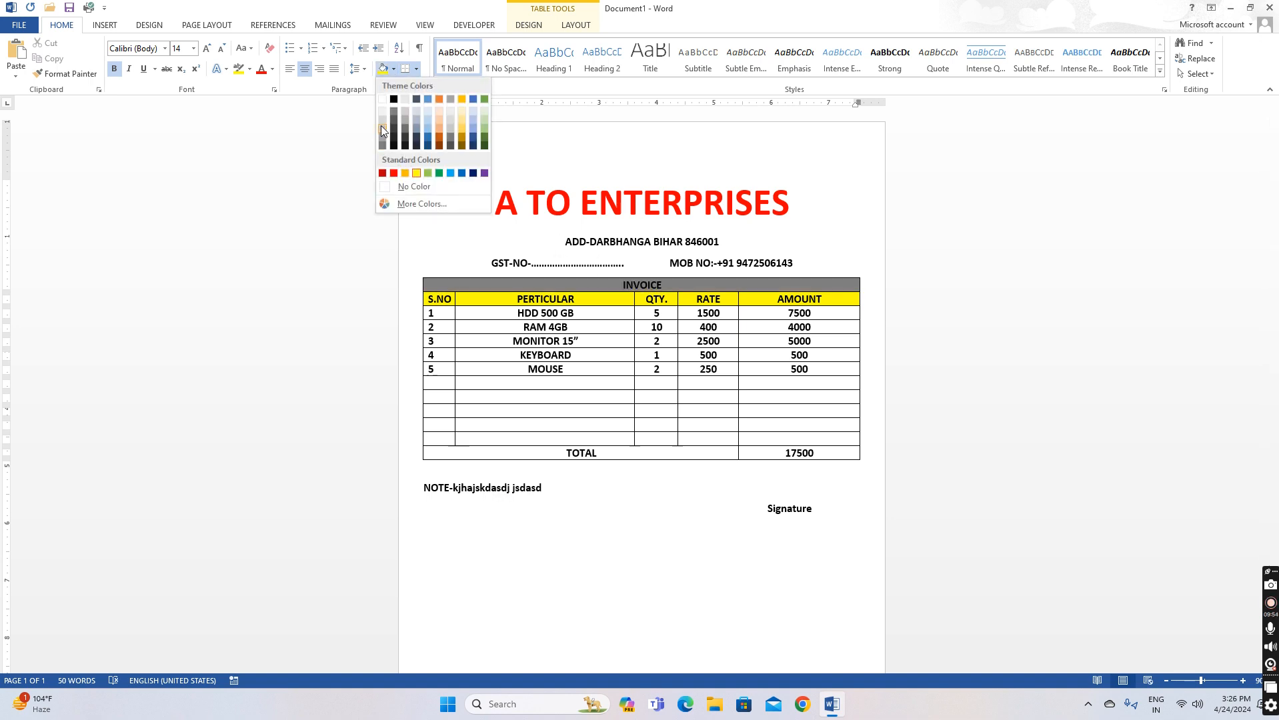
{"action": "left_click", "coordinate": [380, 125]}
{"action": "left_click", "coordinate": [664, 474]}
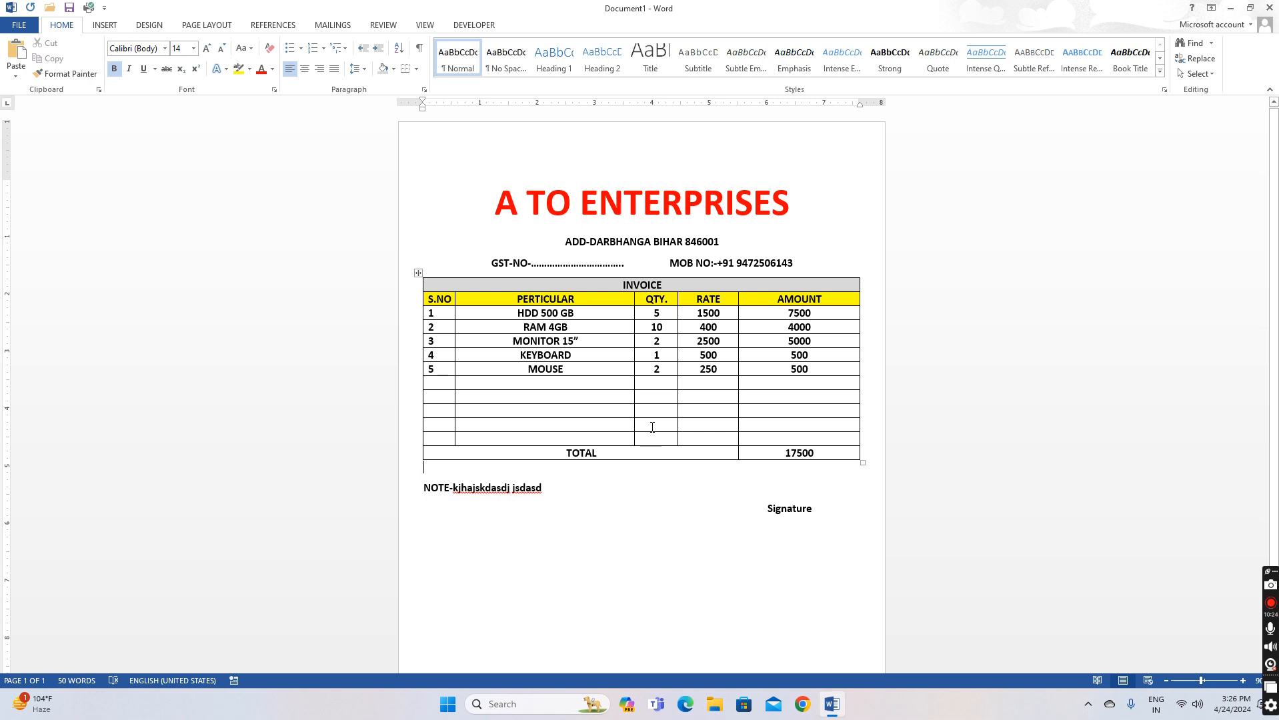
Delete the five empty rows between the MOUSE item and the TOTAL row
{"action": "left_click", "coordinate": [686, 264]}
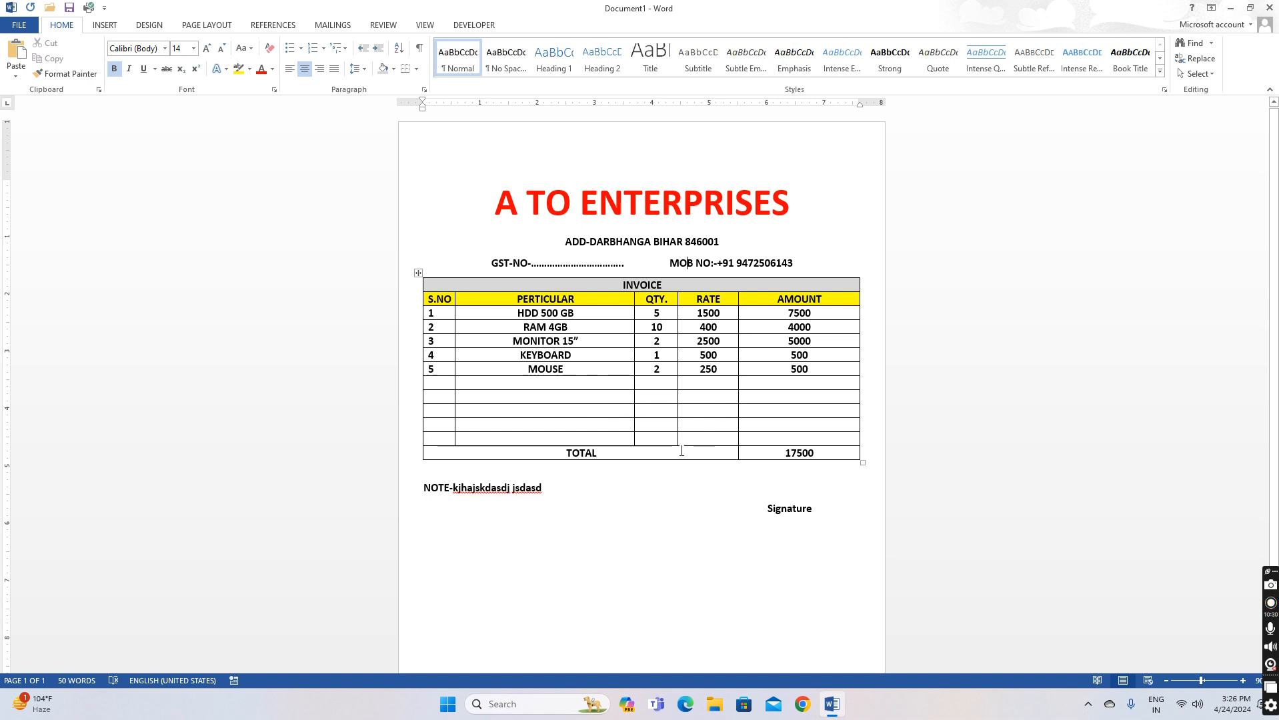
{"action": "left_click", "coordinate": [773, 212]}
{"action": "left_click", "coordinate": [788, 216]}
{"action": "left_click", "coordinate": [580, 242]}
{"action": "left_click", "coordinate": [792, 355]}
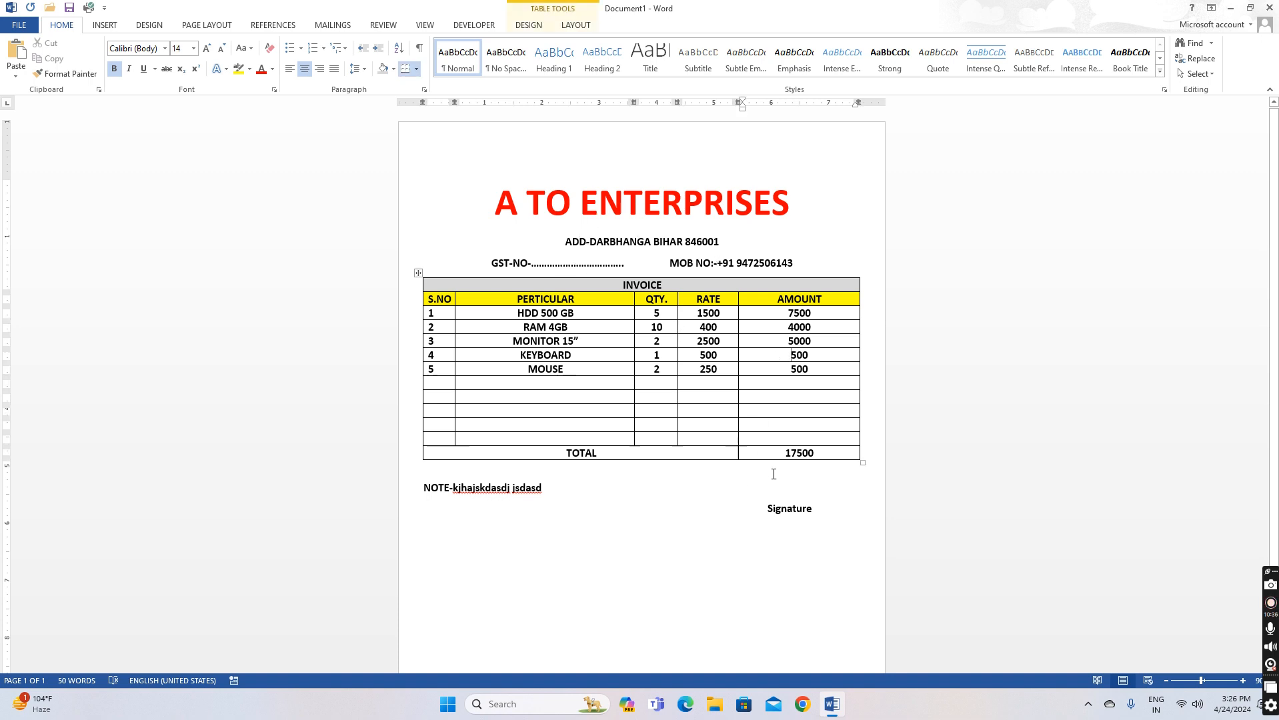
{"action": "left_click_drag", "start_coordinate": [435, 384], "coordinate": [799, 435]}
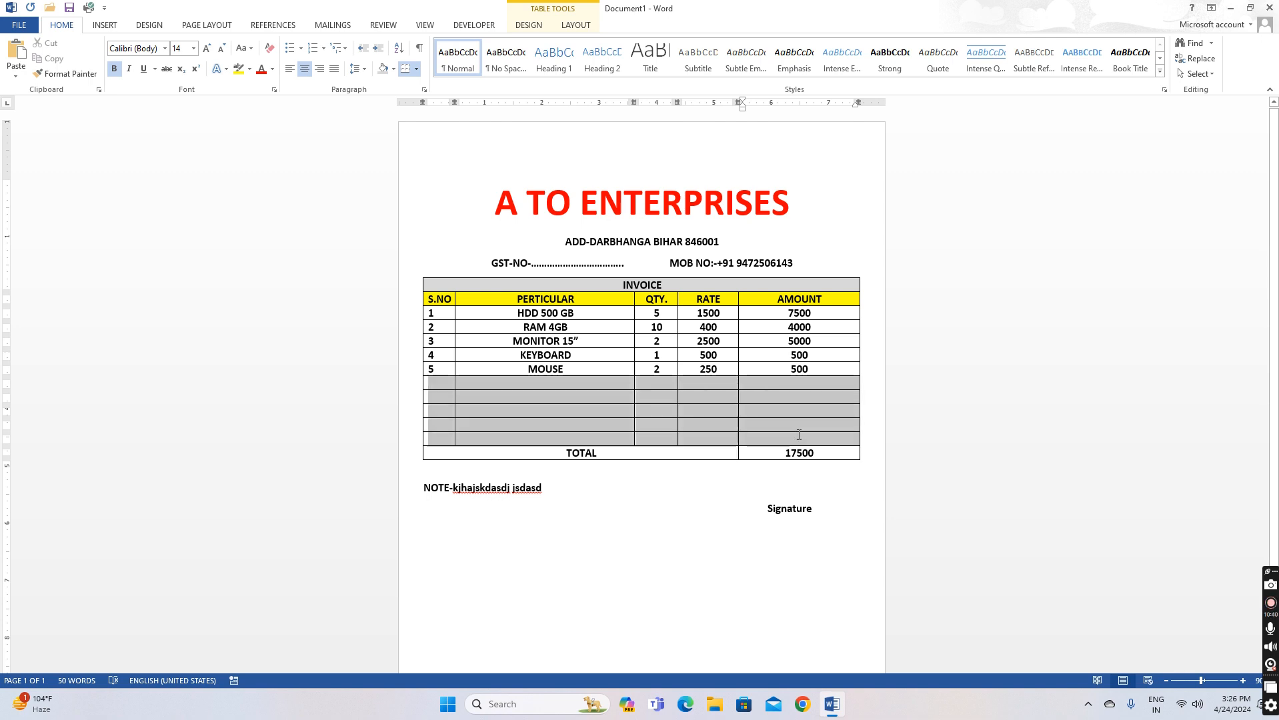
{"action": "mouse_move", "coordinate": [799, 434]}
{"action": "left_mouse_down"}
{"action": "mouse_move", "coordinate": [793, 415]}
{"action": "mouse_move", "coordinate": [794, 436]}
{"action": "left_mouse_up"}
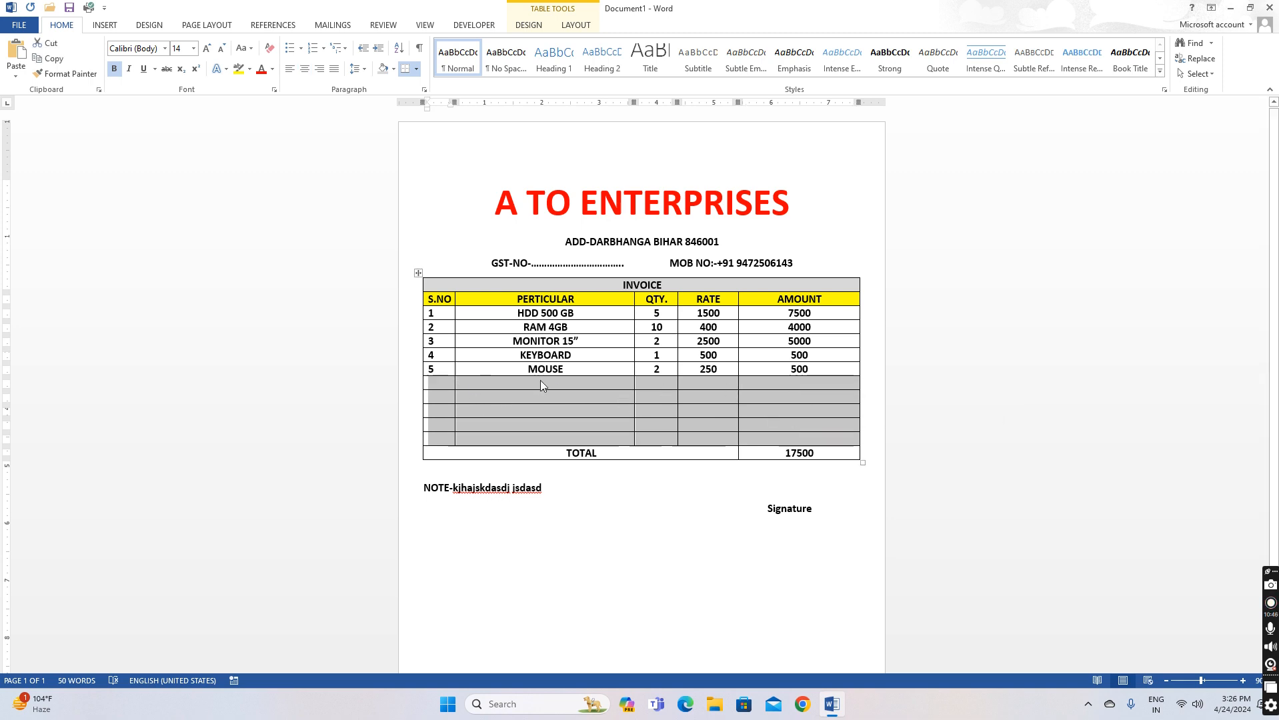
{"action": "right_click", "coordinate": [585, 383]}
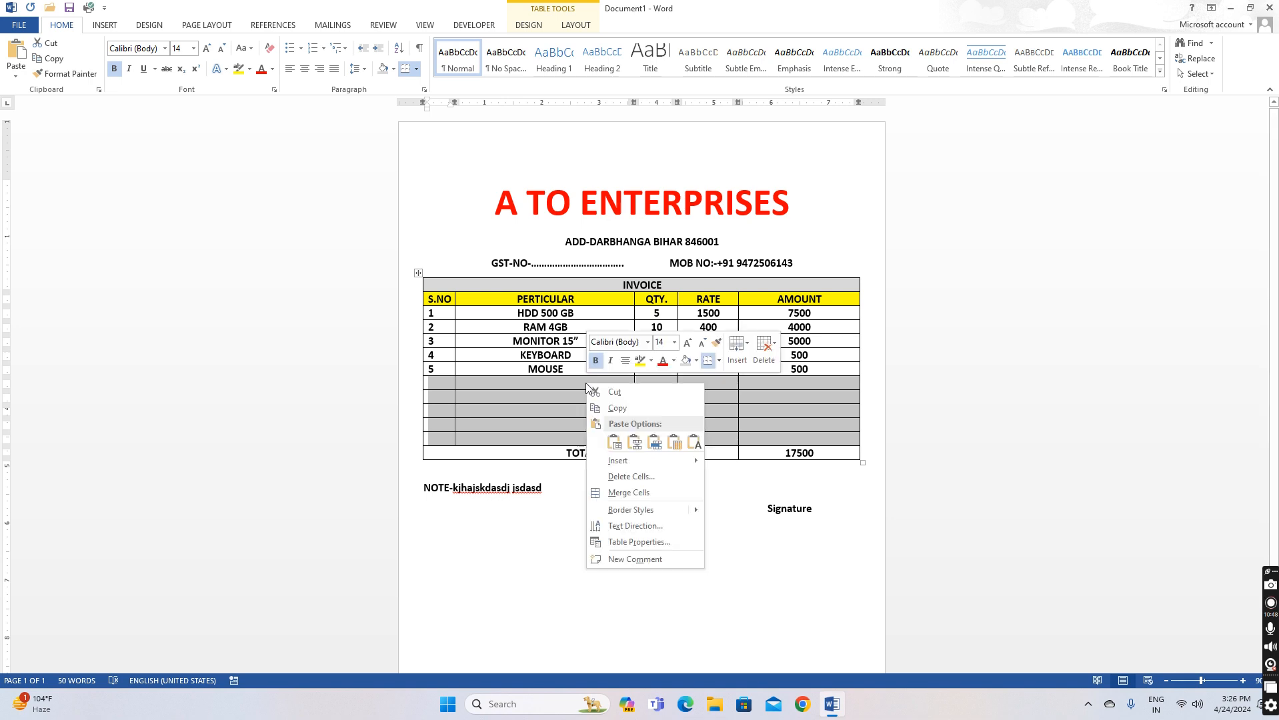
{"action": "left_click", "coordinate": [633, 474]}
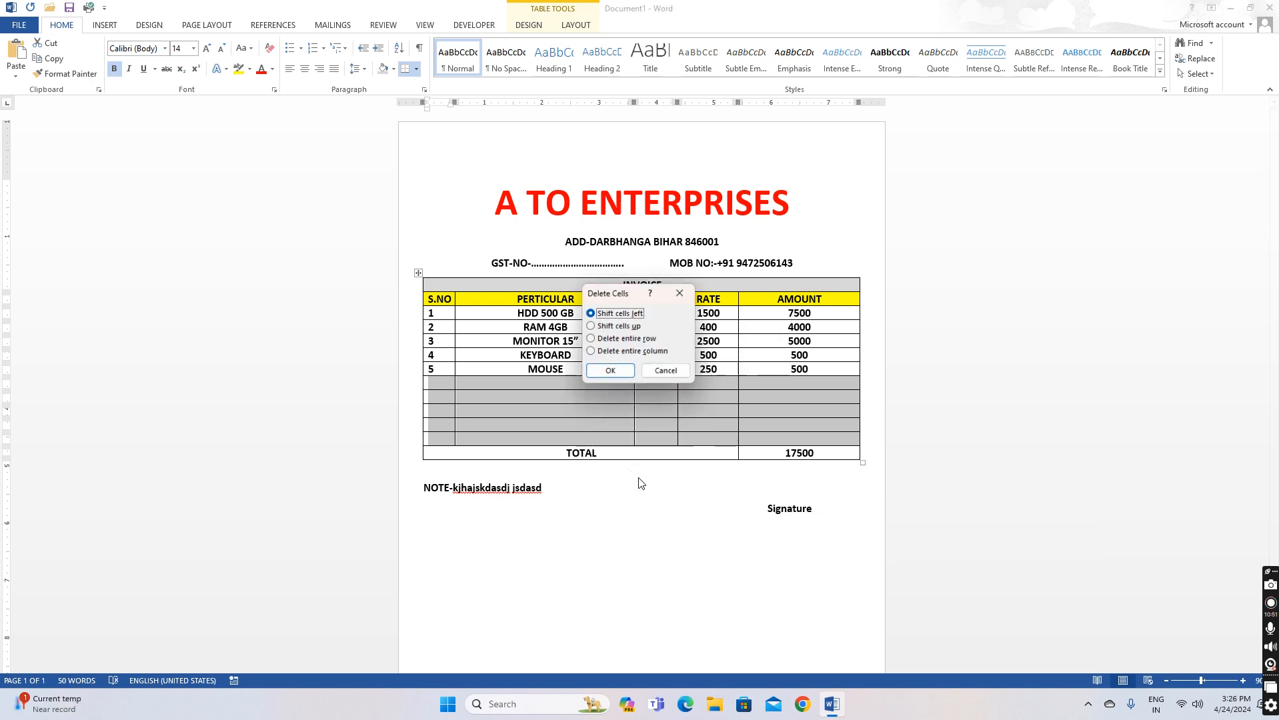
{"action": "left_click", "coordinate": [614, 374]}
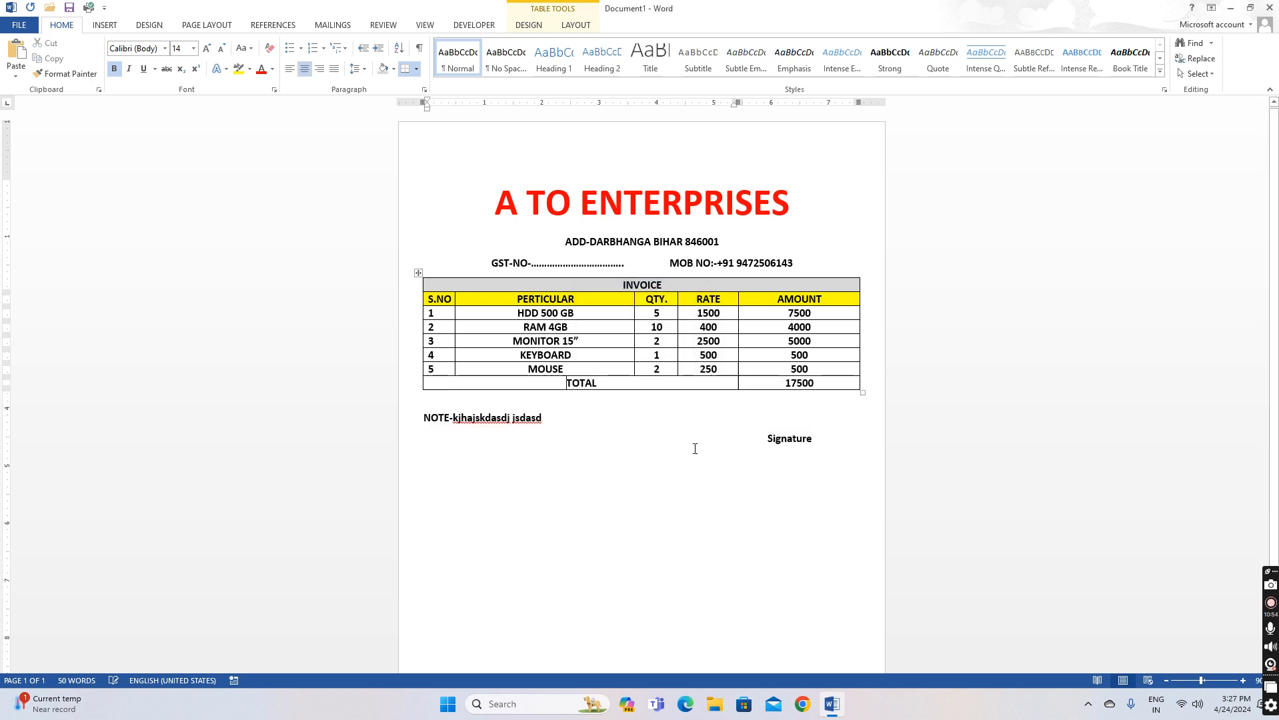